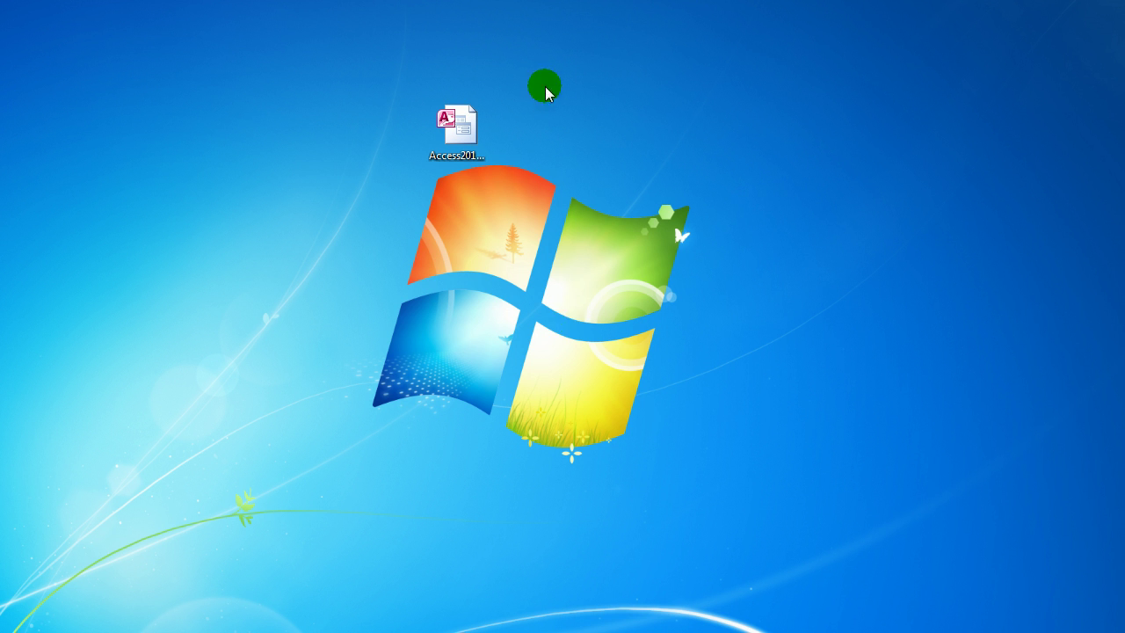
# Select the Access2013_DB_53 desktop icon and bring up its context menu.
pyautogui.click(457, 128)
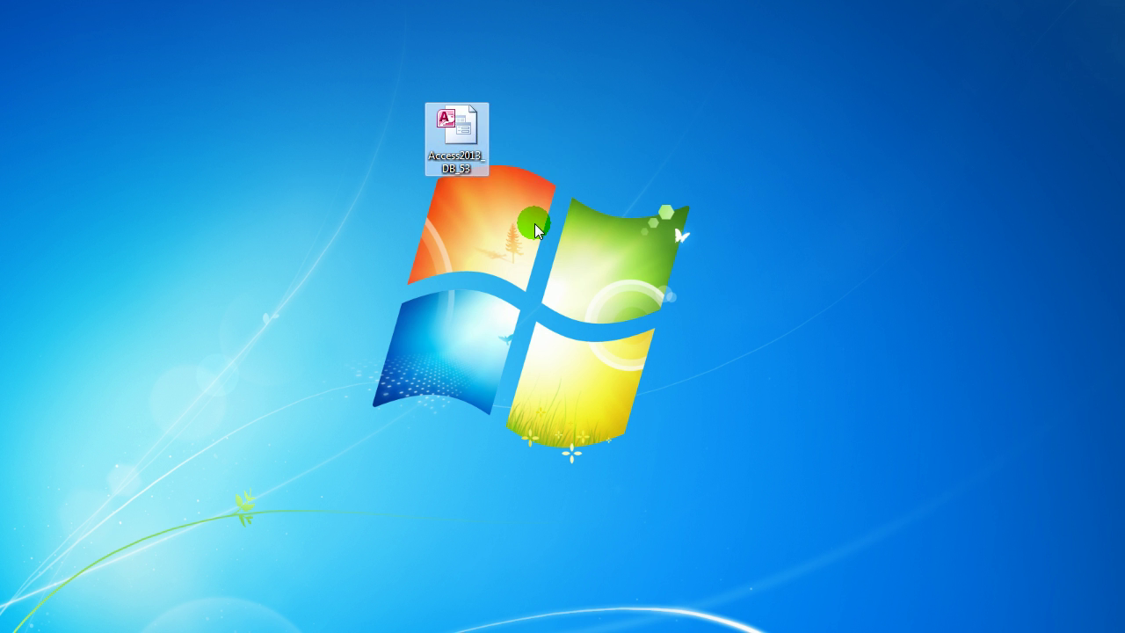
pyautogui.rightClick(461, 118)
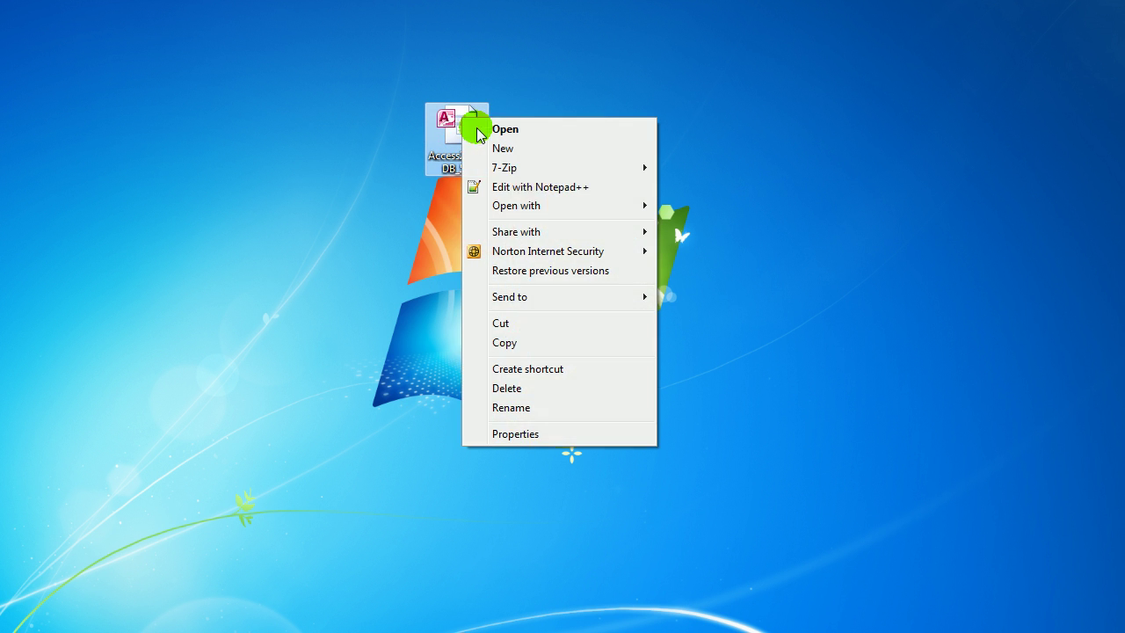
# Open the database in Access, enable content, and log in as a user with the account password.
pyautogui.moveTo(540, 206)
pyautogui.click(712, 221)
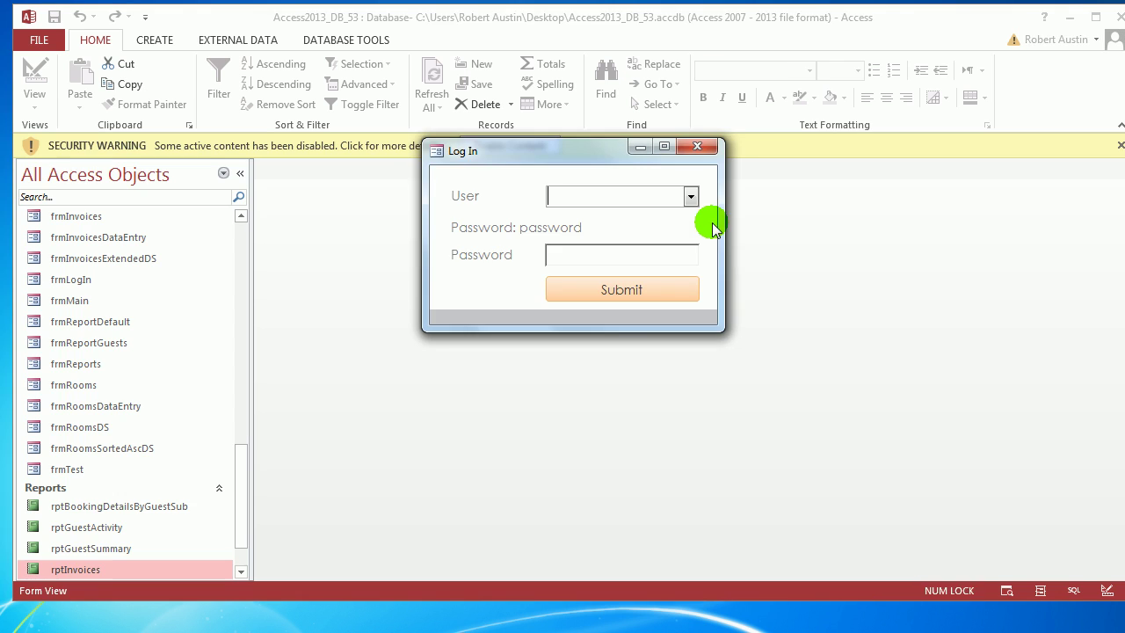
pyautogui.click(694, 146)
pyautogui.click(488, 146)
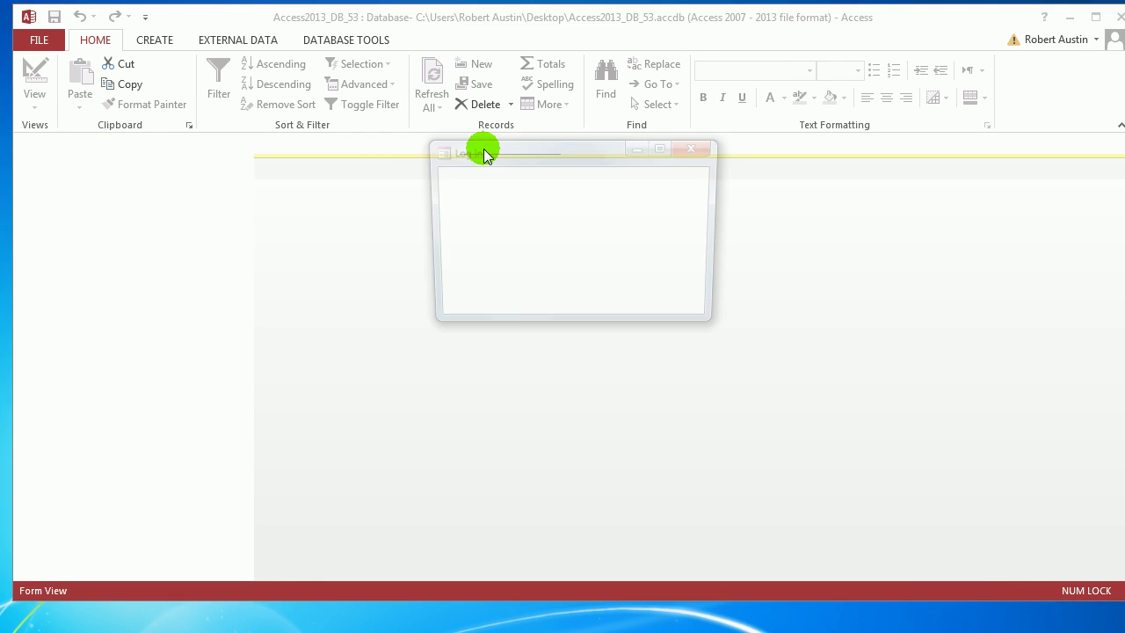
pyautogui.click(692, 199)
pyautogui.click(684, 220)
pyautogui.click(658, 258)
pyautogui.write('password')
pyautogui.click(634, 285)
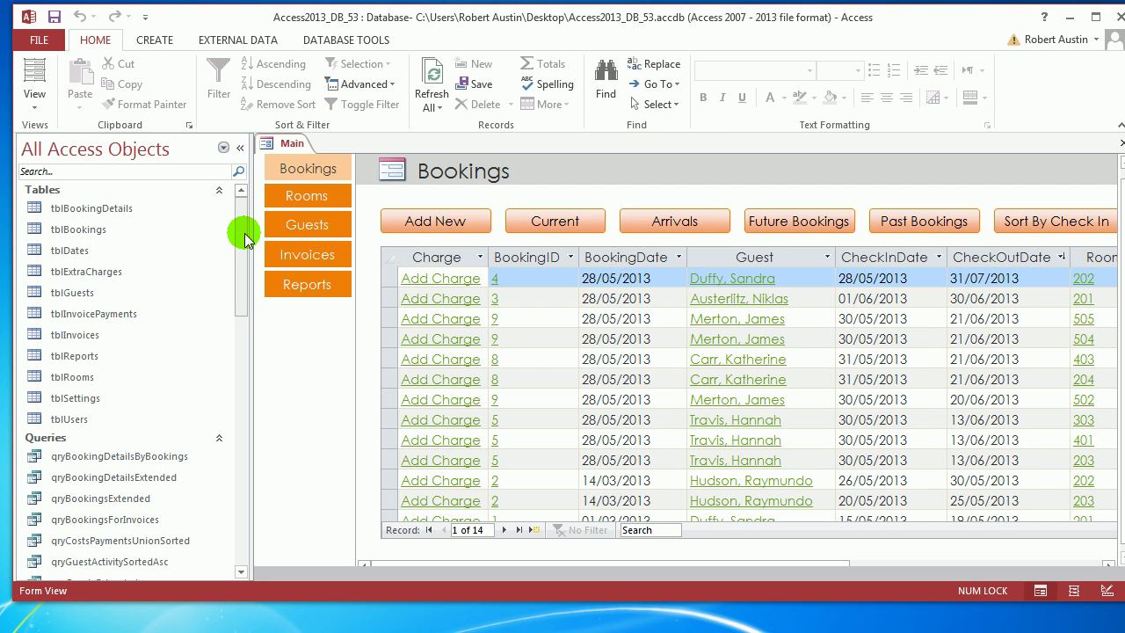
# Open the rptInvoices report from the Navigation Pane, collapse the pane, and scroll through it.
pyautogui.moveTo(246, 239); pyautogui.dragTo(233, 495)
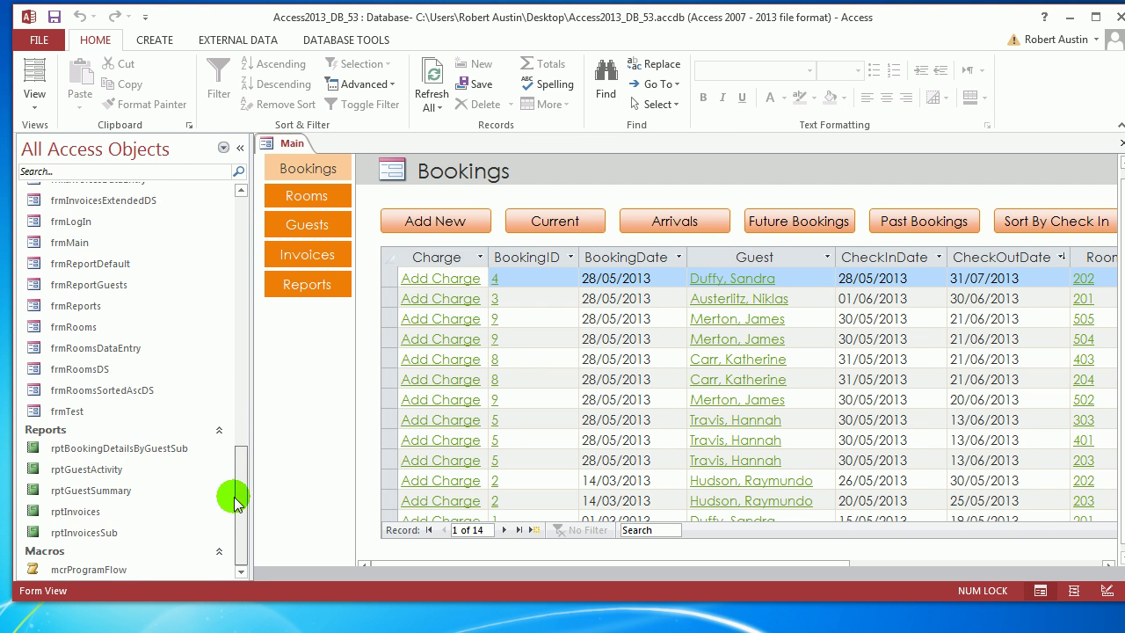
pyautogui.doubleClick(68, 512)
pyautogui.click(241, 147)
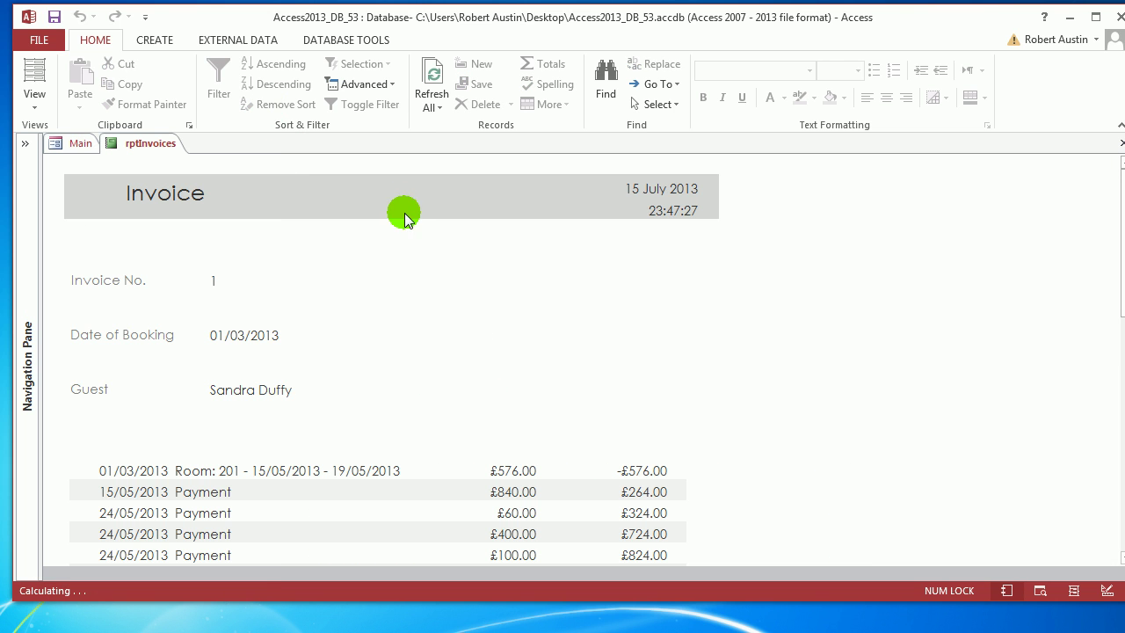
pyautogui.click(362, 236)
pyautogui.scroll(-5, 368, 232)
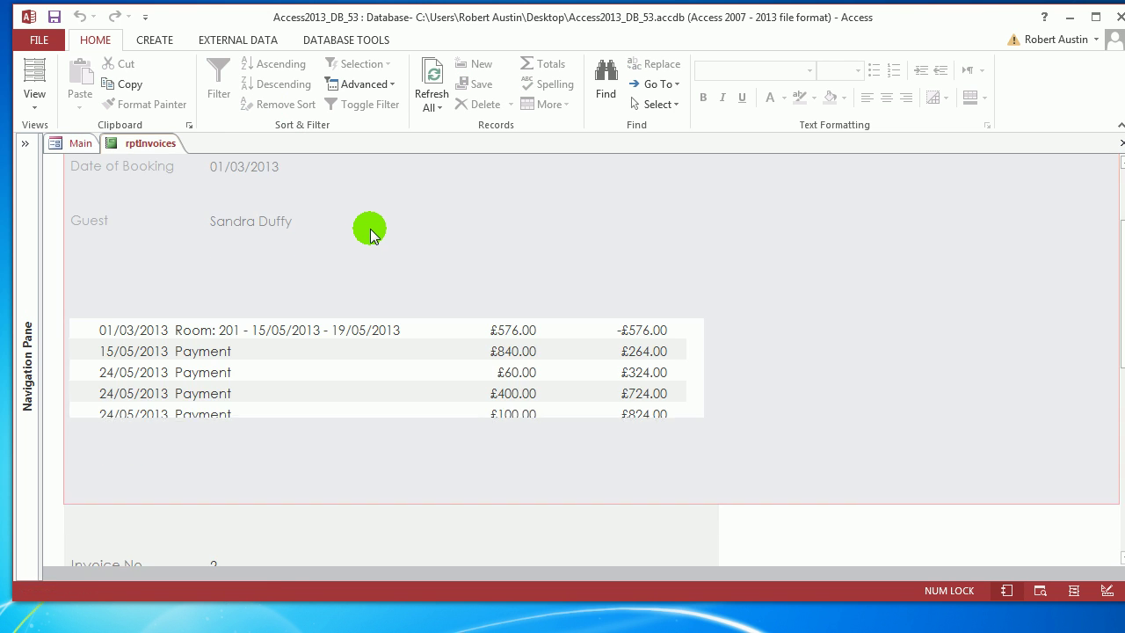
pyautogui.rightClick(145, 145)
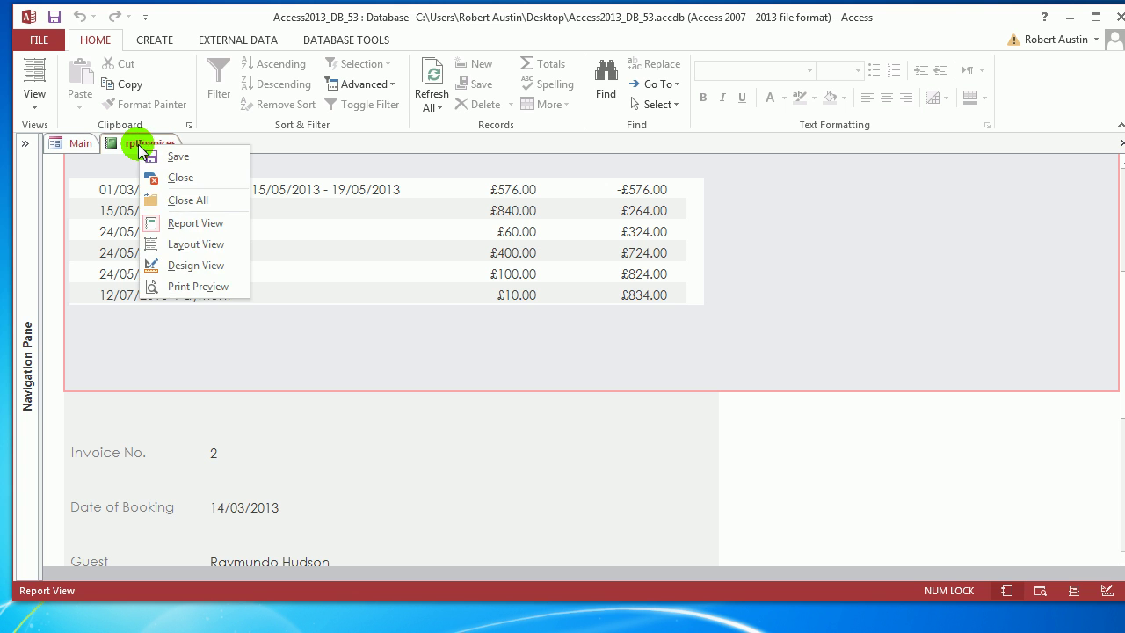
# Review rptInvoices in Print Preview, zooming and paging through invoices, then switch to Design View.
pyautogui.click(185, 287)
pyautogui.click(365, 295)
pyautogui.click(507, 261)
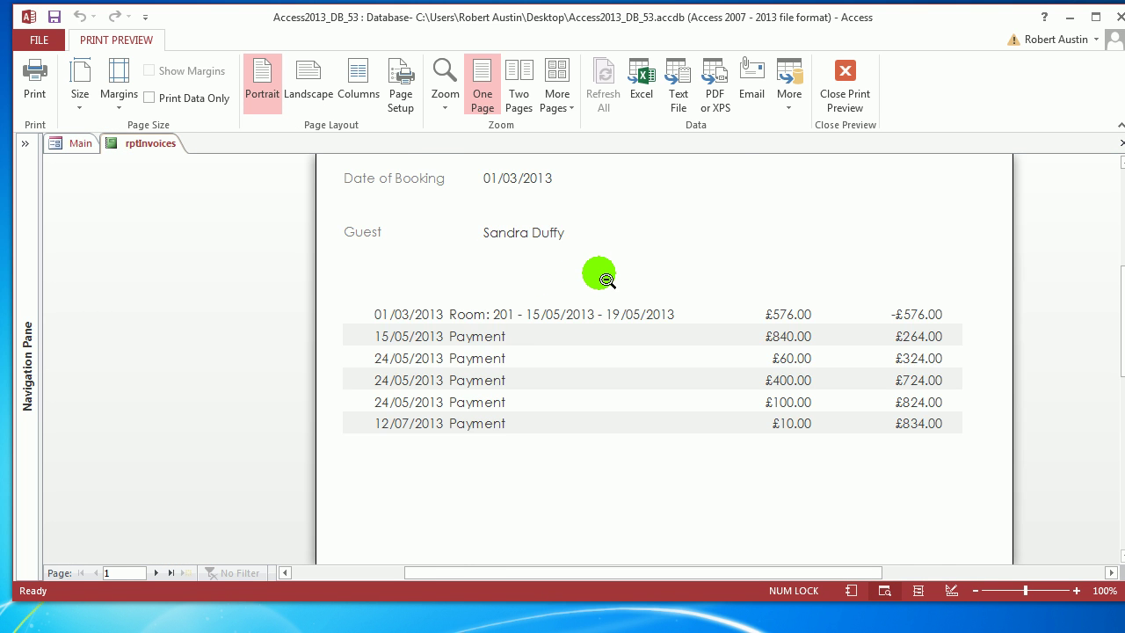
pyautogui.scroll(3, 597, 276)
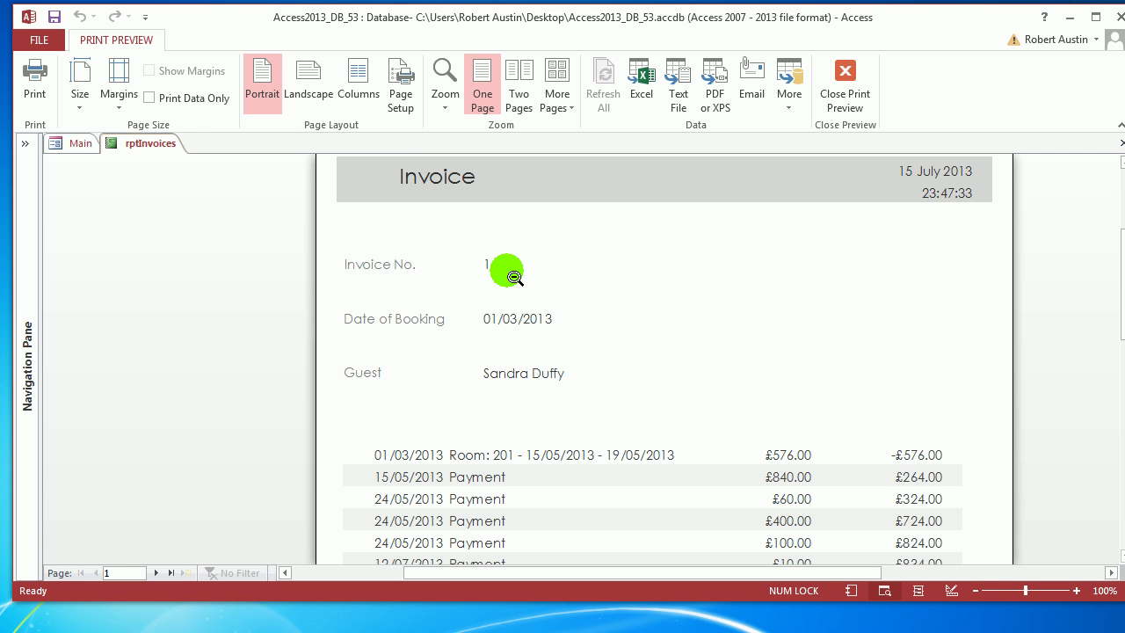
pyautogui.scroll(-3, 627, 369)
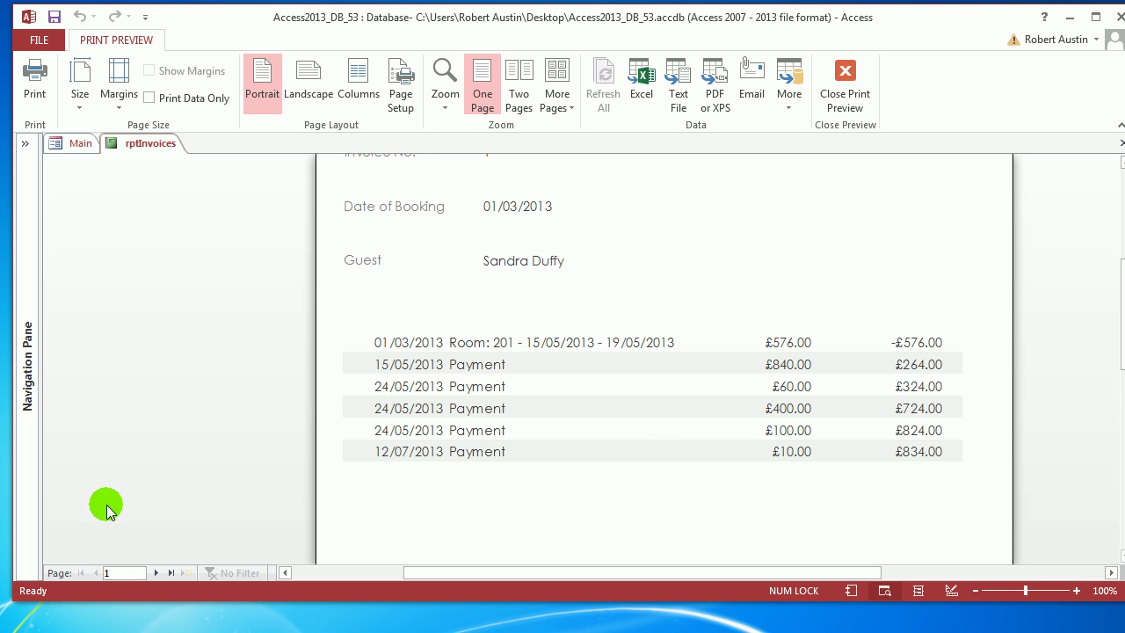
pyautogui.click(155, 573)
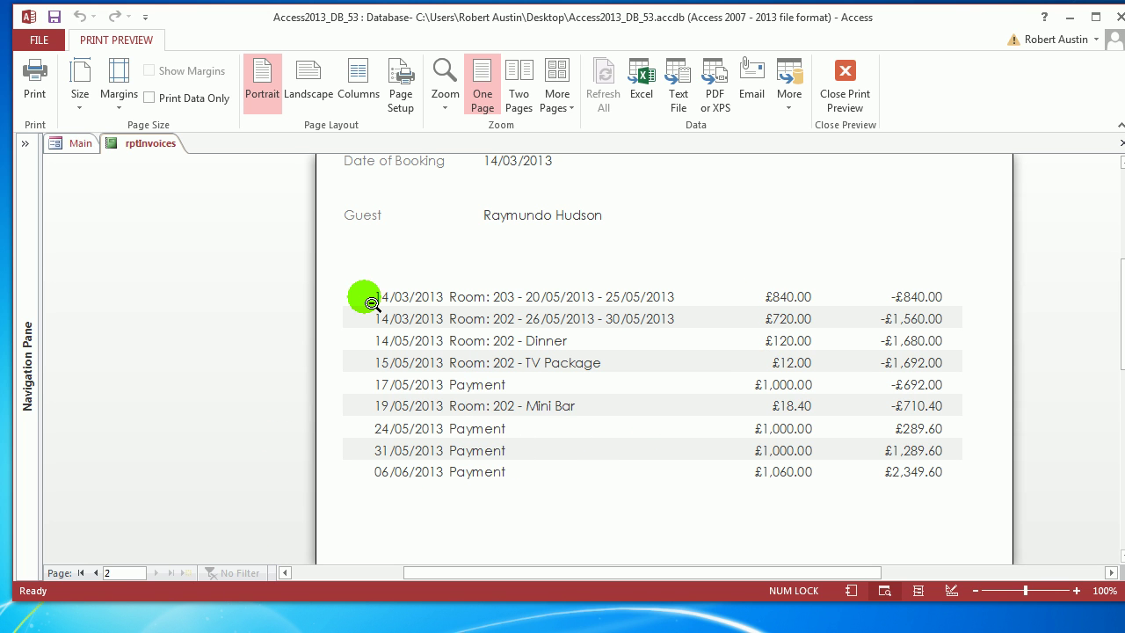
pyautogui.scroll(-3, 870, 376)
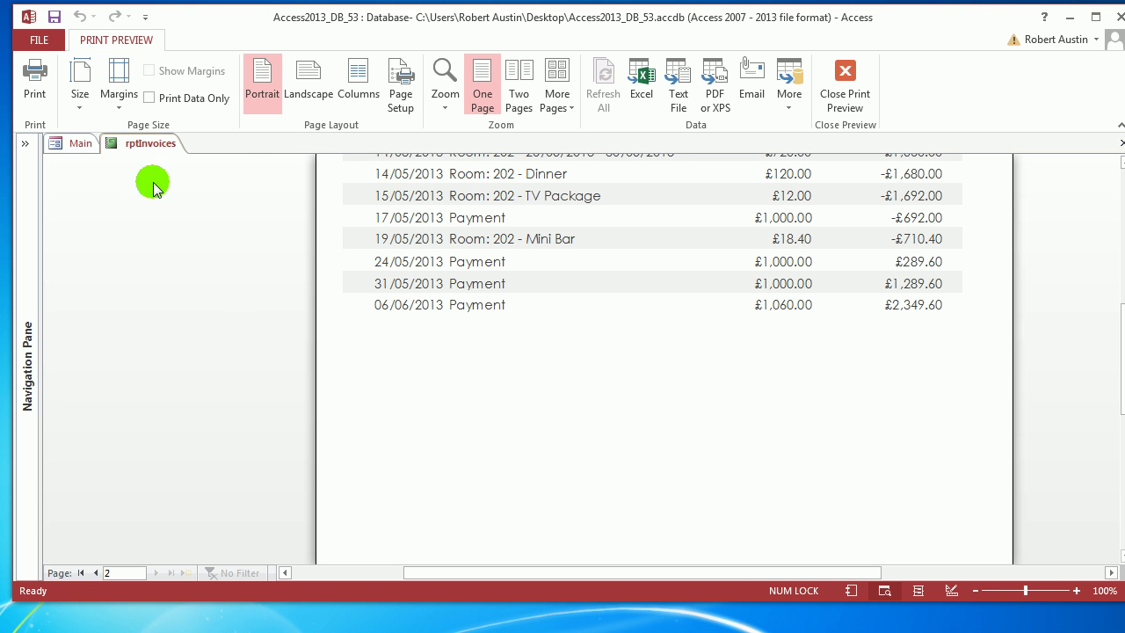
pyautogui.rightClick(144, 144)
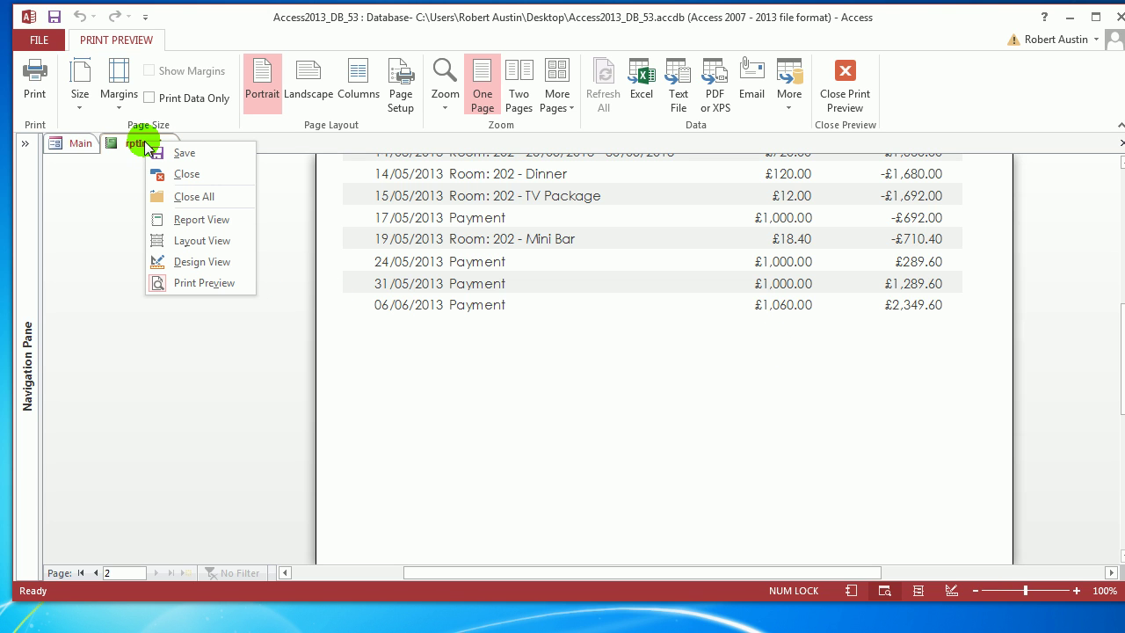
pyautogui.click(193, 261)
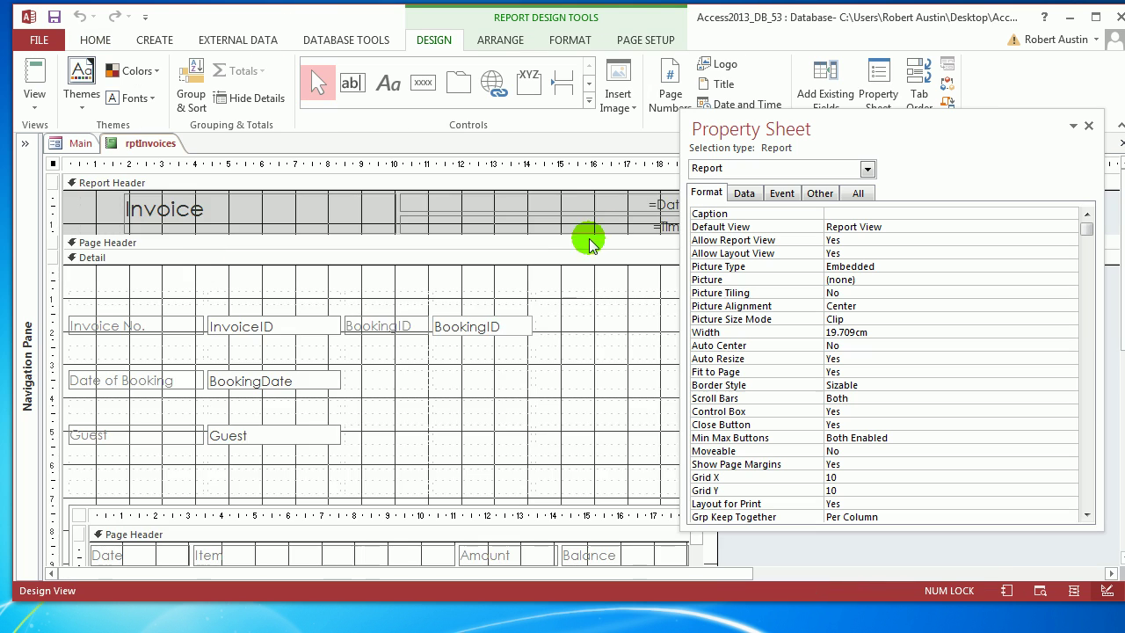
# Dock the property sheet at the right edge and select empty layout cells.
pyautogui.scroll(-5, 575, 229)
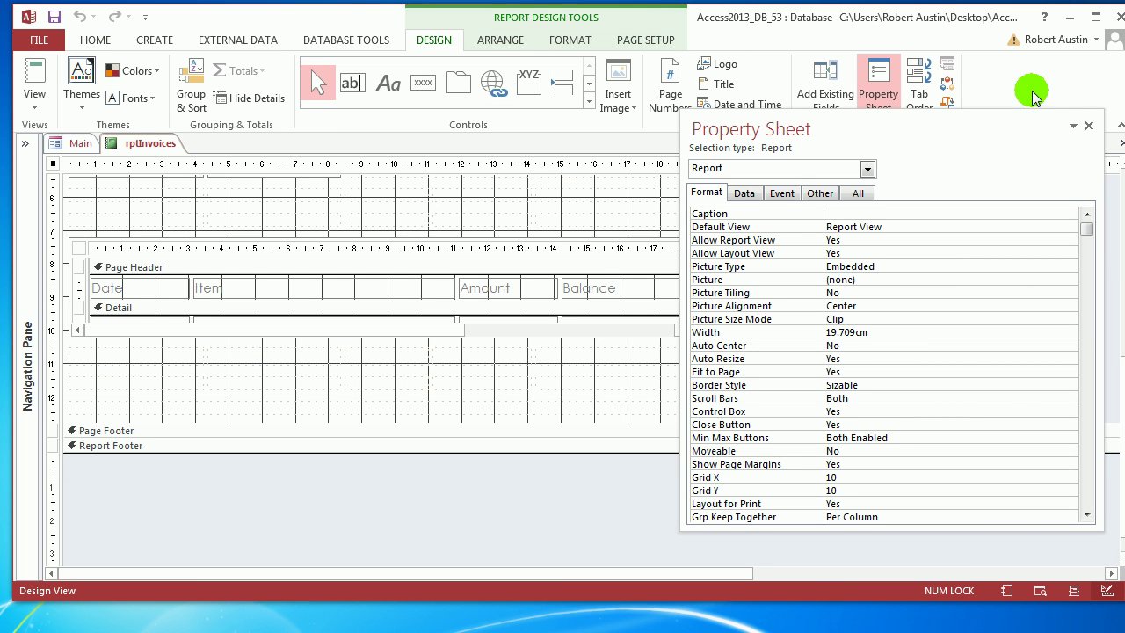
pyautogui.moveTo(1010, 124); pyautogui.dragTo(1050, 143)
pyautogui.click(527, 363)
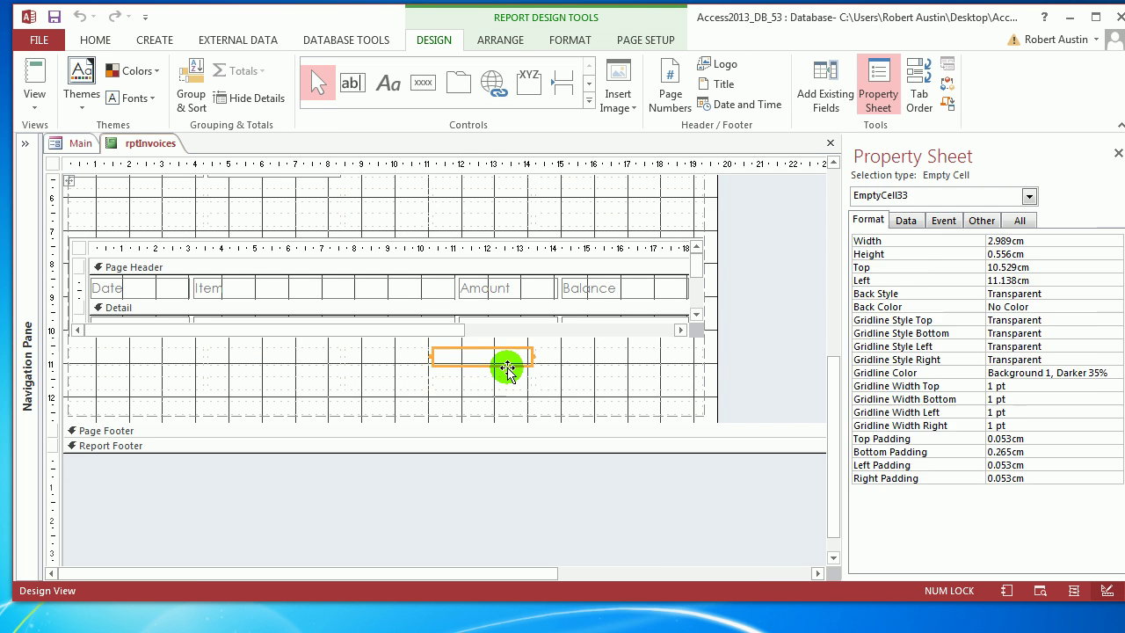
pyautogui.click(539, 360)
pyautogui.click(477, 357)
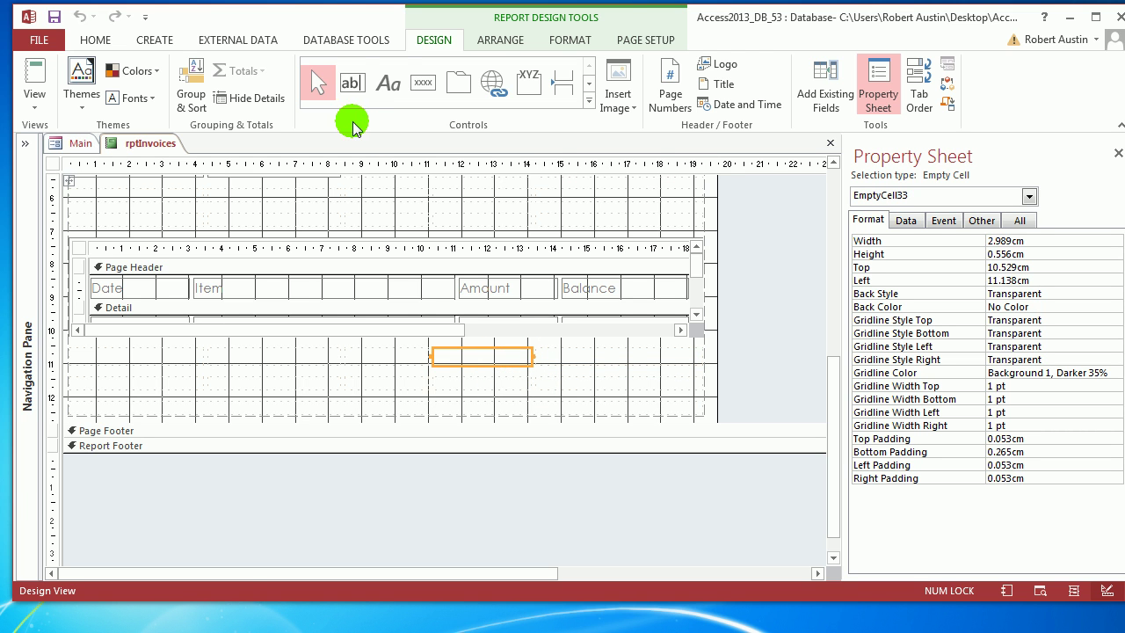
# Draw a new unbound text box and drag it with its Text86 label into the layout row.
pyautogui.click(352, 88)
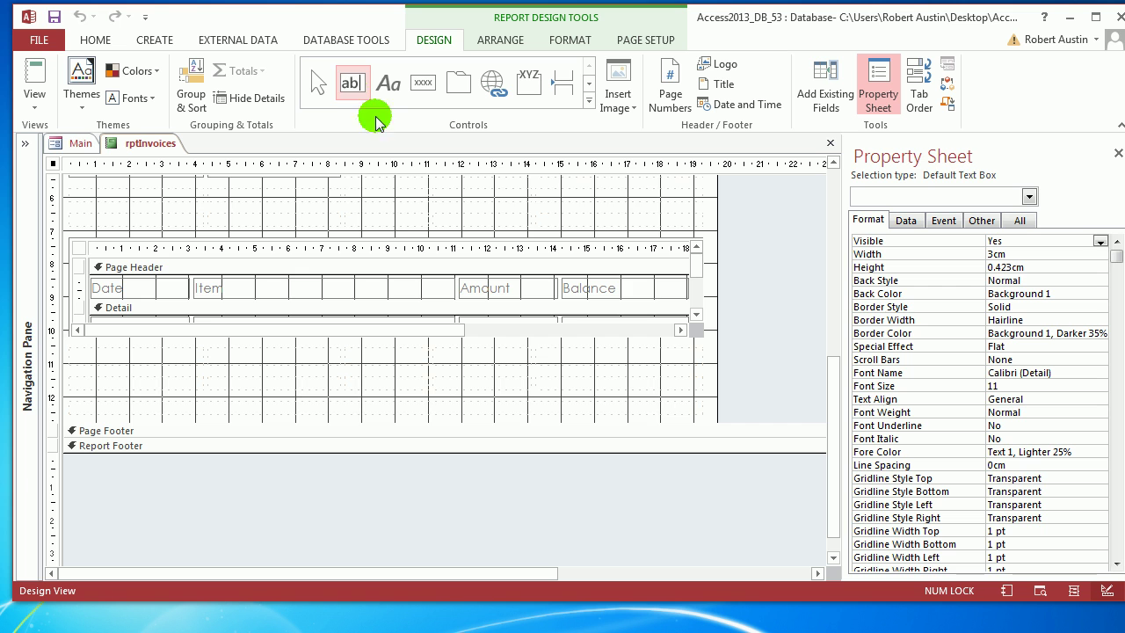
pyautogui.moveTo(487, 365)
pyautogui.mouseDown()
pyautogui.moveTo(538, 406)
pyautogui.moveTo(529, 400)
pyautogui.mouseUp()
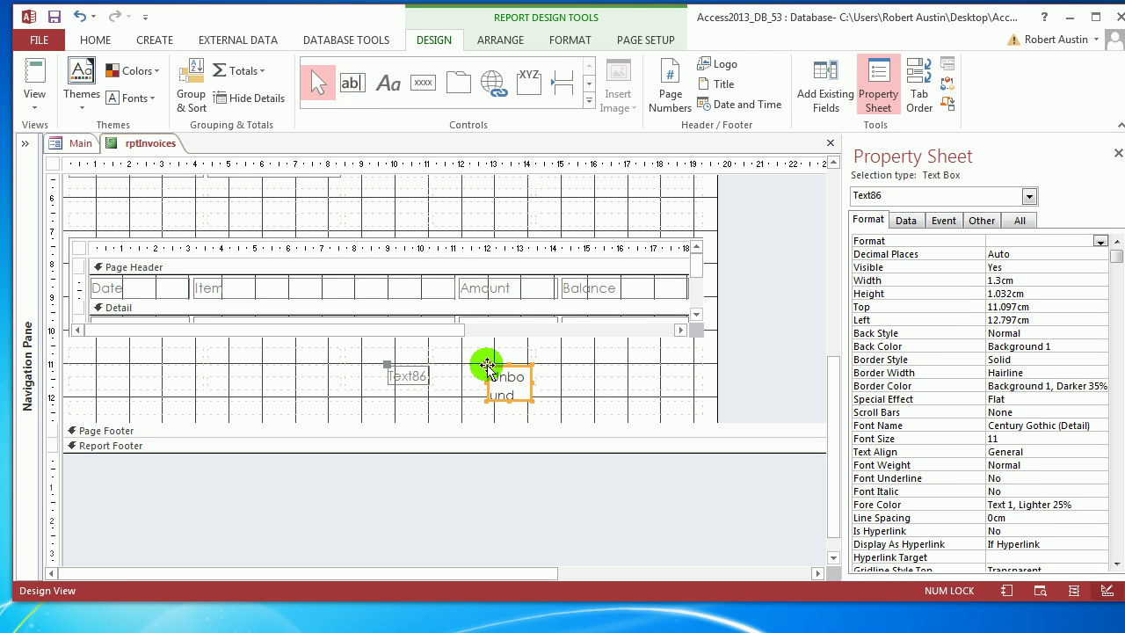
pyautogui.moveTo(489, 364); pyautogui.dragTo(610, 348)
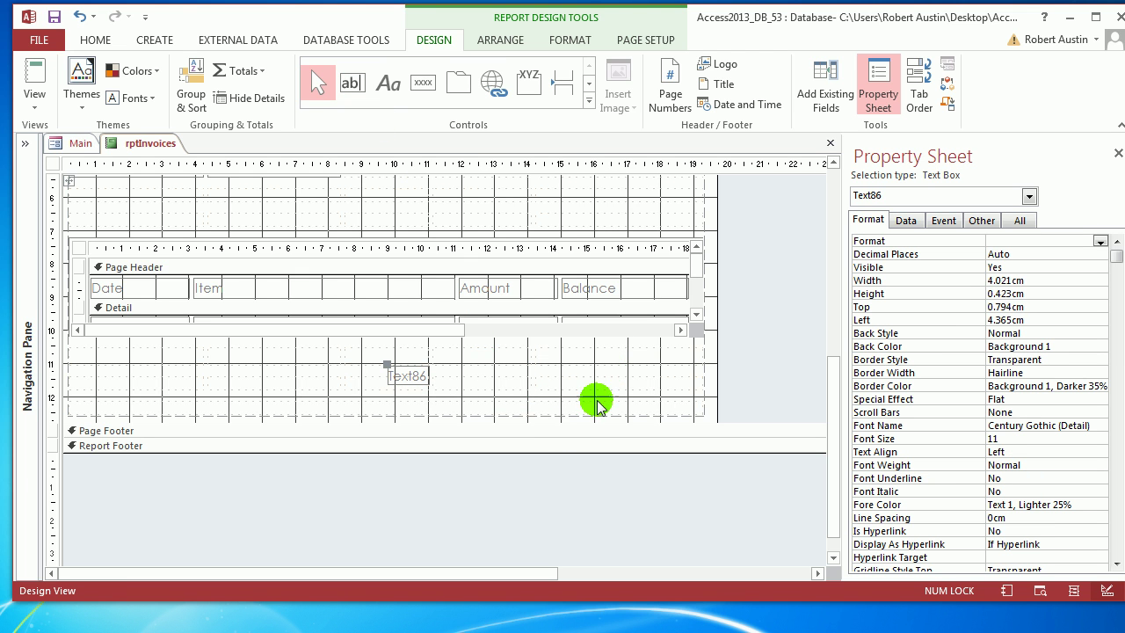
pyautogui.click(577, 351)
pyautogui.click(583, 375)
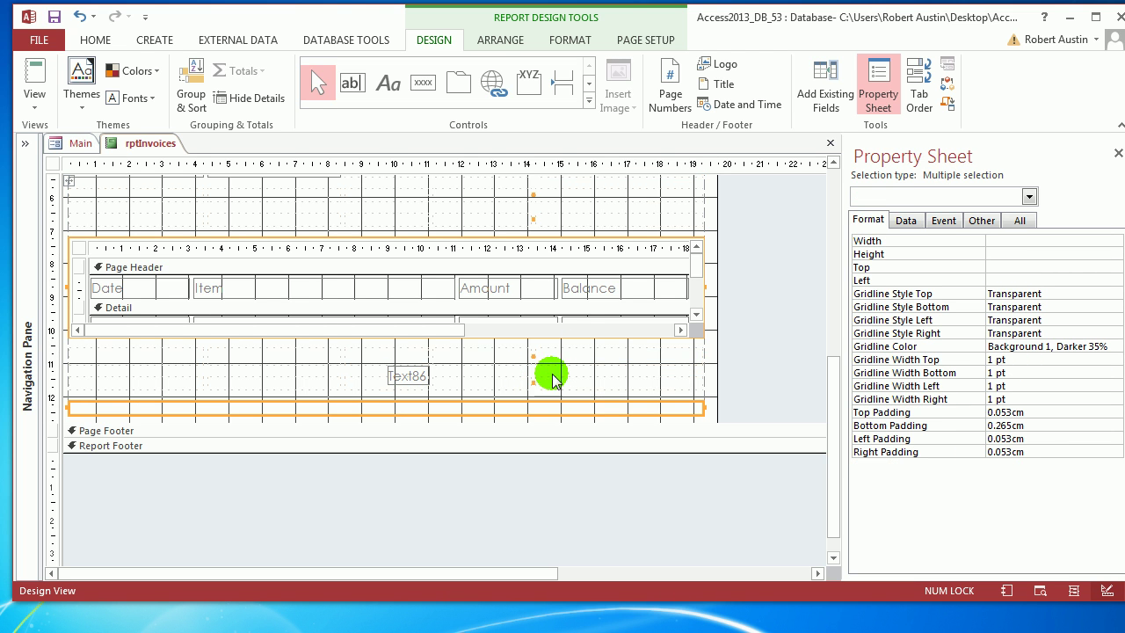
pyautogui.click(576, 384)
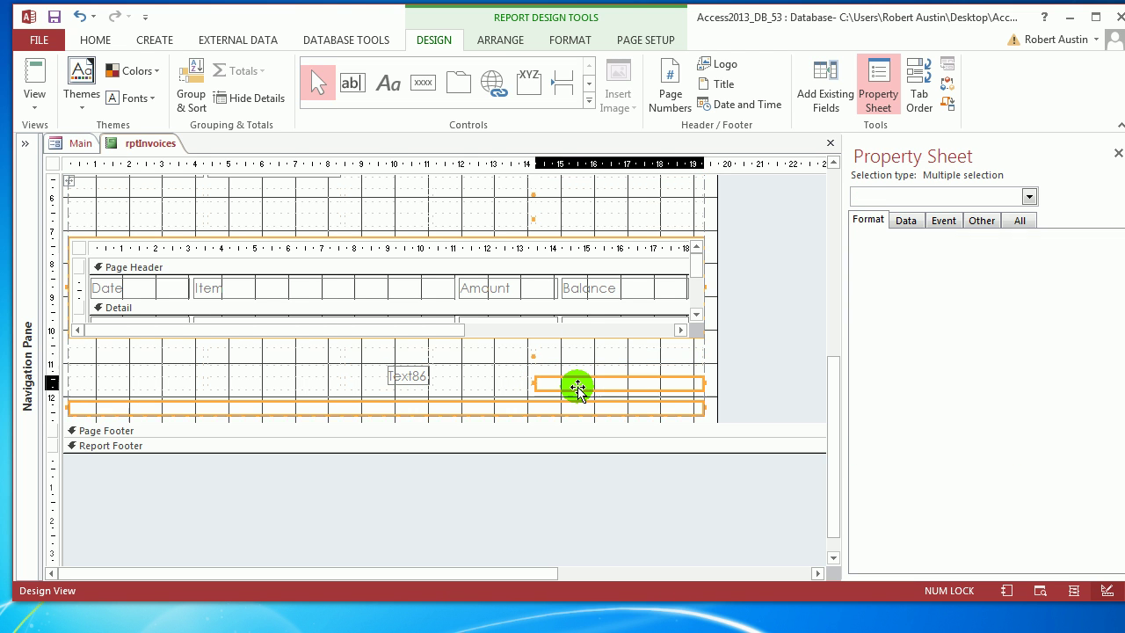
pyautogui.click(487, 359)
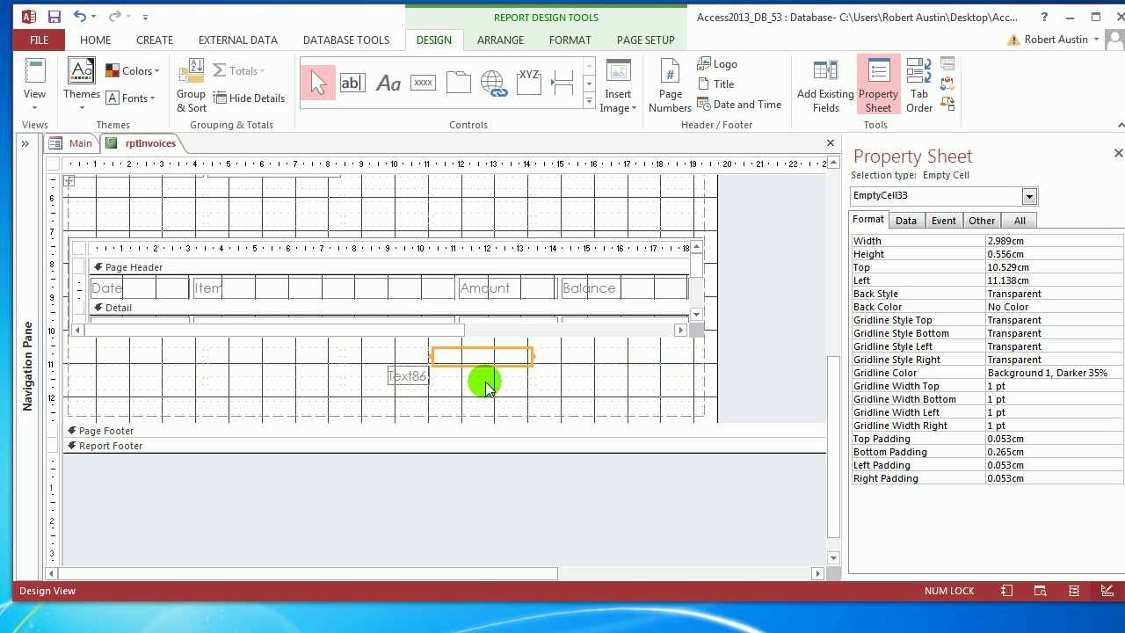
pyautogui.moveTo(489, 387); pyautogui.dragTo(557, 369)
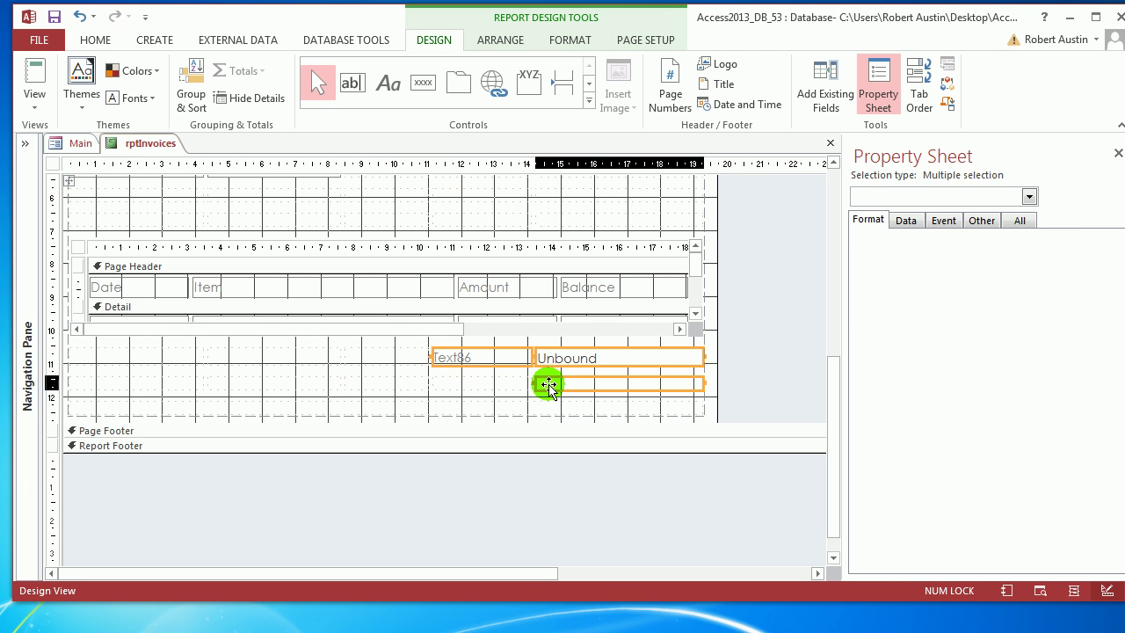
pyautogui.click(548, 381)
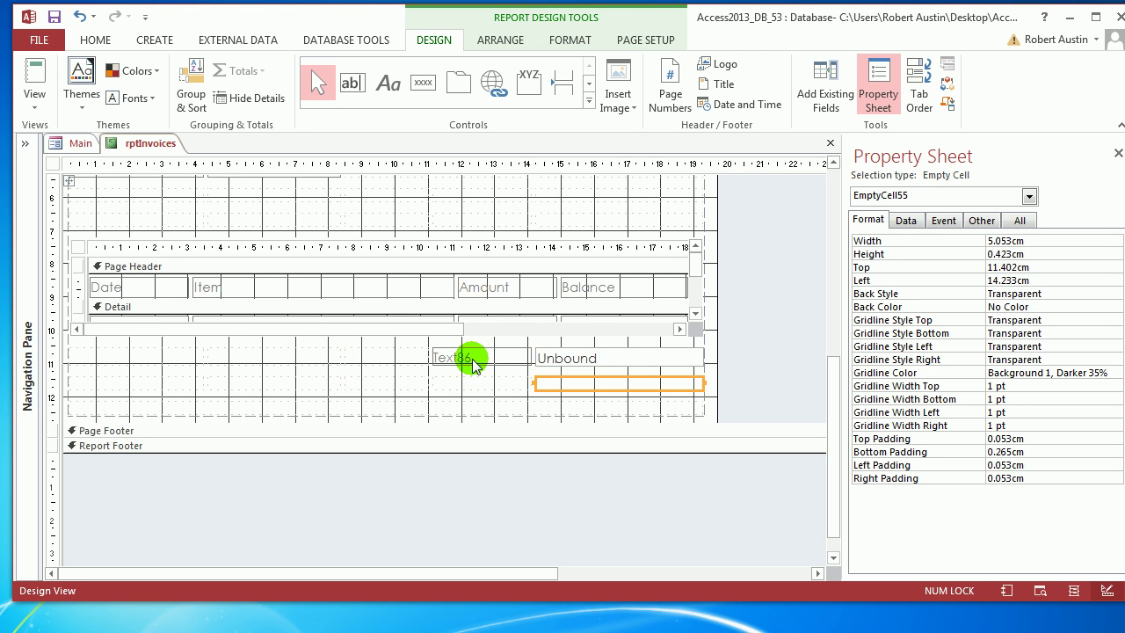
# Delete the Text86 label, add a text box beside Unbound, and remove its Text95 label.
pyautogui.click(476, 362)
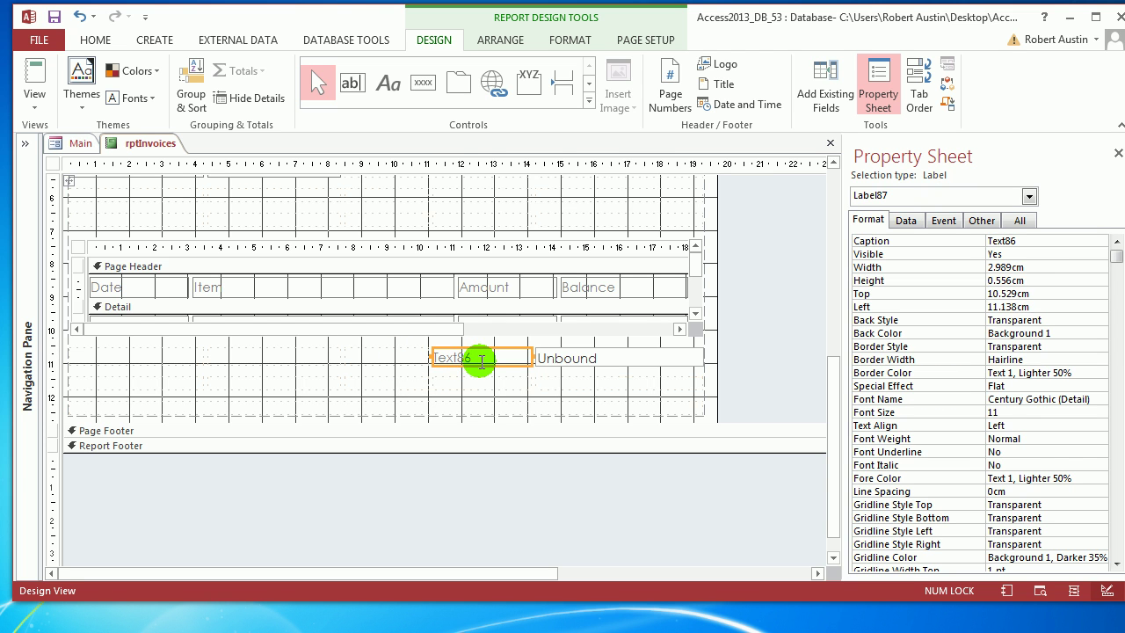
pyautogui.press('Delete')
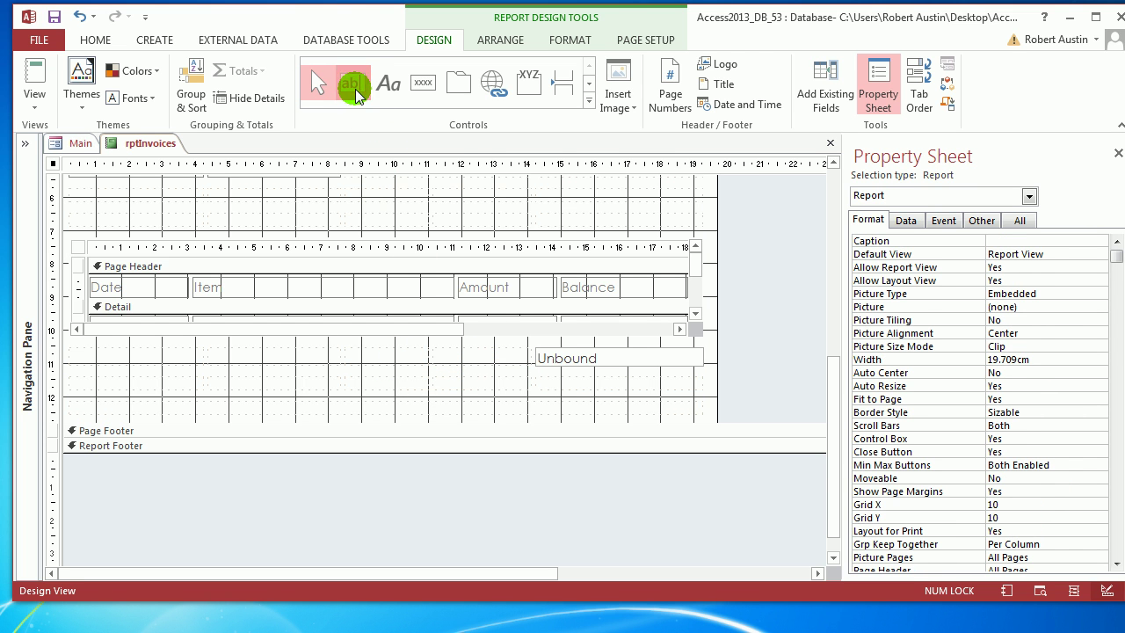
pyautogui.click(353, 84)
pyautogui.click(439, 365)
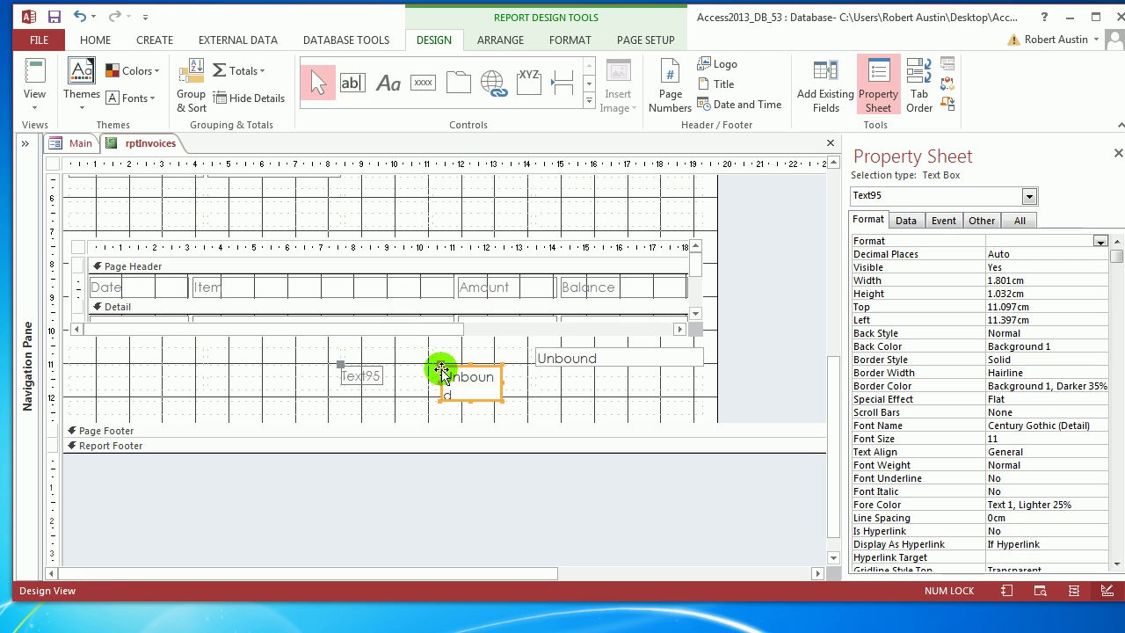
pyautogui.moveTo(441, 371)
pyautogui.mouseDown()
pyautogui.moveTo(460, 355)
pyautogui.moveTo(442, 362)
pyautogui.mouseUp()
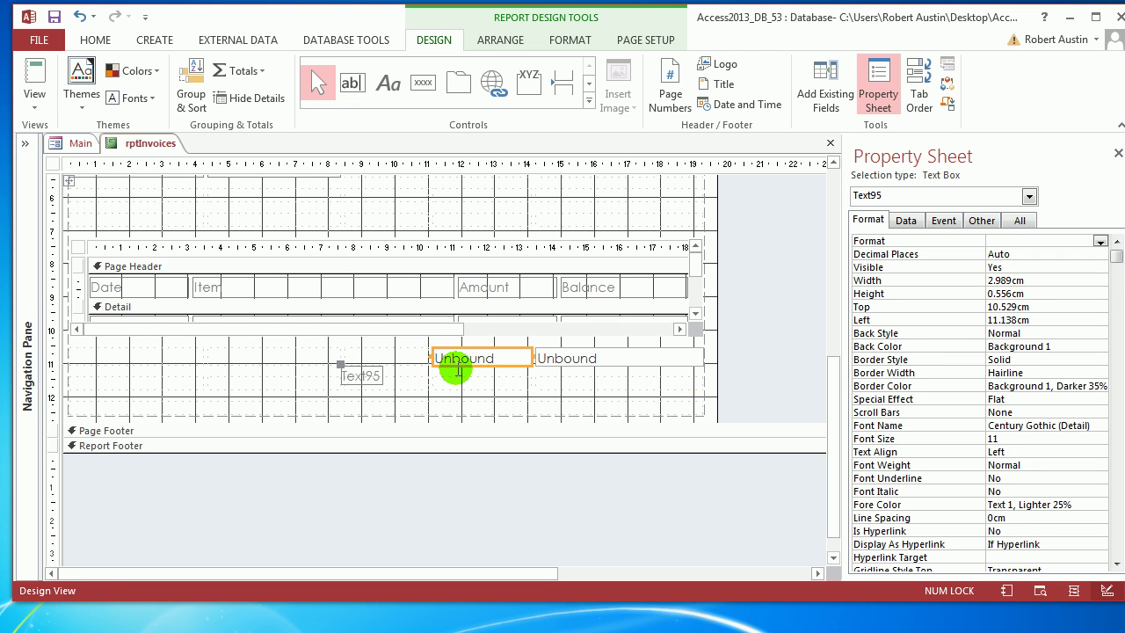
pyautogui.click(341, 366)
pyautogui.press('Delete')
pyautogui.click(414, 360)
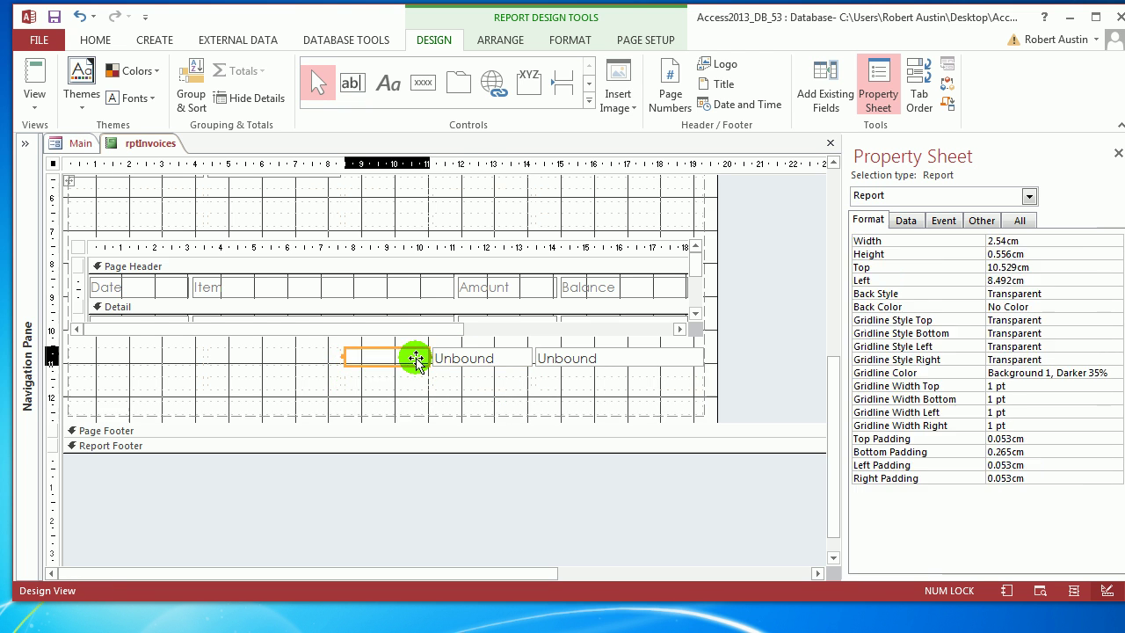
# Merge the empty layout cell with the new text box and name the result txtLabel.
pyautogui.keyDown('shift'); pyautogui.click(452, 360); pyautogui.keyUp('shift')
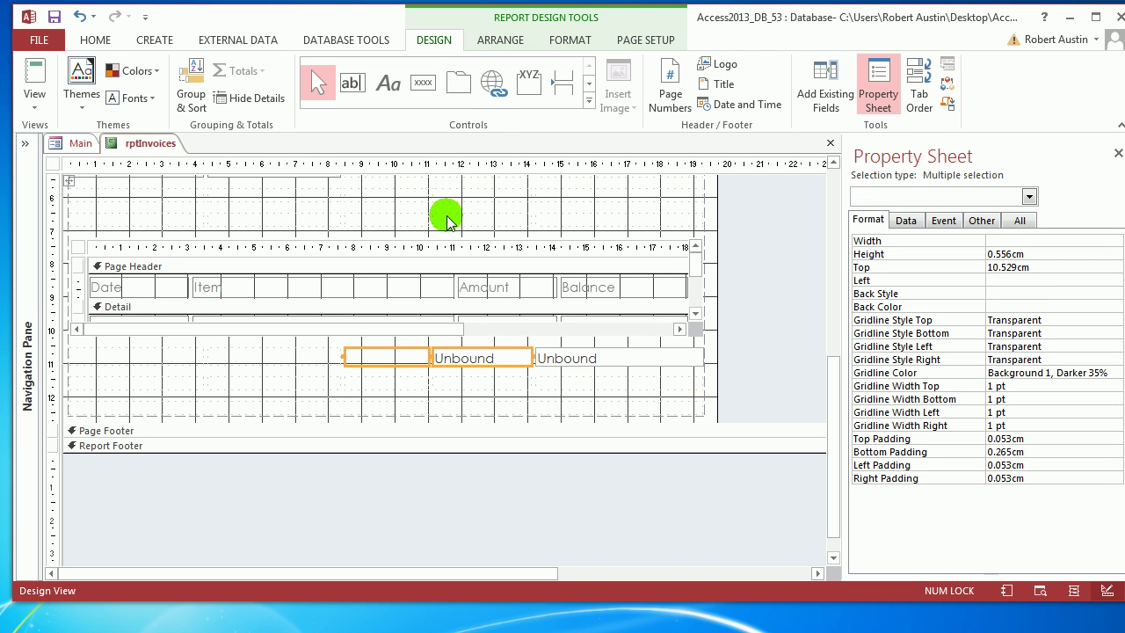
pyautogui.click(479, 40)
pyautogui.click(468, 85)
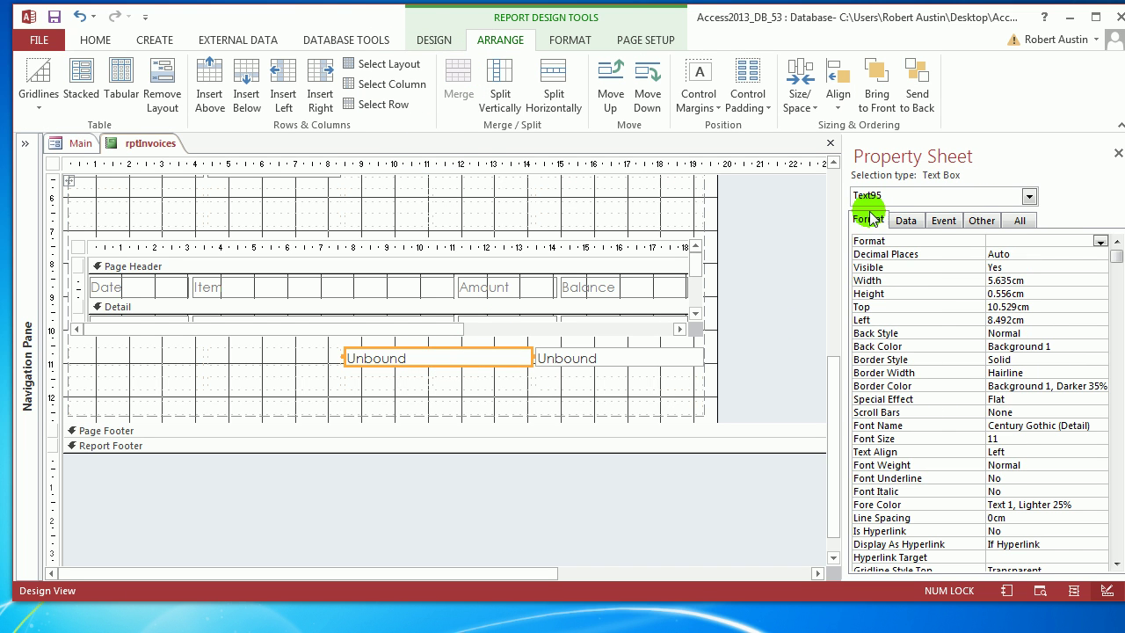
pyautogui.click(982, 220)
pyautogui.doubleClick(1015, 239)
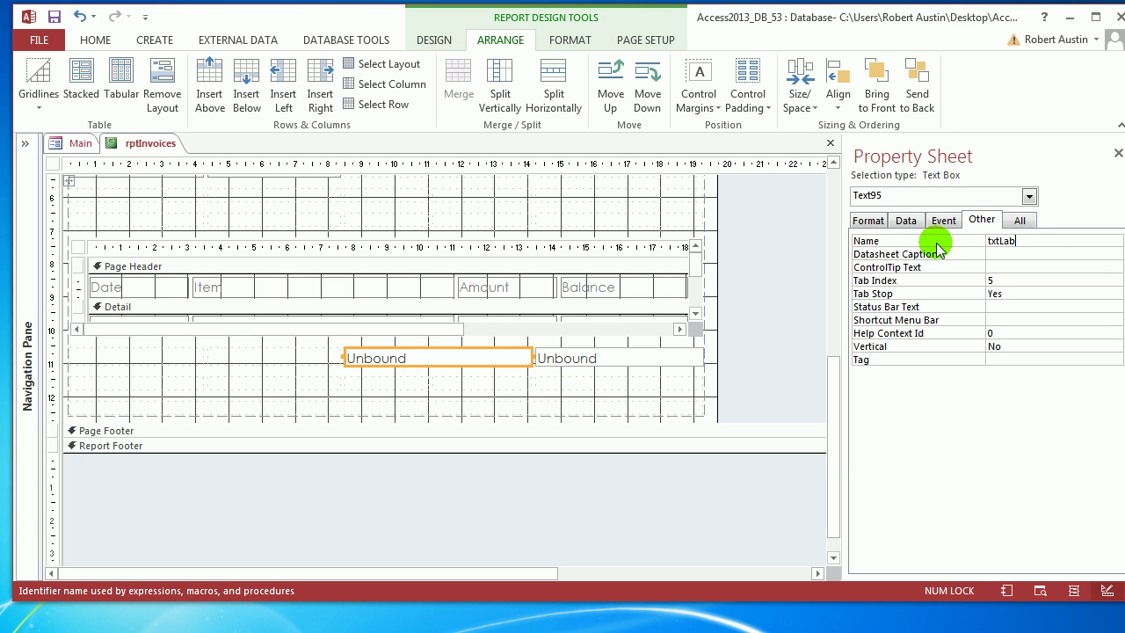
pyautogui.press('Return')
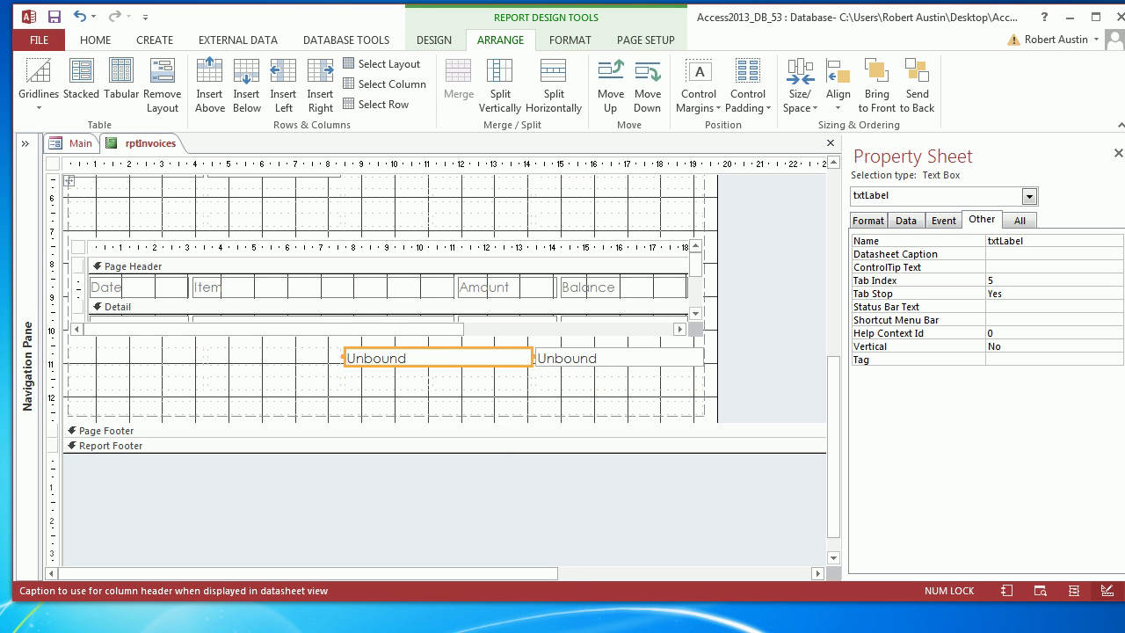
pyautogui.click(906, 221)
pyautogui.click(1059, 240)
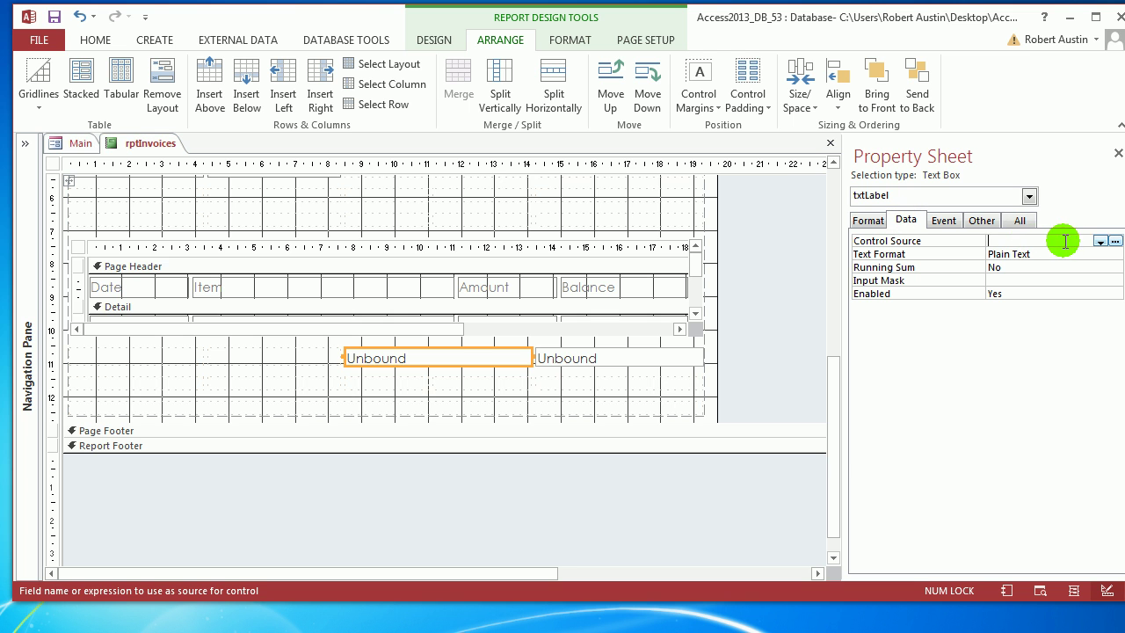
# Build txtLabel's control source as ="SubTotal W/ " & [Discount] & "%" in Expression Builder.
pyautogui.click(1114, 241)
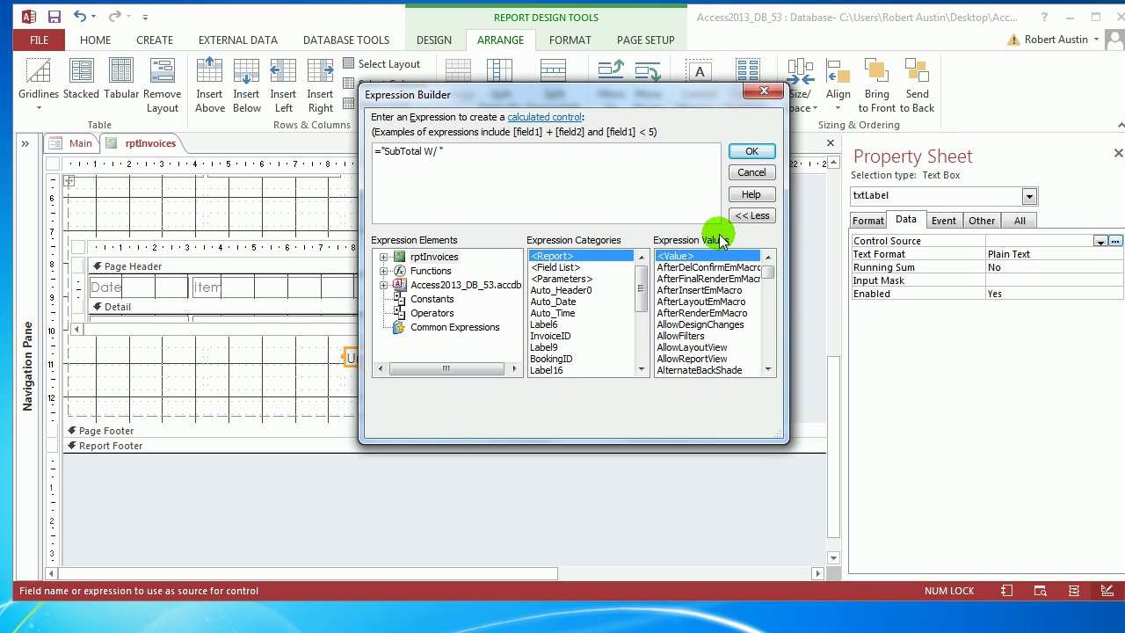
pyautogui.write('dis')
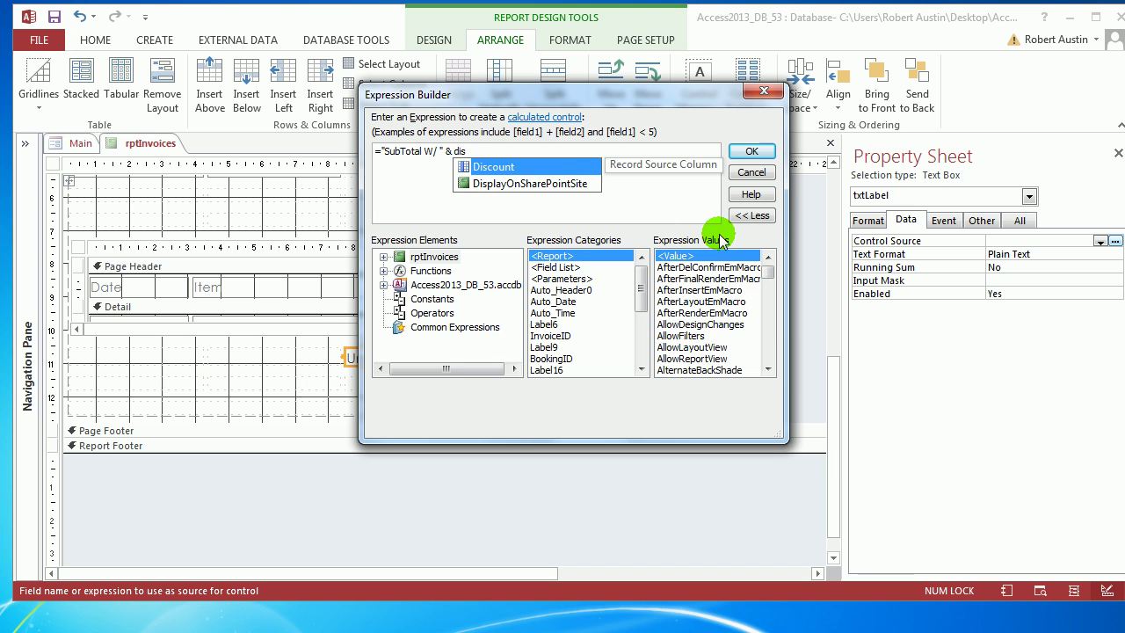
pyautogui.doubleClick(533, 168)
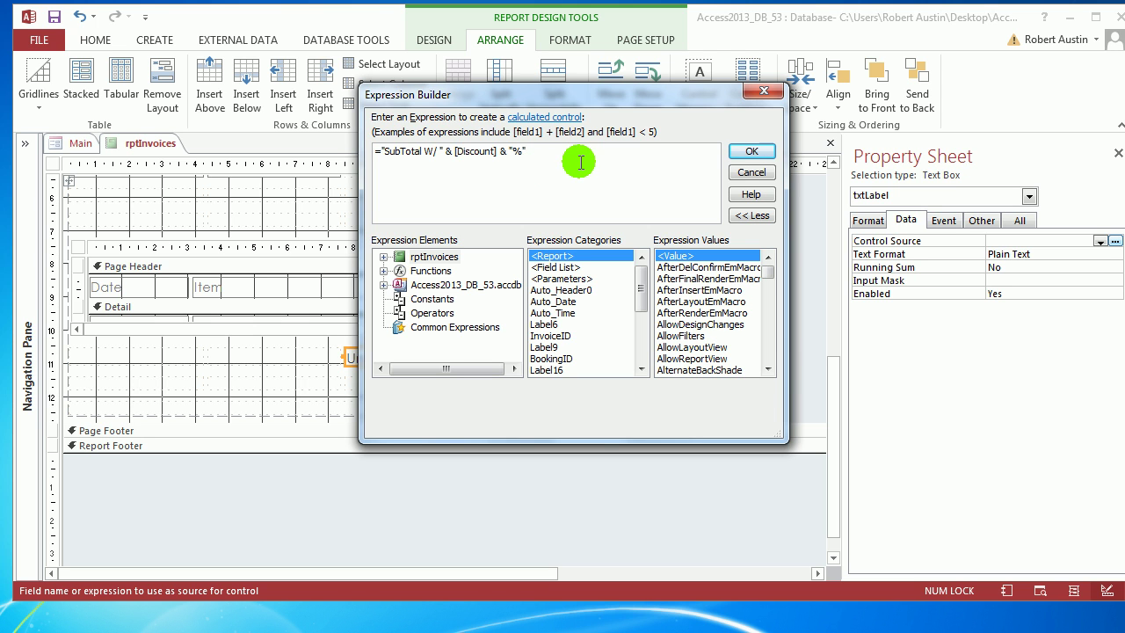
pyautogui.click(749, 152)
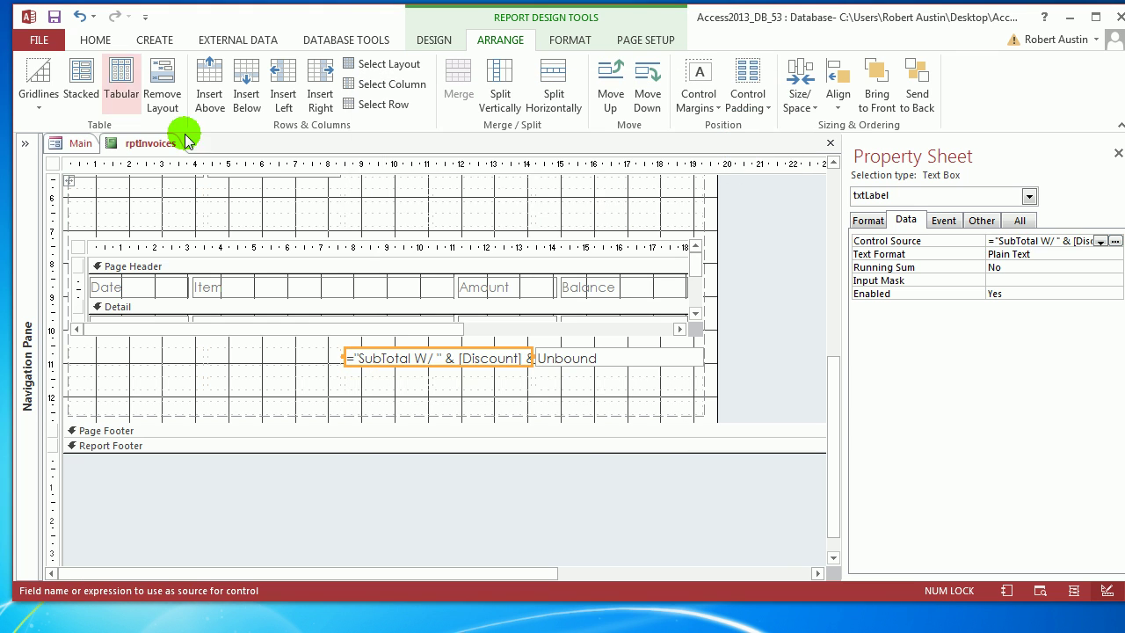
# Check the report in Report View, spotting the unformatted 0.1 discount, then return to Layout View.
pyautogui.rightClick(156, 143)
pyautogui.click(225, 225)
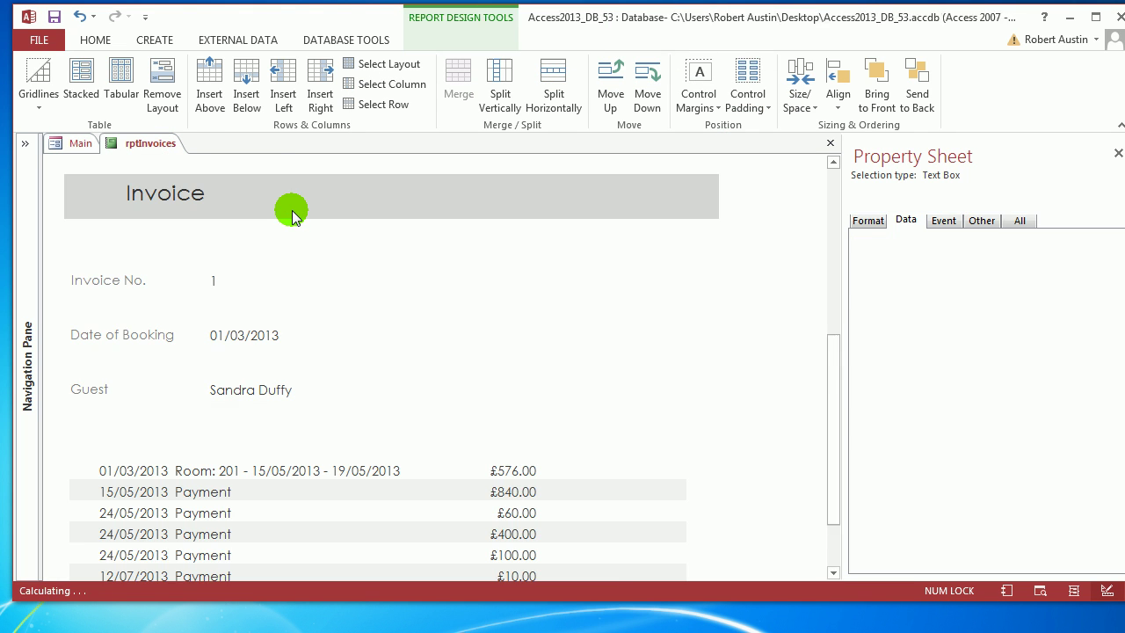
pyautogui.scroll(-5, 336, 301)
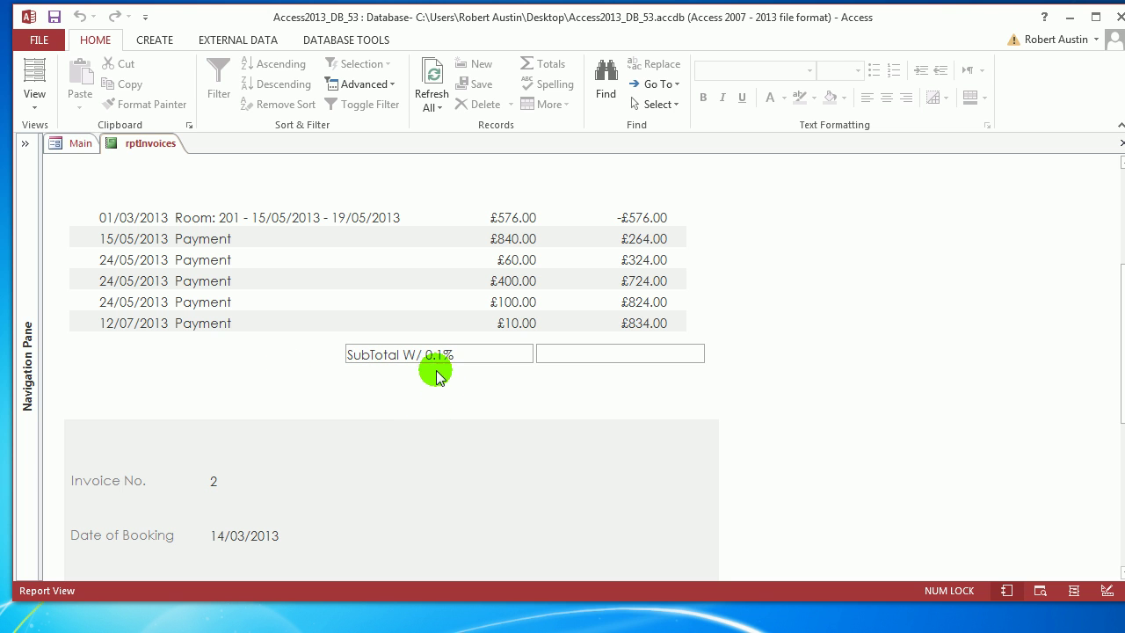
pyautogui.moveTo(425, 354); pyautogui.dragTo(436, 354)
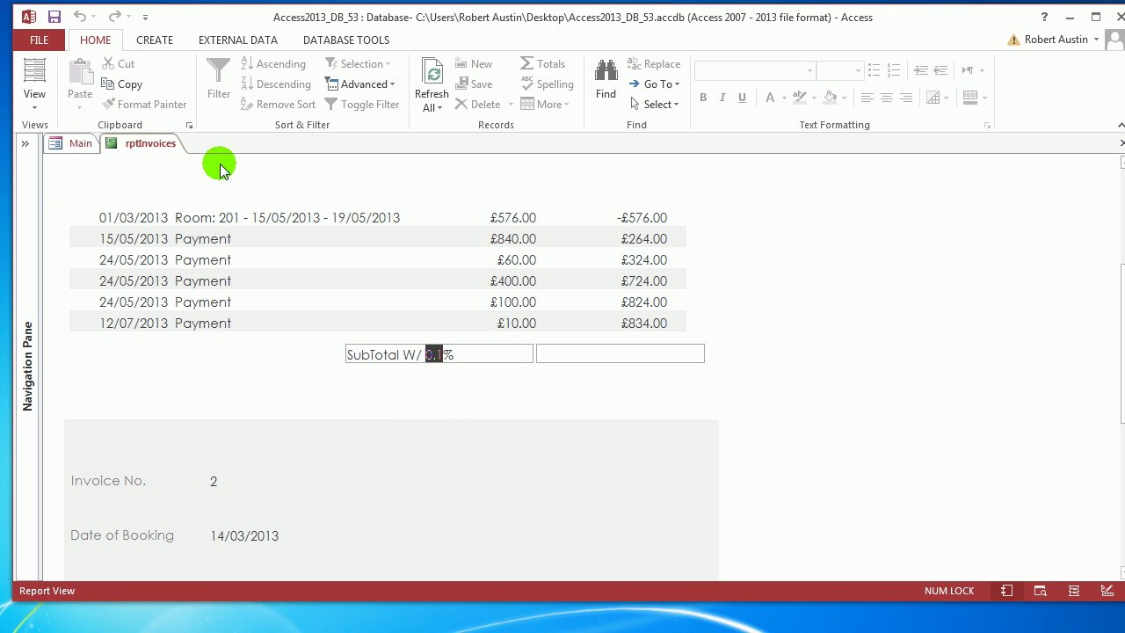
pyautogui.rightClick(141, 145)
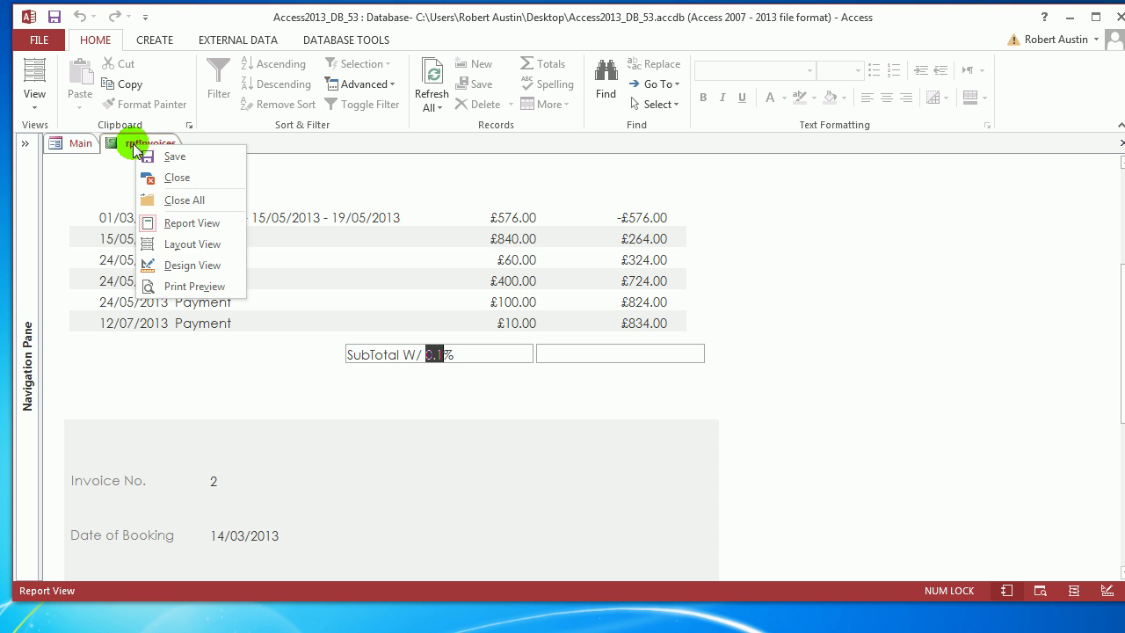
pyautogui.click(188, 243)
# Rewrite txtLabel's expression to use FormatPercent([Discount]) & " Discount".
pyautogui.click(439, 354)
pyautogui.click(1100, 244)
pyautogui.click(1114, 242)
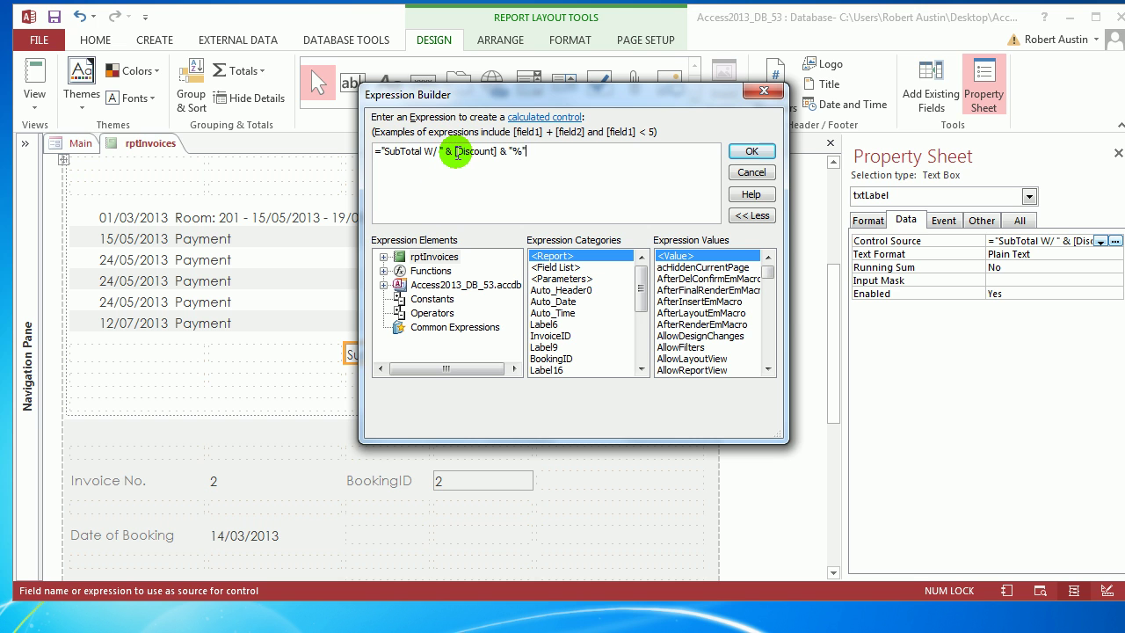
pyautogui.write('format')
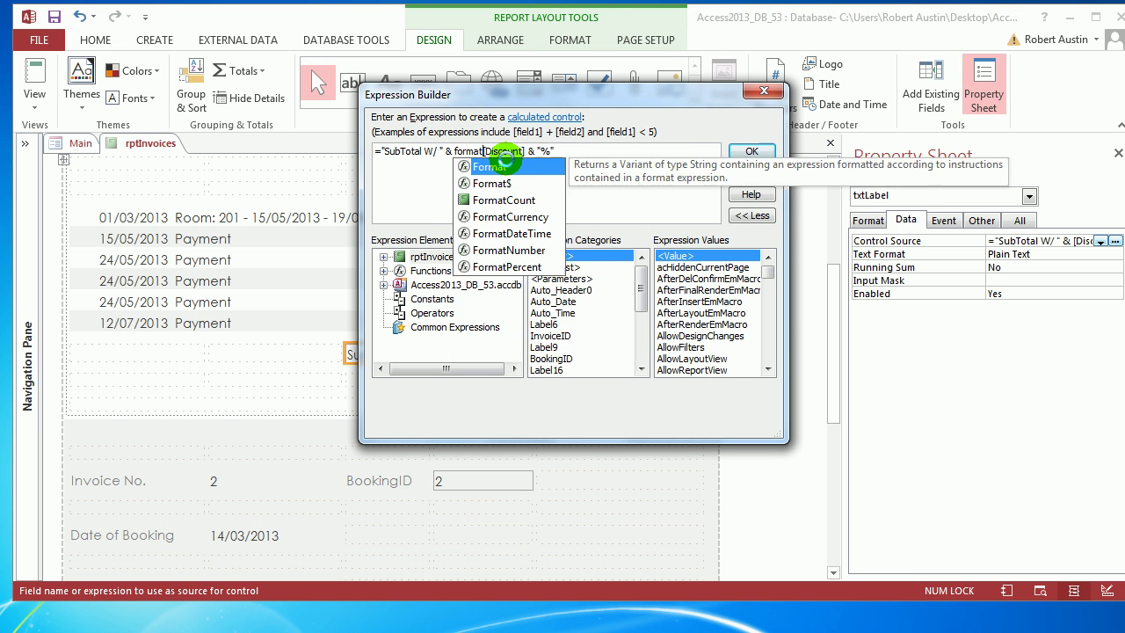
pyautogui.write('p(')
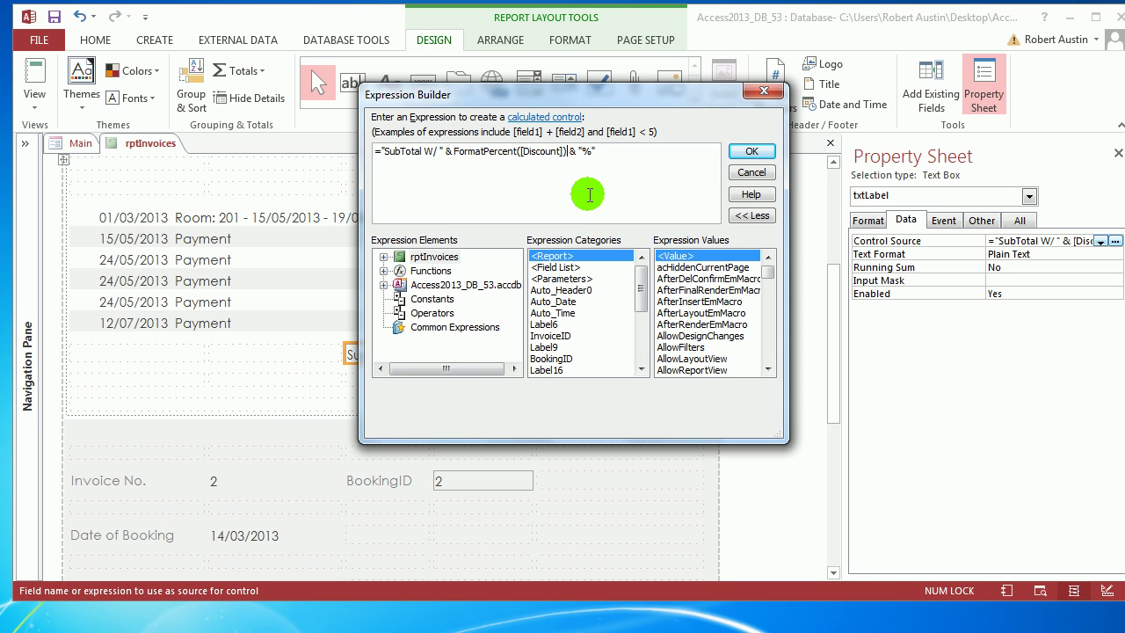
pyautogui.click(749, 153)
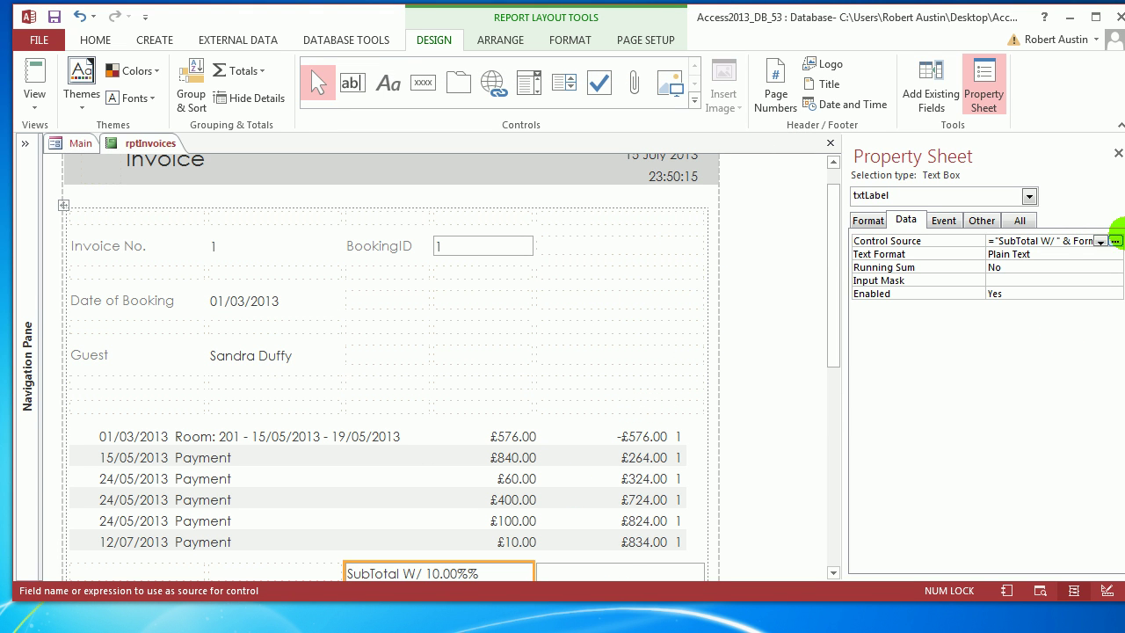
pyautogui.click(1114, 240)
pyautogui.moveTo(570, 151)
pyautogui.mouseDown()
pyautogui.moveTo(629, 150)
pyautogui.moveTo(584, 152)
pyautogui.mouseUp()
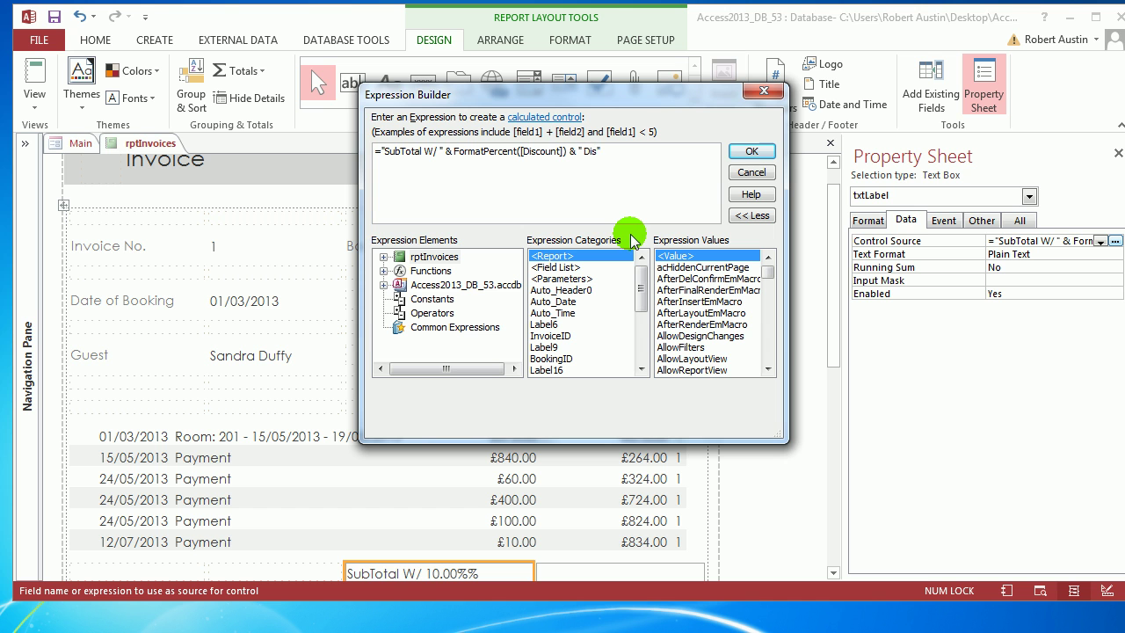
pyautogui.click(751, 151)
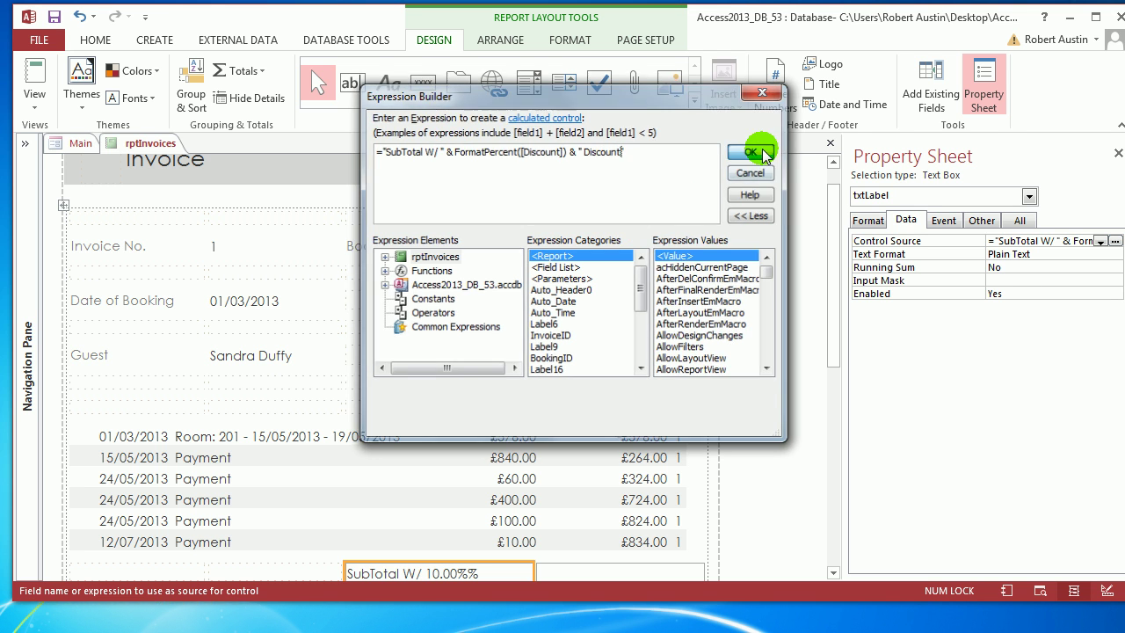
pyautogui.moveTo(829, 282); pyautogui.dragTo(836, 319)
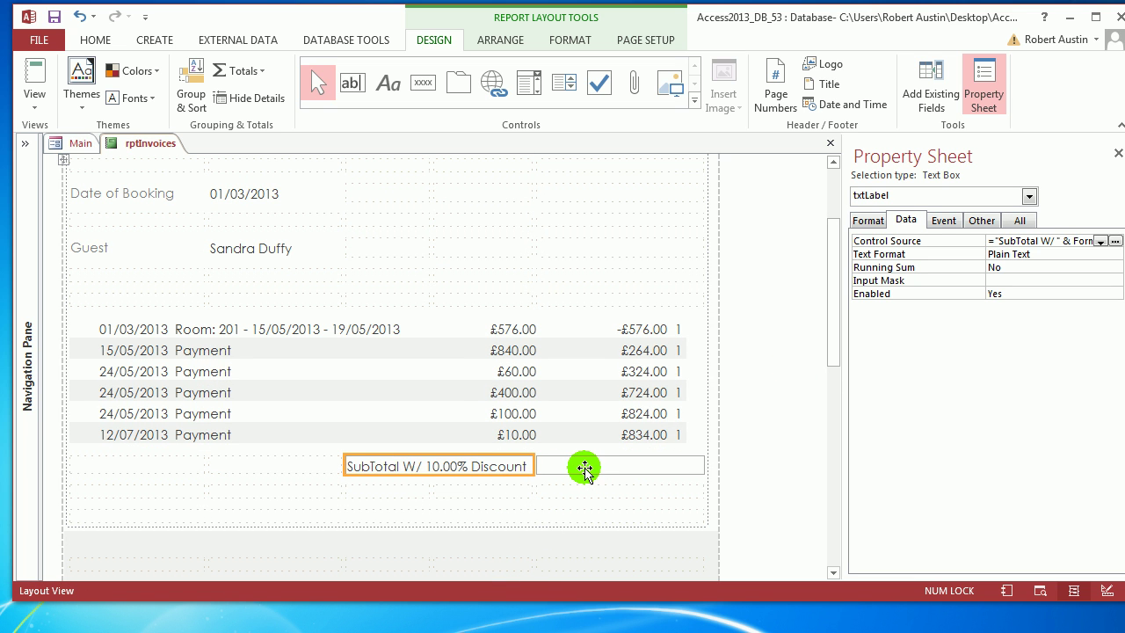
# Open the qryCostsPaymentsUnion query datasheet and inspect its BookingID column.
pyautogui.click(583, 465)
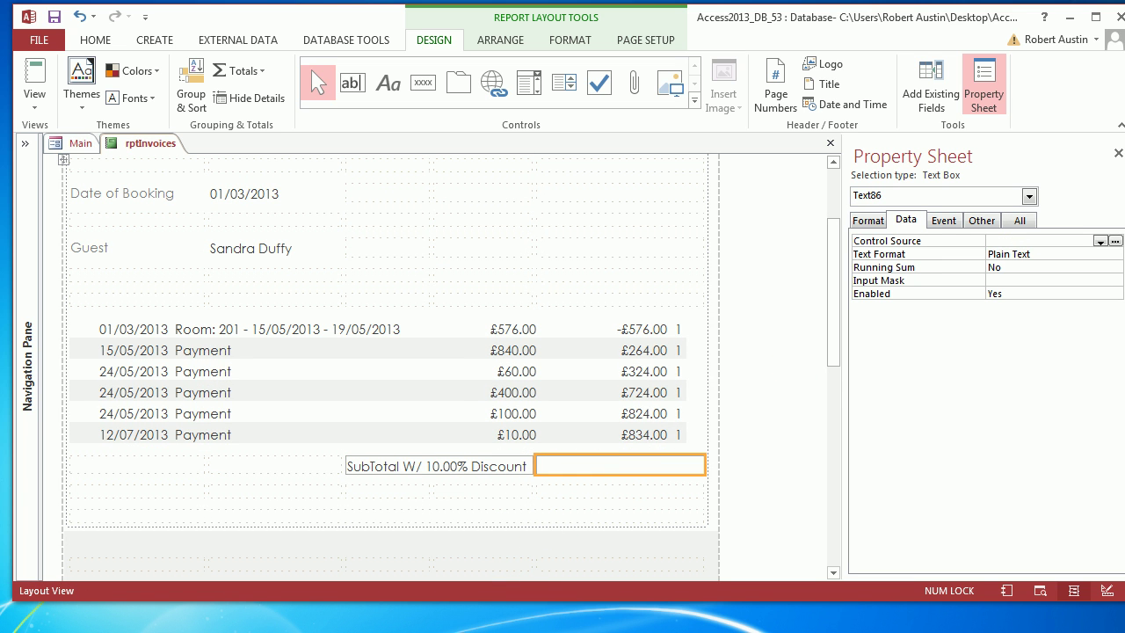
pyautogui.click(25, 143)
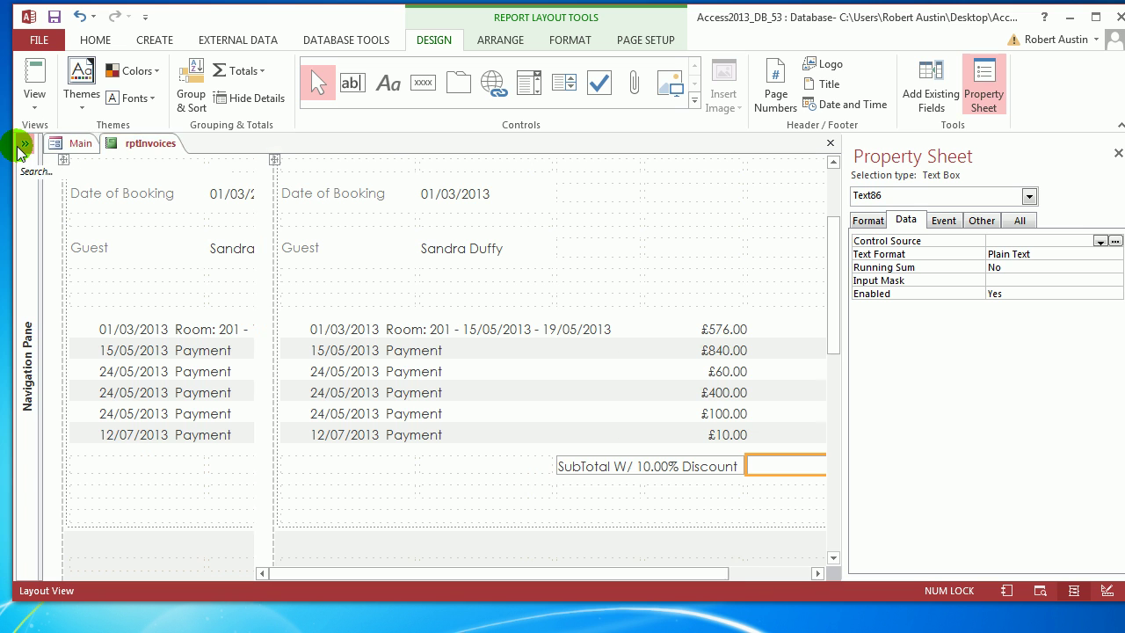
pyautogui.moveTo(238, 490); pyautogui.dragTo(246, 372)
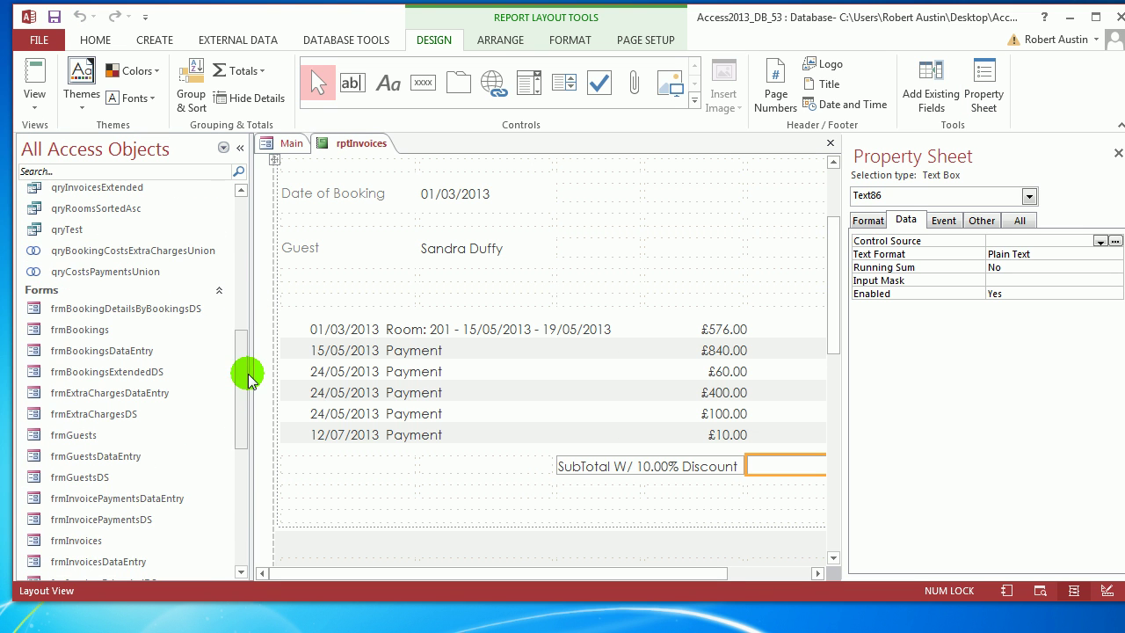
pyautogui.doubleClick(126, 274)
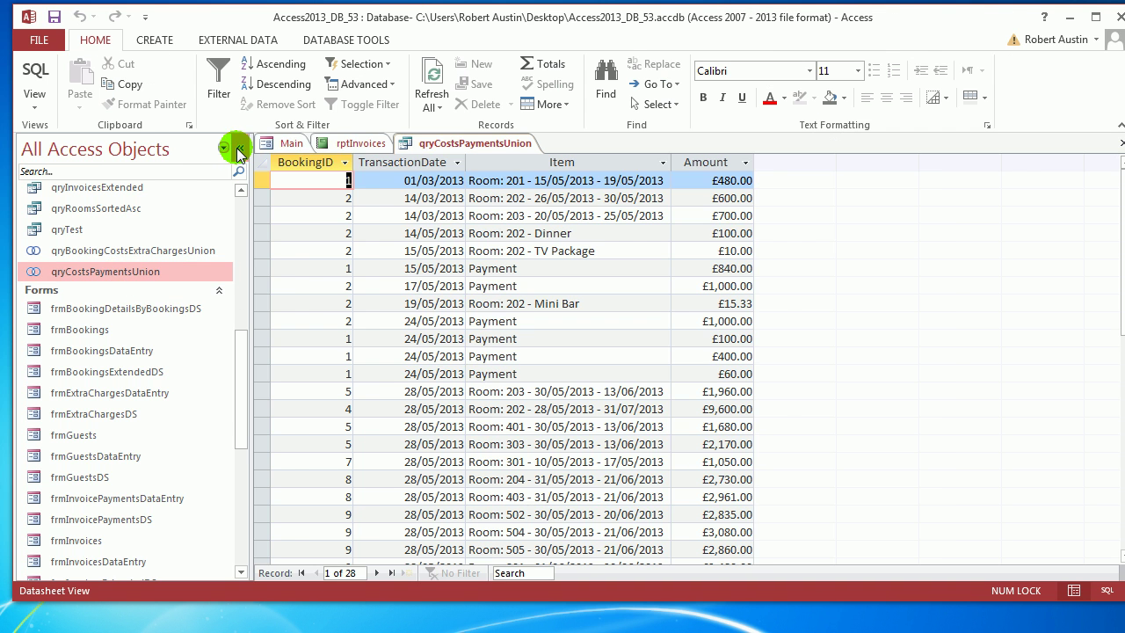
pyautogui.click(240, 148)
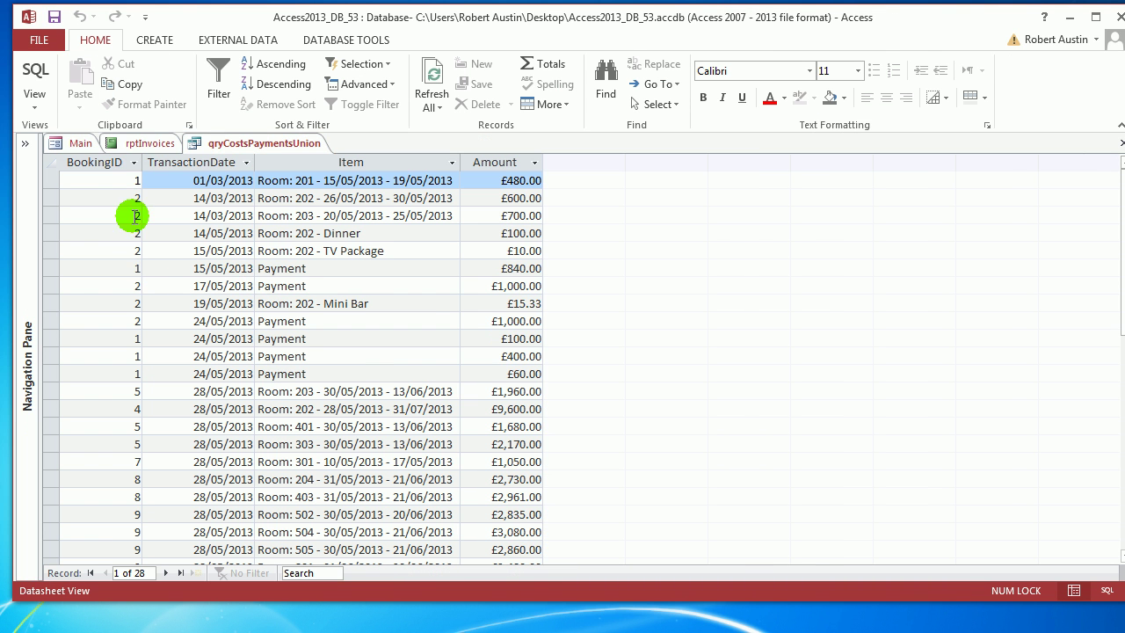
pyautogui.click(116, 162)
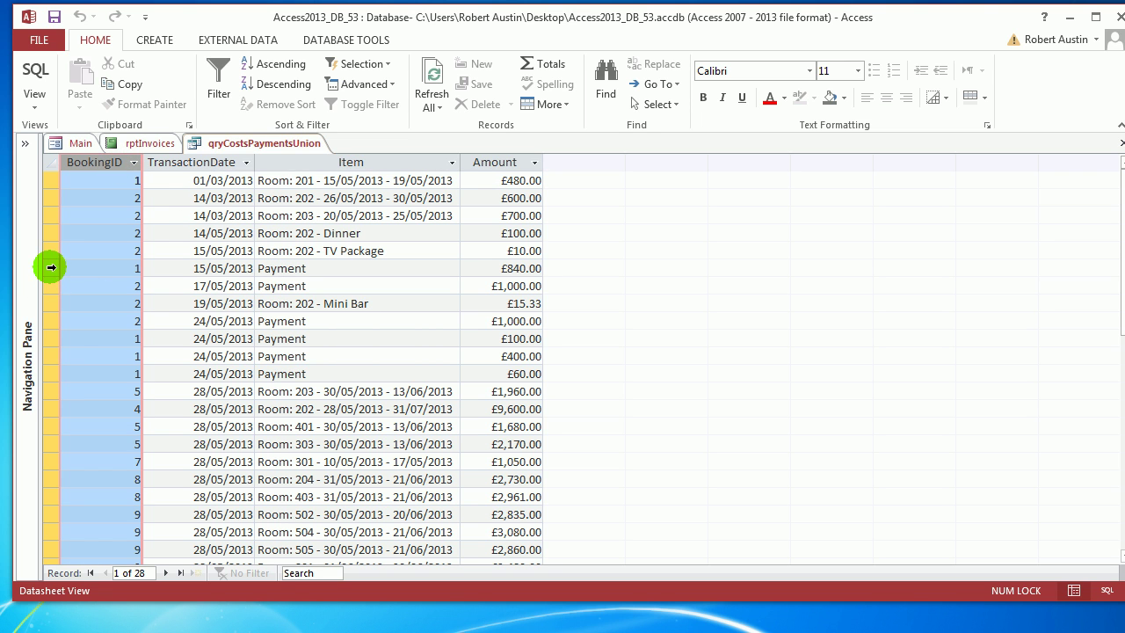
# Close the qryCostsPaymentsUnion query and expand the Navigation Pane again.
pyautogui.rightClick(251, 142)
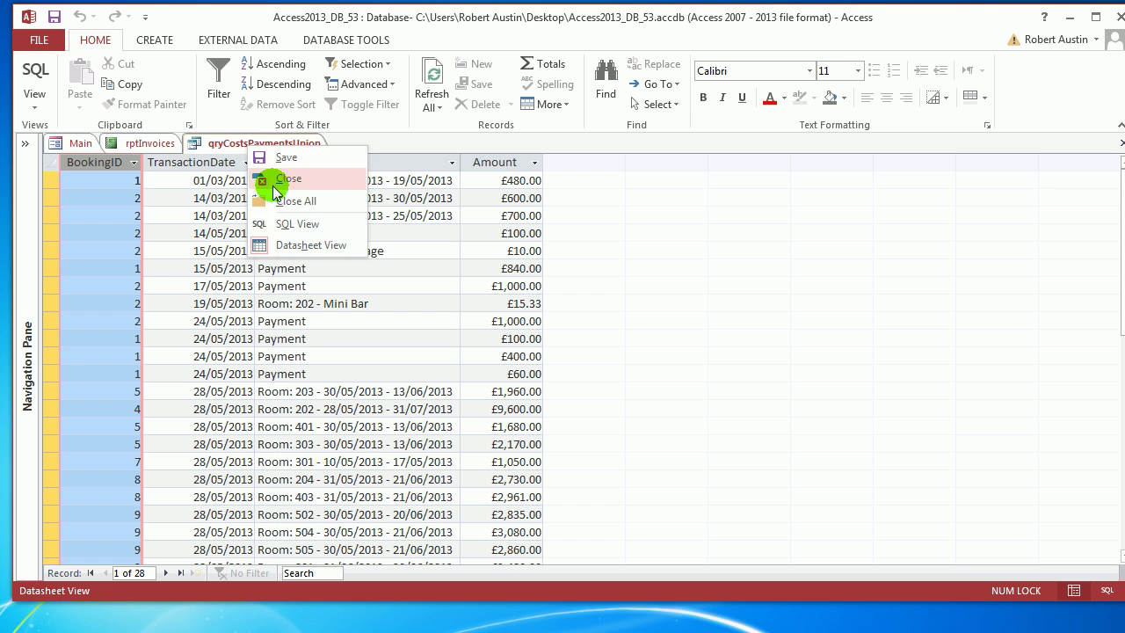
pyautogui.click(26, 143)
pyautogui.click(26, 144)
pyautogui.rightClick(461, 146)
pyautogui.click(487, 175)
pyautogui.moveTo(235, 363); pyautogui.dragTo(238, 321)
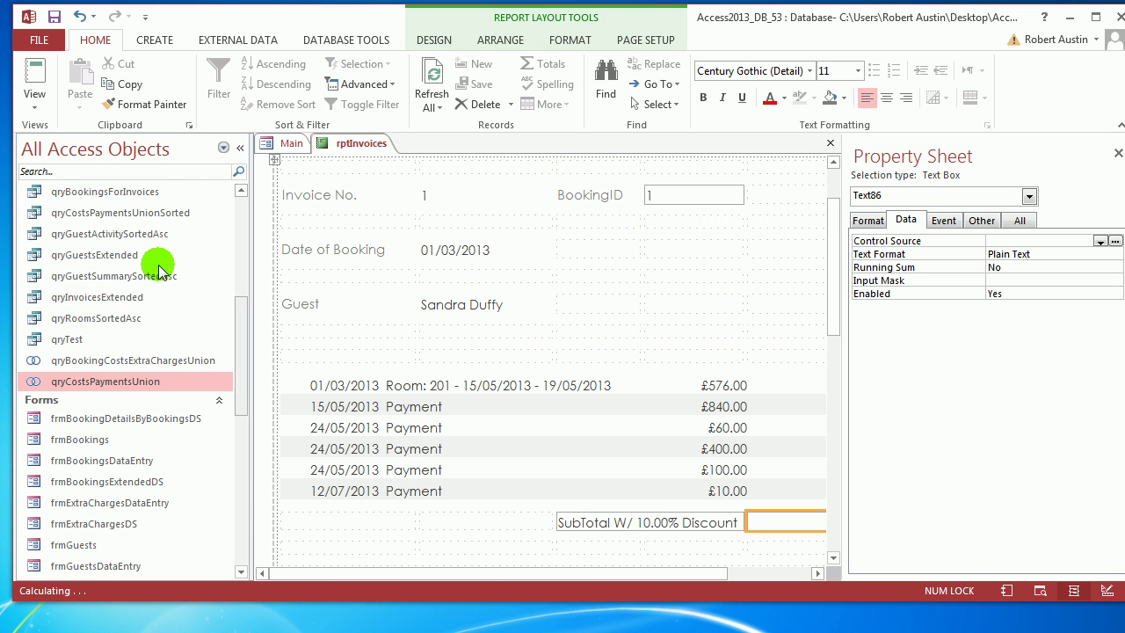
# Open qryCostsPaymentsUnionSorted and inspect its Multiplier column and the 15/05 and 17/05 Payment records.
pyautogui.click(116, 214)
pyautogui.doubleClick(116, 215)
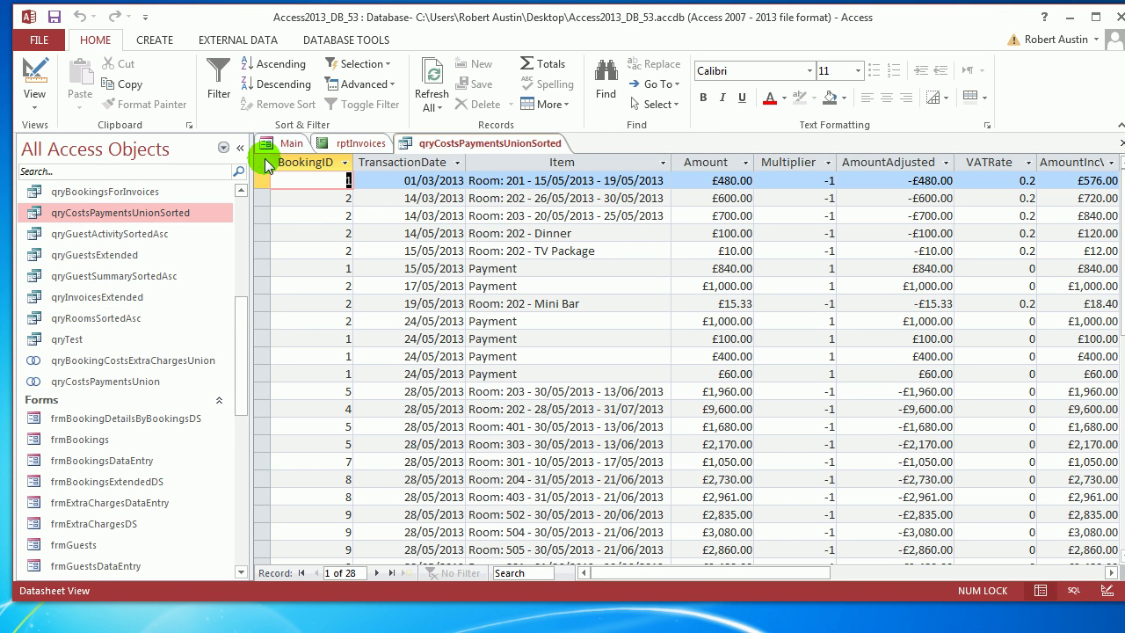
pyautogui.click(239, 148)
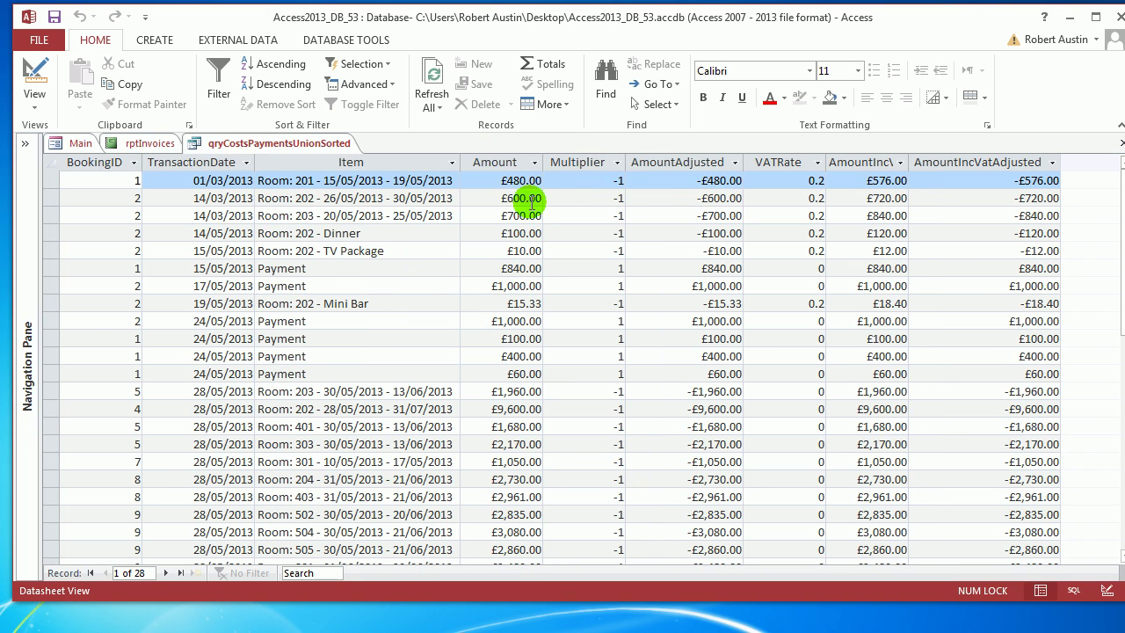
pyautogui.click(588, 167)
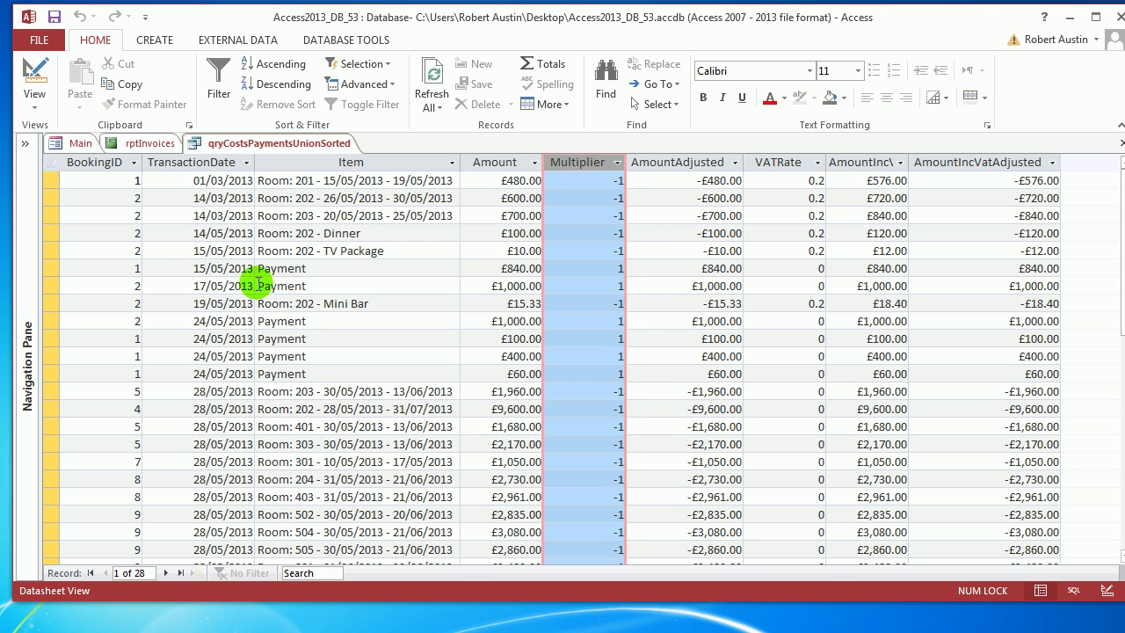
pyautogui.moveTo(50, 269); pyautogui.dragTo(50, 288)
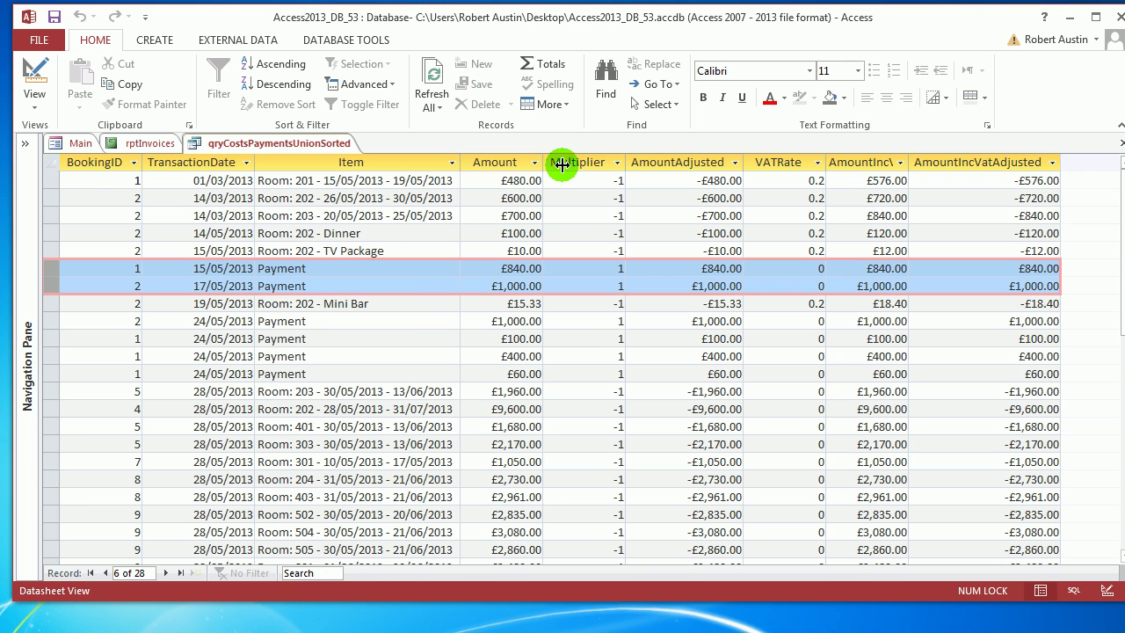
# Compare the query against rptInvoices, then return to the rptInvoices Layout View.
pyautogui.click(132, 144)
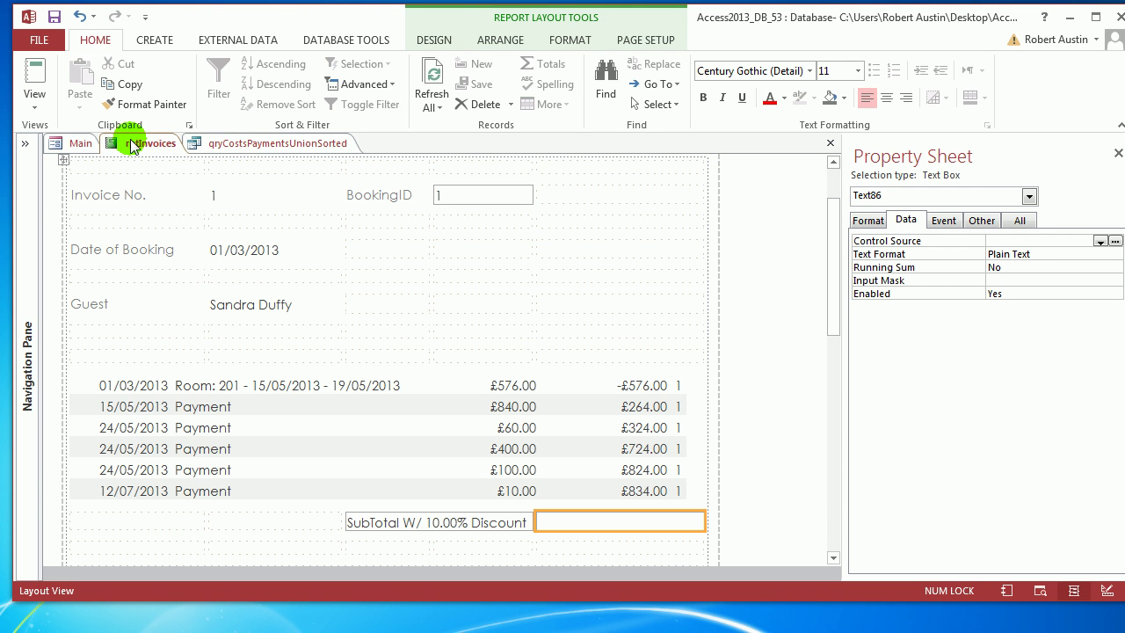
pyautogui.click(246, 145)
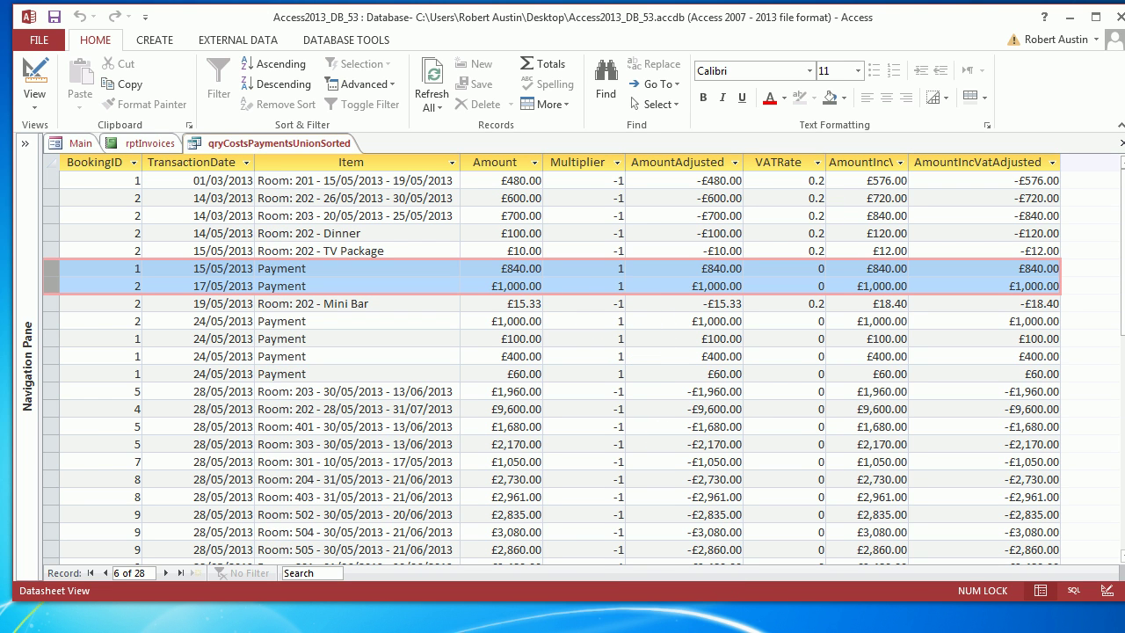
pyautogui.press('alt')
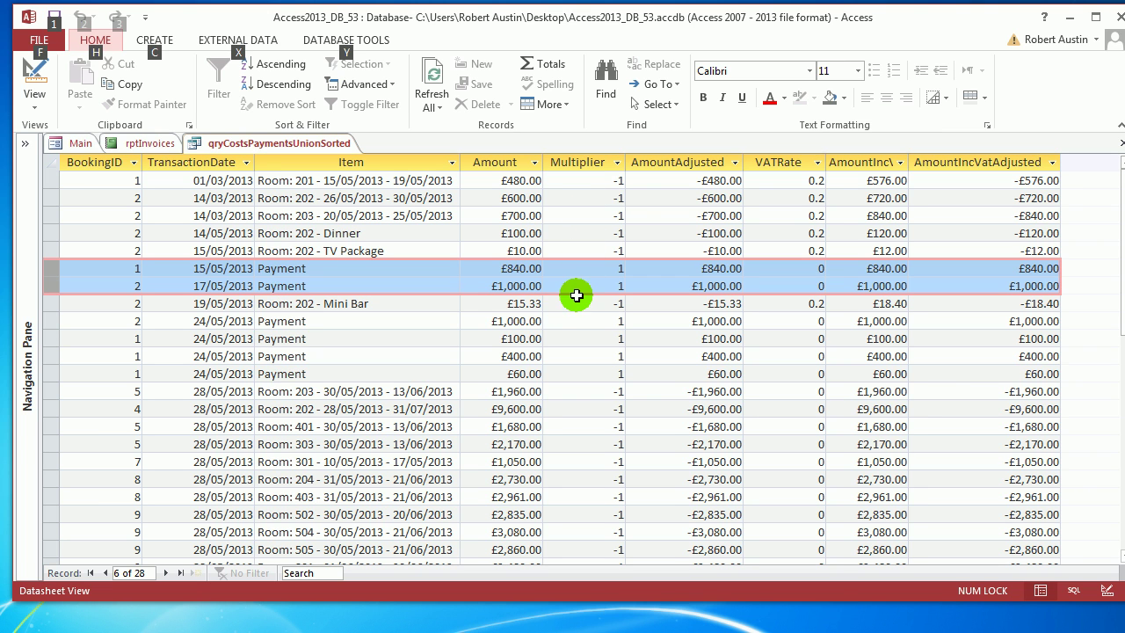
pyautogui.press('alt')
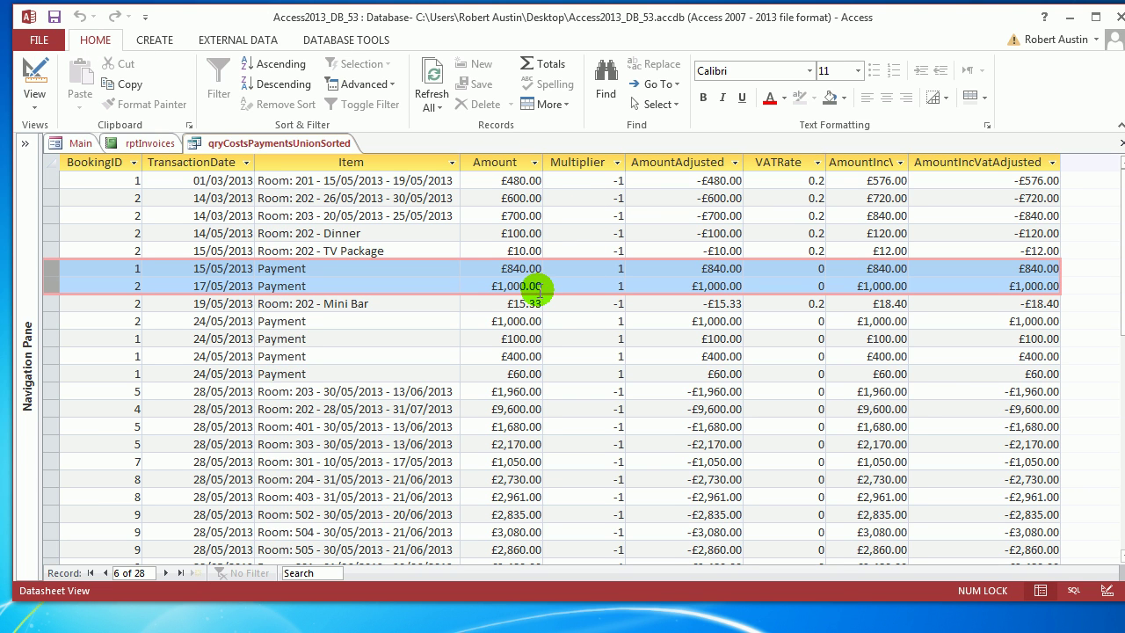
pyautogui.click(151, 143)
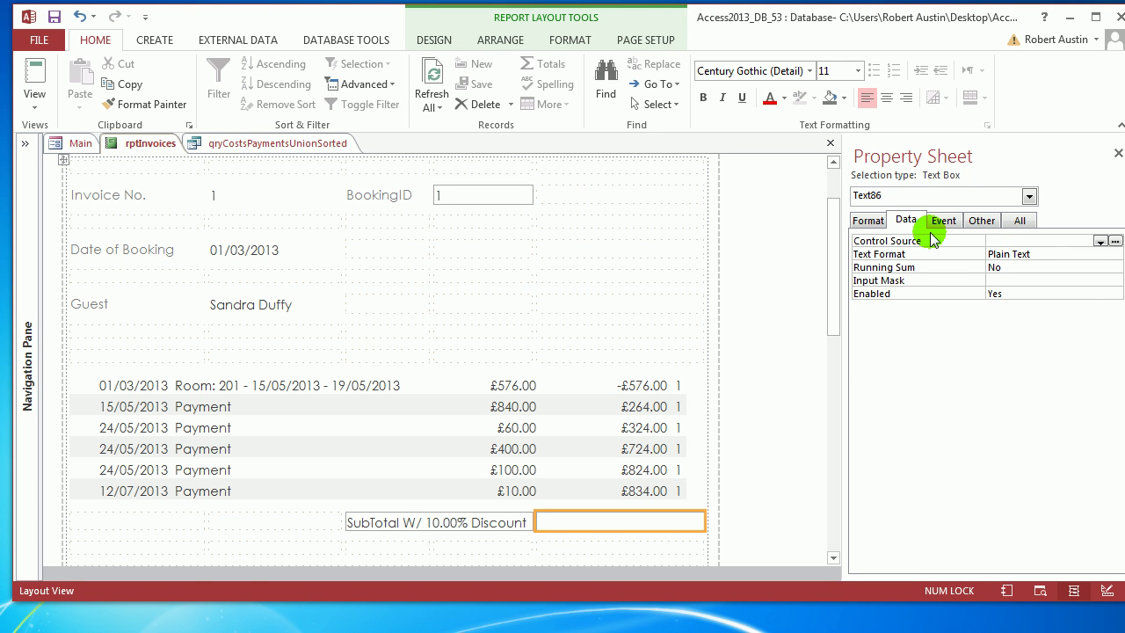
# Set the subtotal box's Control Source to =DSum("[Amount]","qryCostsPaymentsUnionSorted"), showing 41816.83.
pyautogui.click(1037, 243)
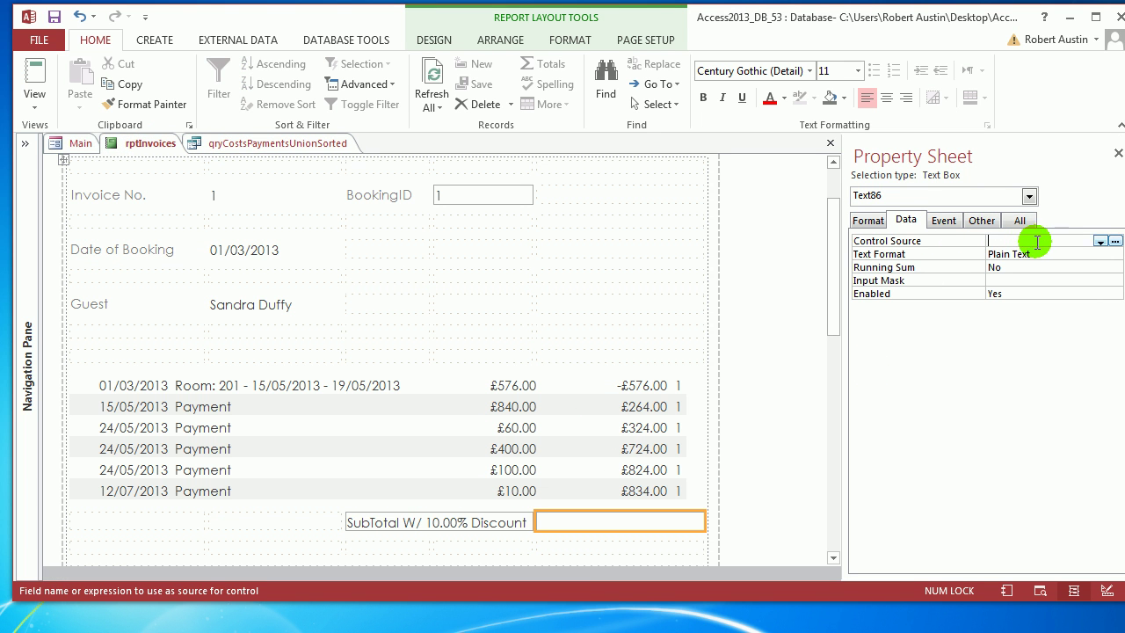
pyautogui.click(1115, 240)
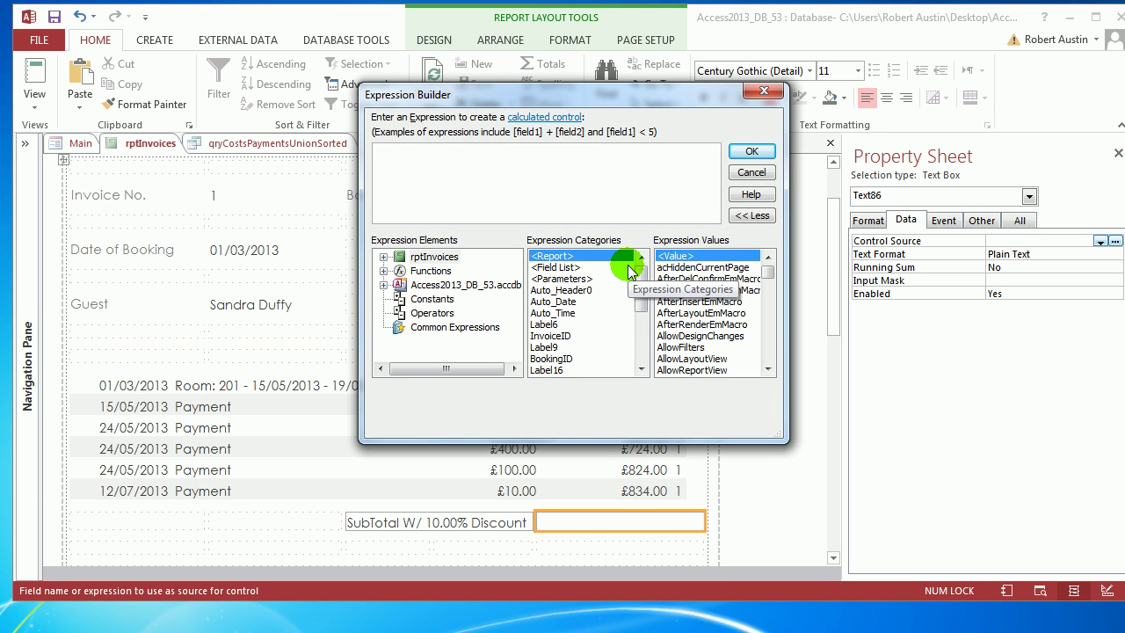
pyautogui.write('dsum(""')
pyautogui.press('Left')
pyautogui.write('[Amount]')
pyautogui.press('Right')
pyautogui.write(',')
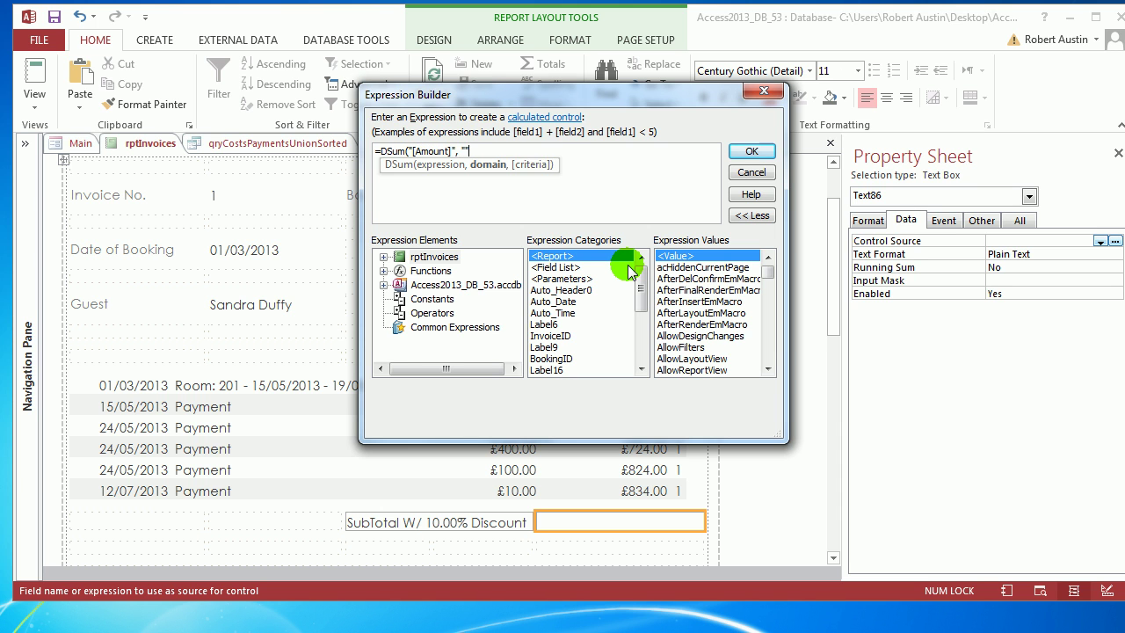
pyautogui.moveTo(512, 98); pyautogui.dragTo(526, 238)
pyautogui.write('"qryCostsPaymentsUnion')
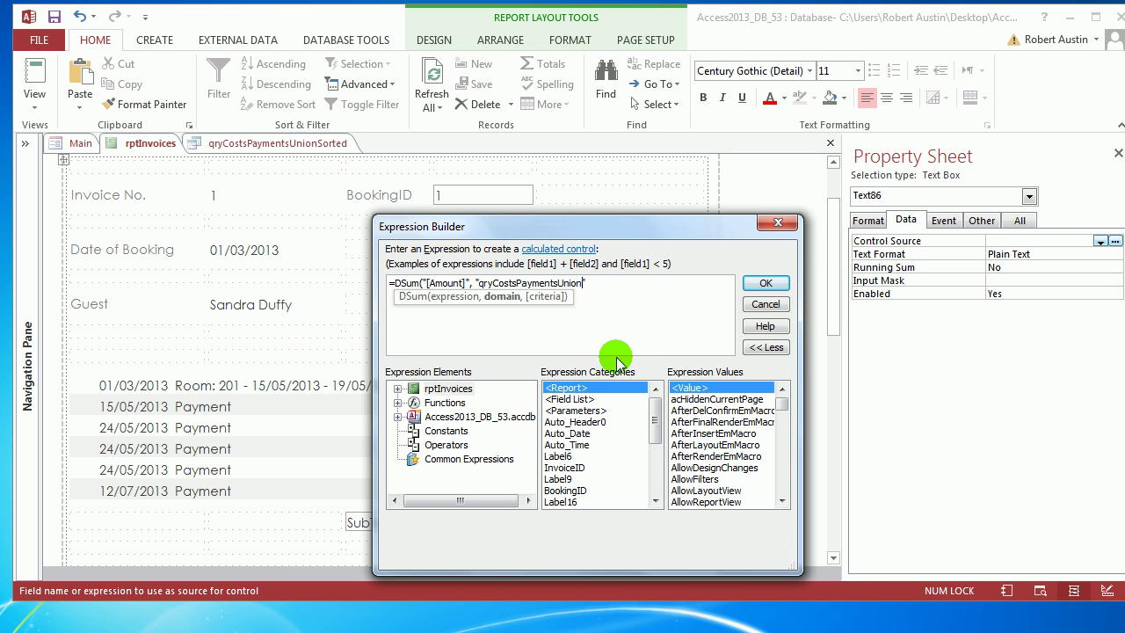
pyautogui.write('"')
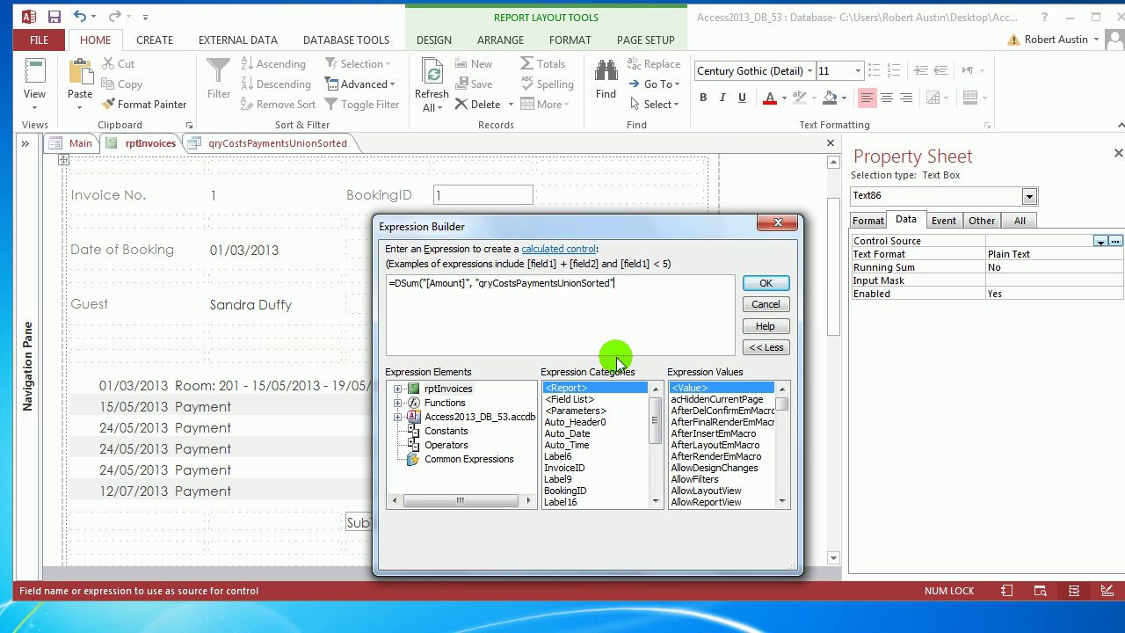
pyautogui.click(765, 283)
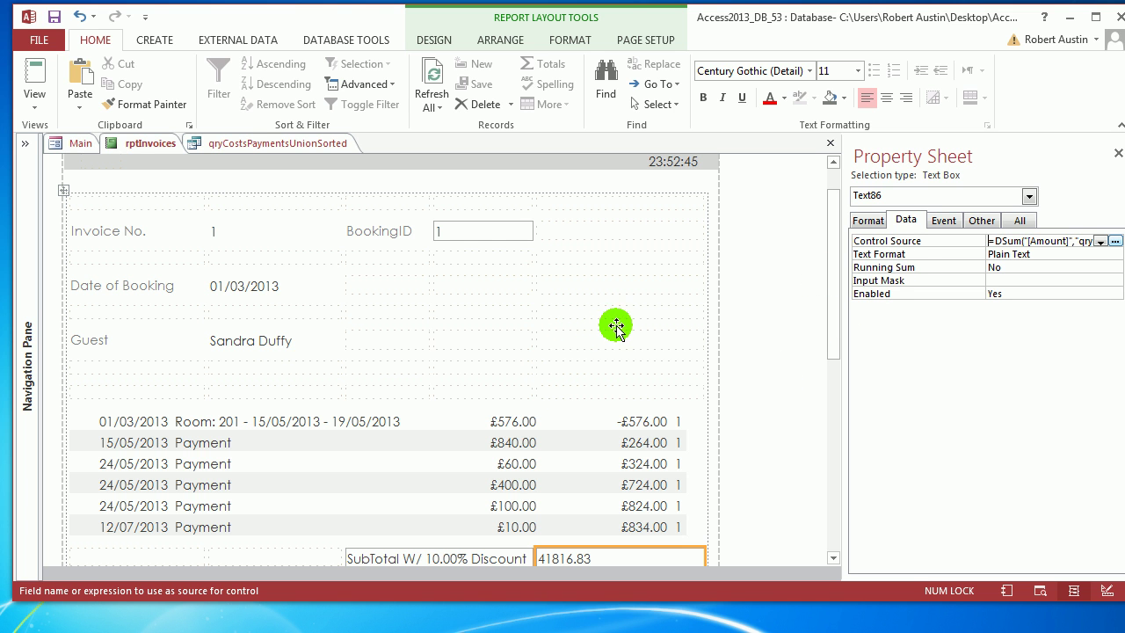
# Add the criterion "[BookingID]=" & [BookingID] to the subtotal's DSum.
pyautogui.click(1113, 241)
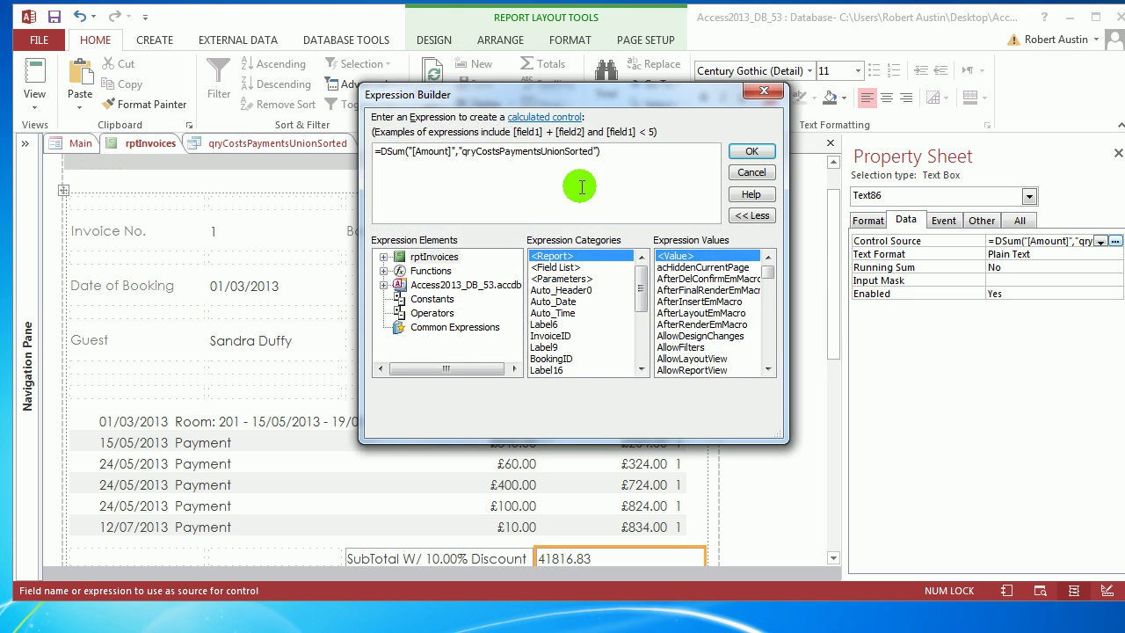
pyautogui.press('Left')
pyautogui.write(', "')
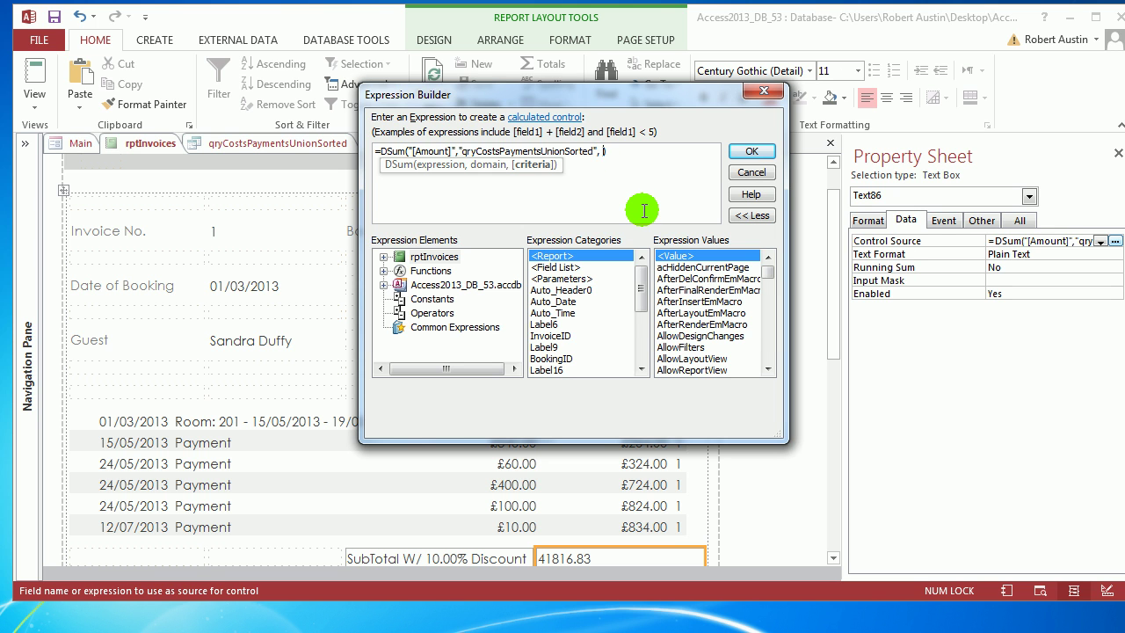
pyautogui.write('[')
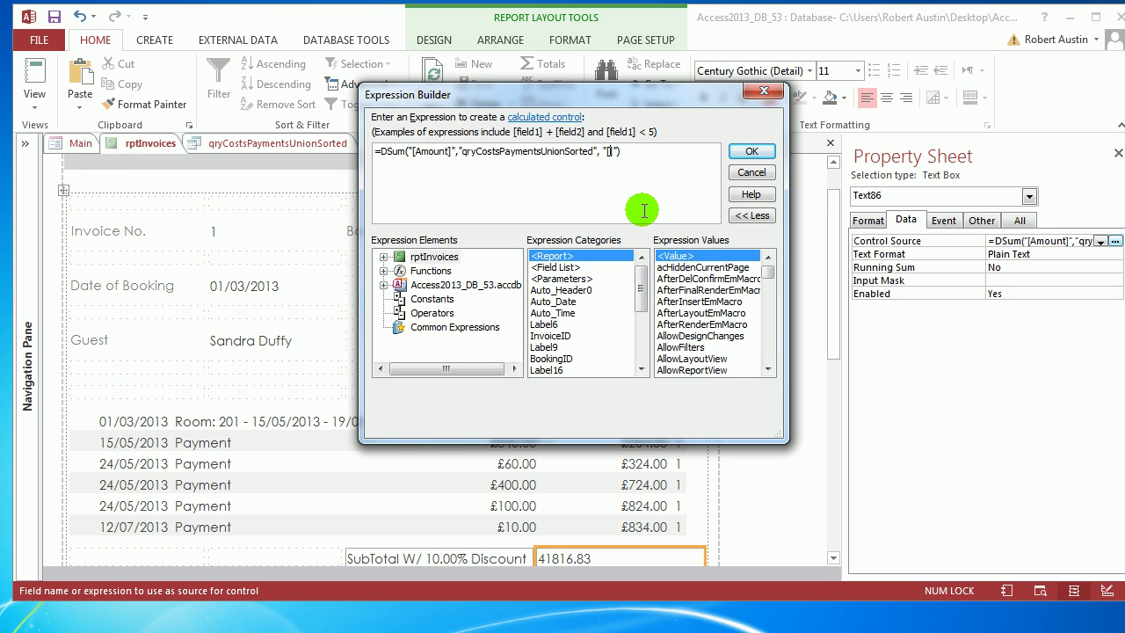
pyautogui.write('Booking')
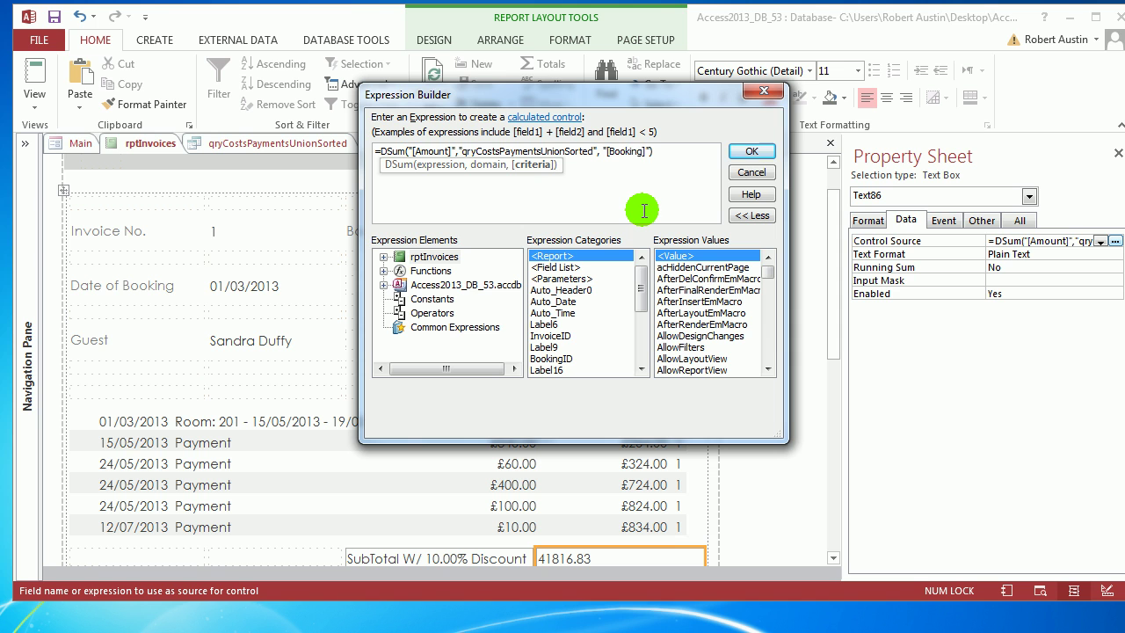
pyautogui.write('ID]=')
pyautogui.press('Right')
pyautogui.write('& b')
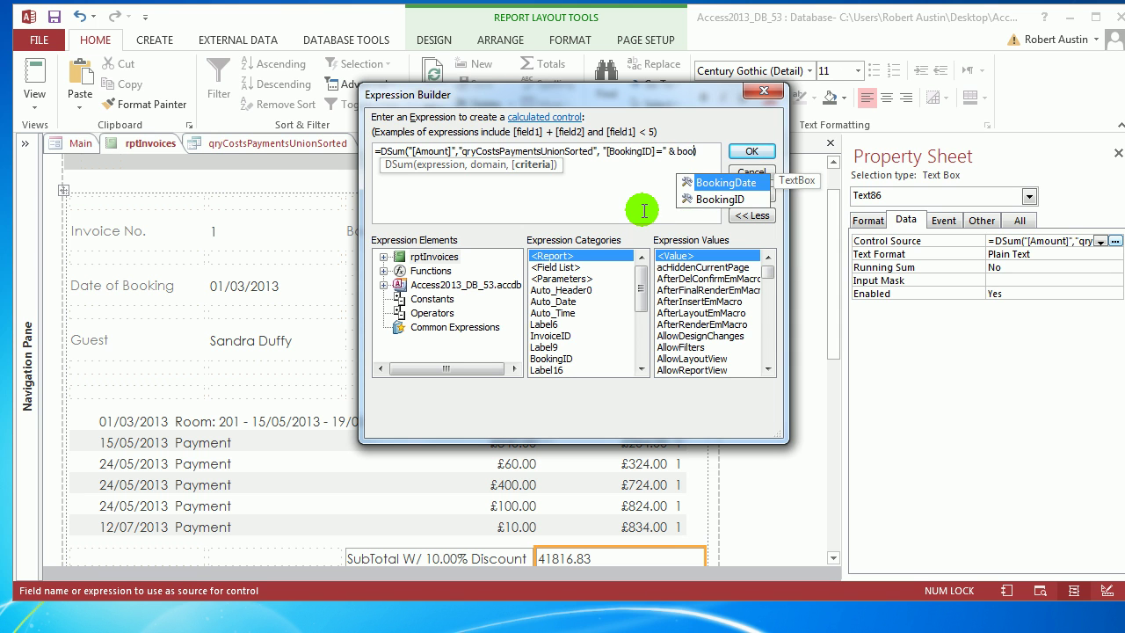
pyautogui.doubleClick(699, 198)
pyautogui.click(752, 152)
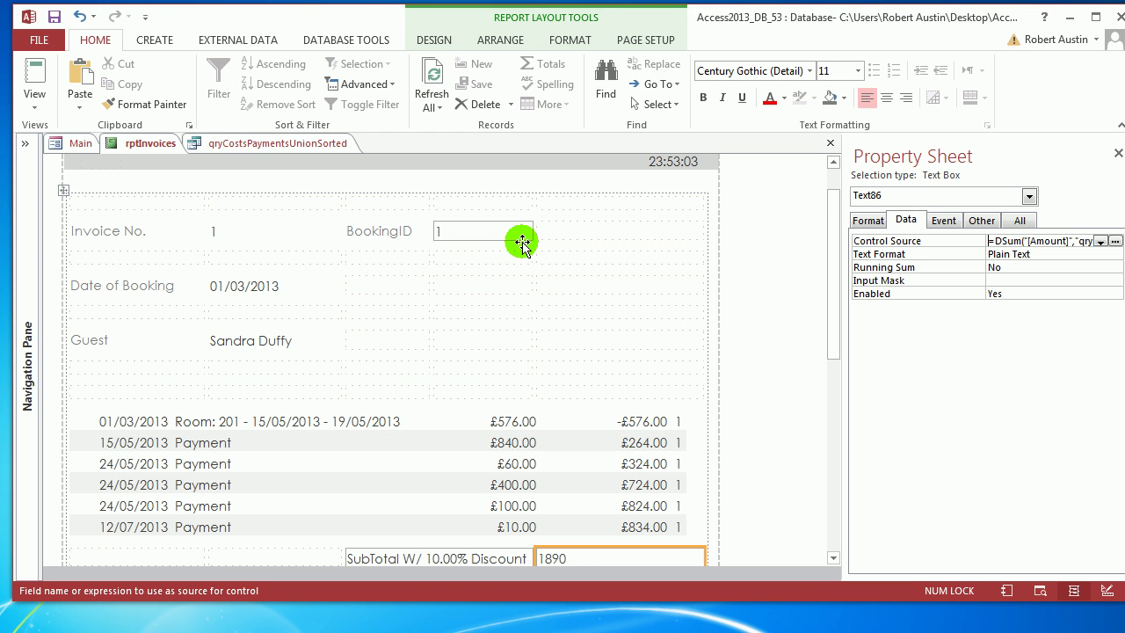
# Extend the DSum criteria with " AND [Multiplier]=-1" so the subtotal shows 480.
pyautogui.click(1114, 240)
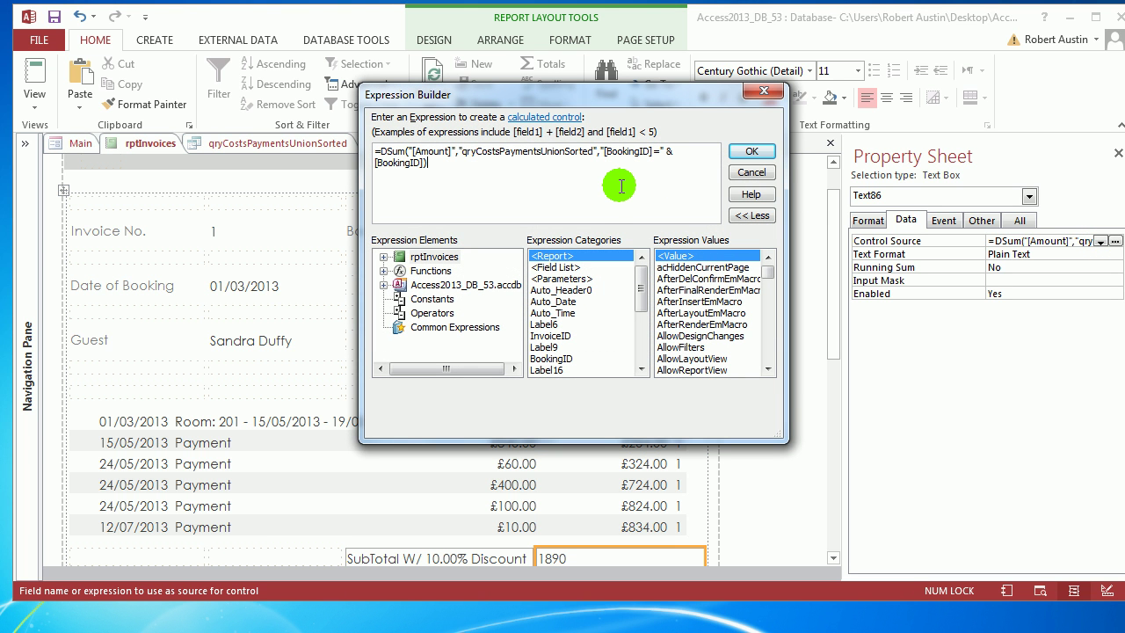
pyautogui.click(425, 165)
pyautogui.write('& " AND')
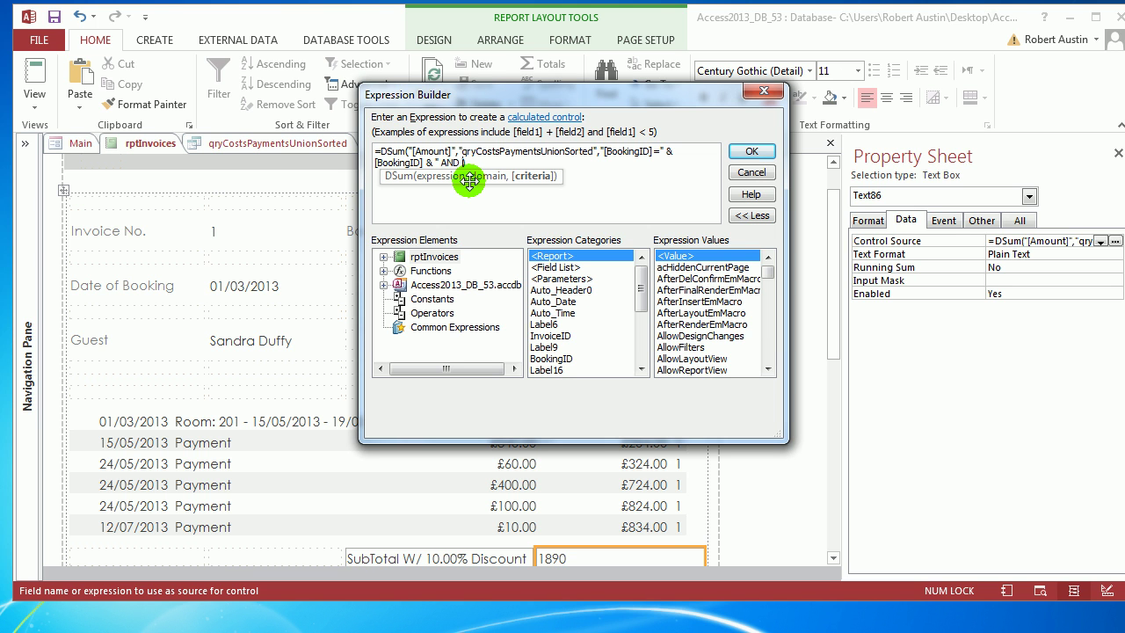
pyautogui.write(' [Mu')
pyautogui.write(' =')
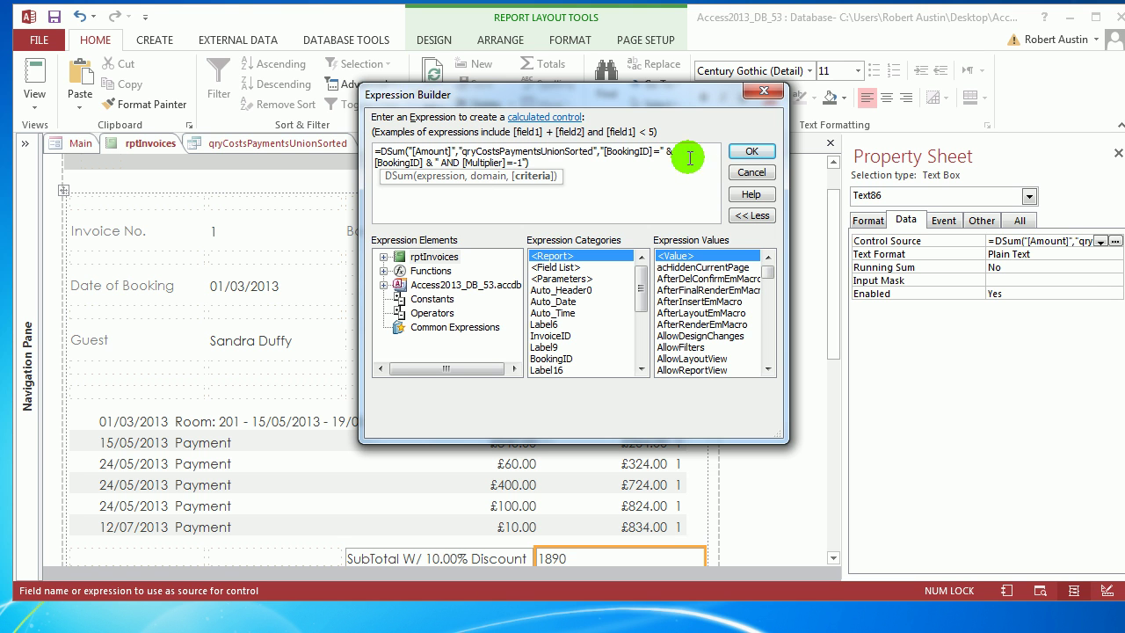
pyautogui.click(751, 151)
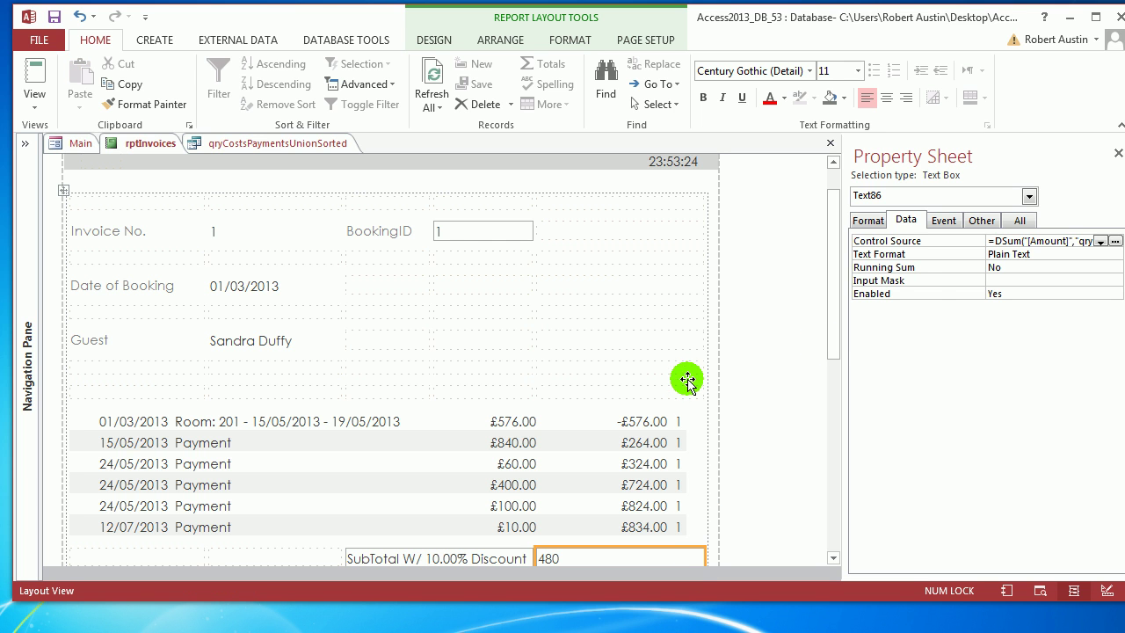
# Multiply Text86's DSum by (1-[Discount]) so the subtotal drops from 480 to 432.
pyautogui.click(1038, 241)
pyautogui.click(1115, 241)
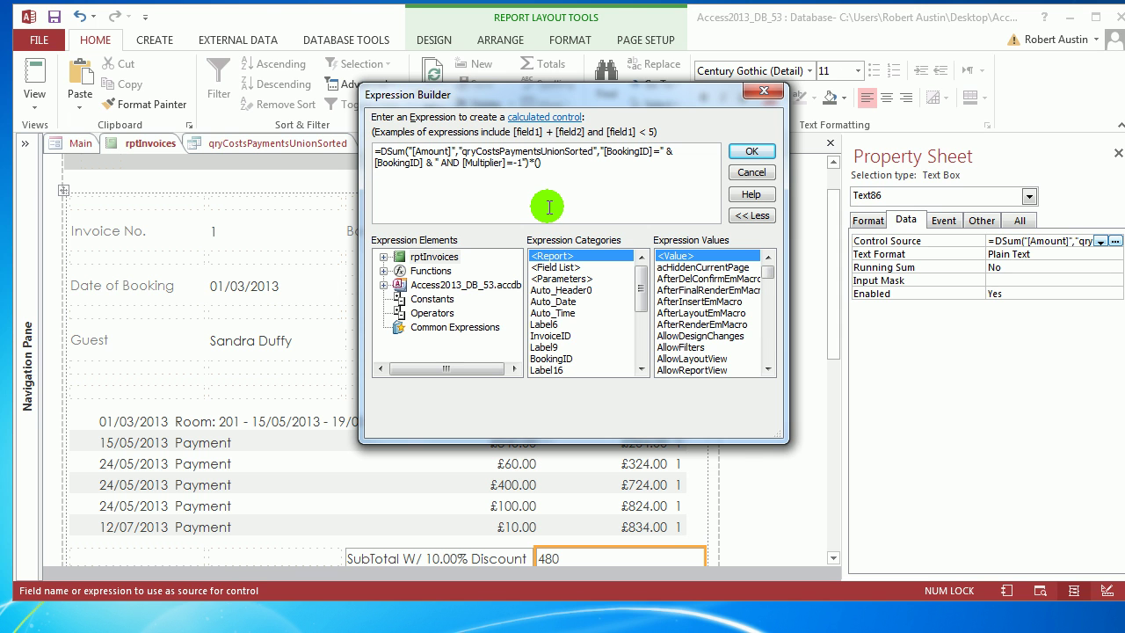
pyautogui.write('D')
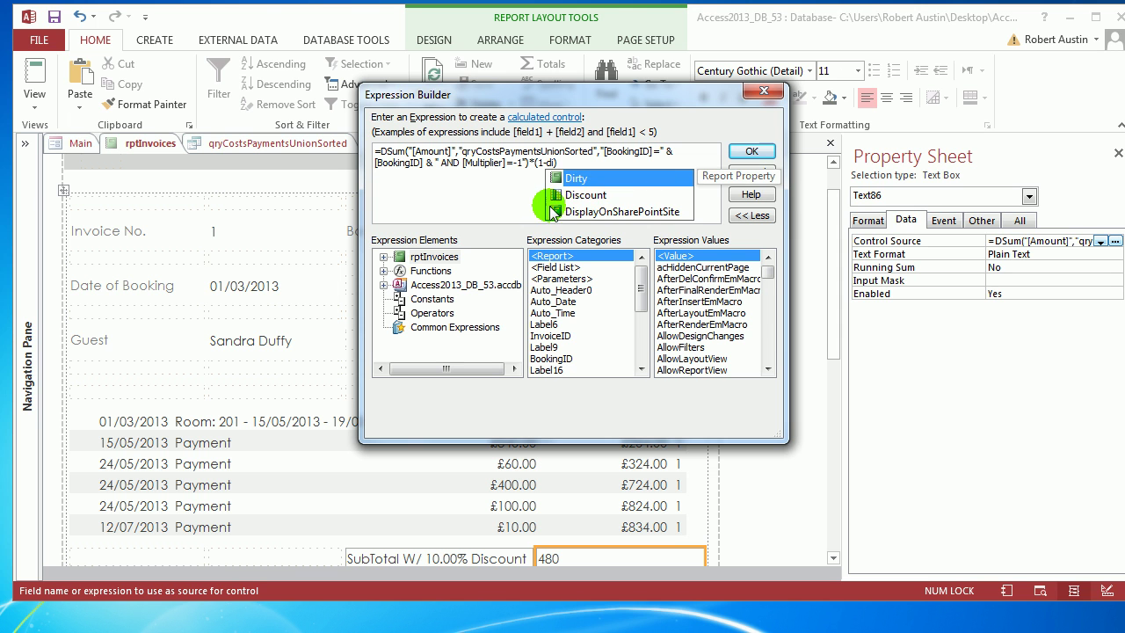
pyautogui.doubleClick(580, 192)
pyautogui.write(')')
pyautogui.click(751, 151)
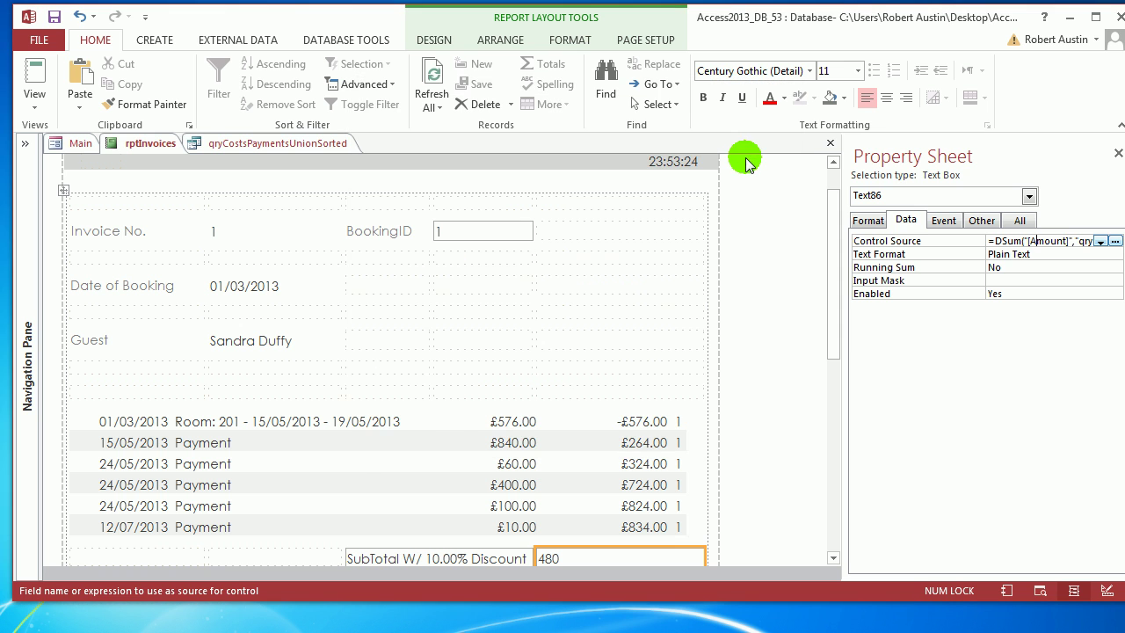
pyautogui.click(1112, 241)
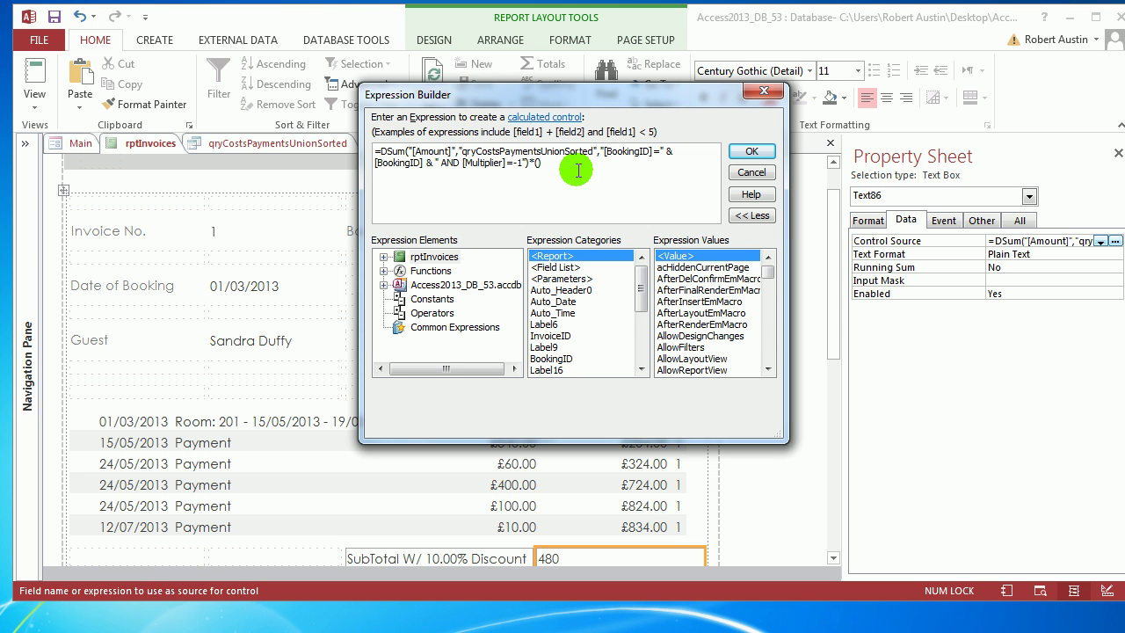
pyautogui.write('[Discount]')
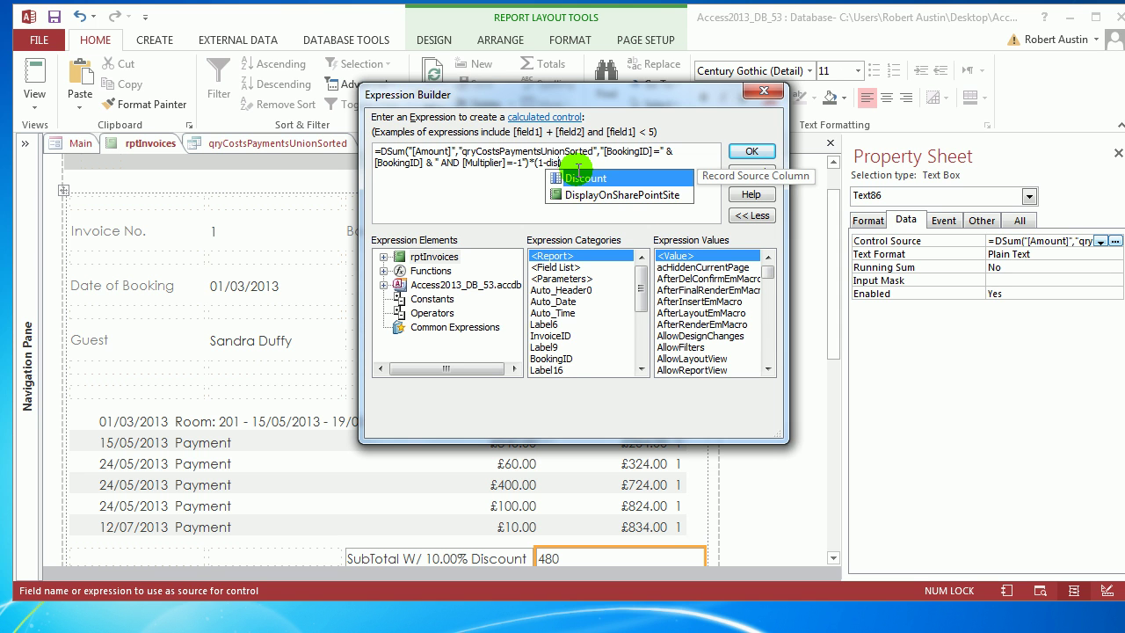
pyautogui.click(748, 153)
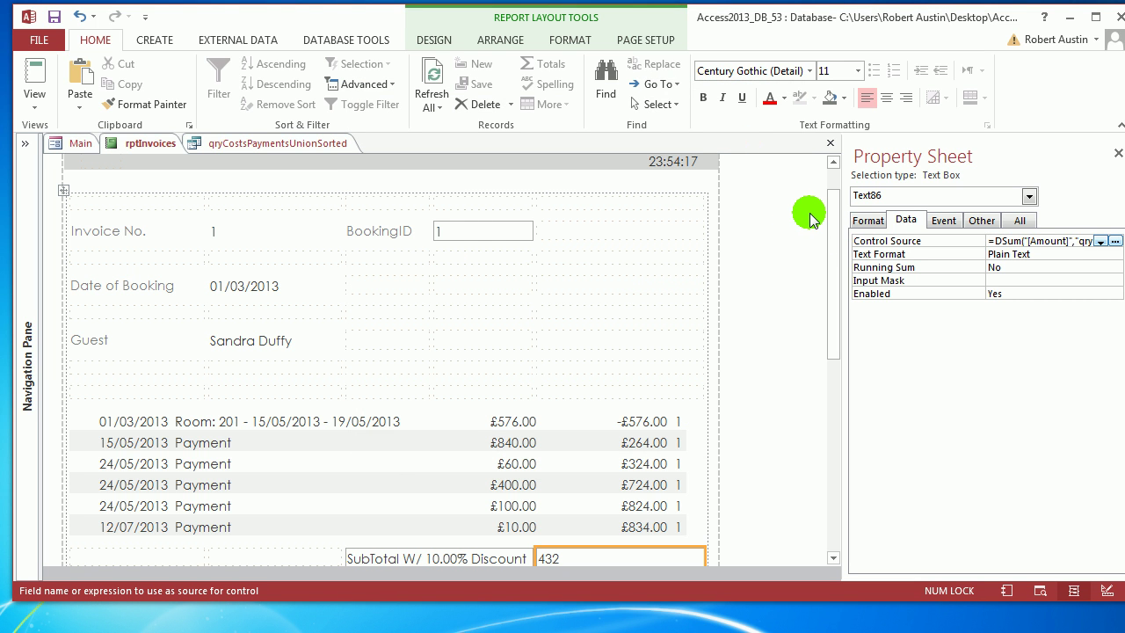
# Format the subtotal box as Currency so it shows £432.00.
pyautogui.click(868, 219)
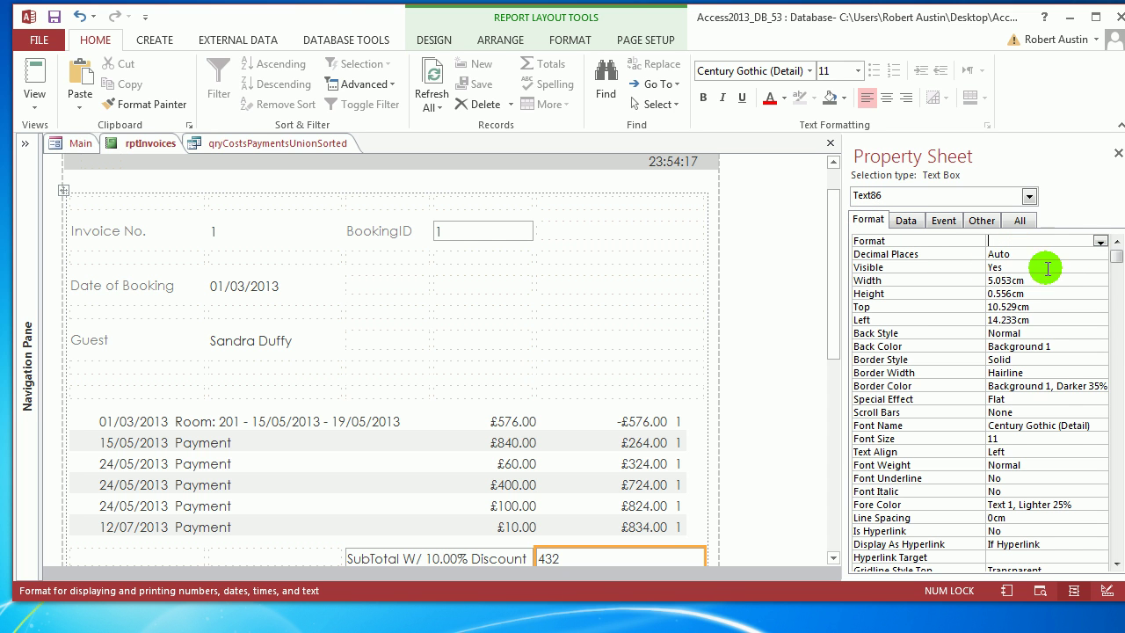
pyautogui.click(1099, 242)
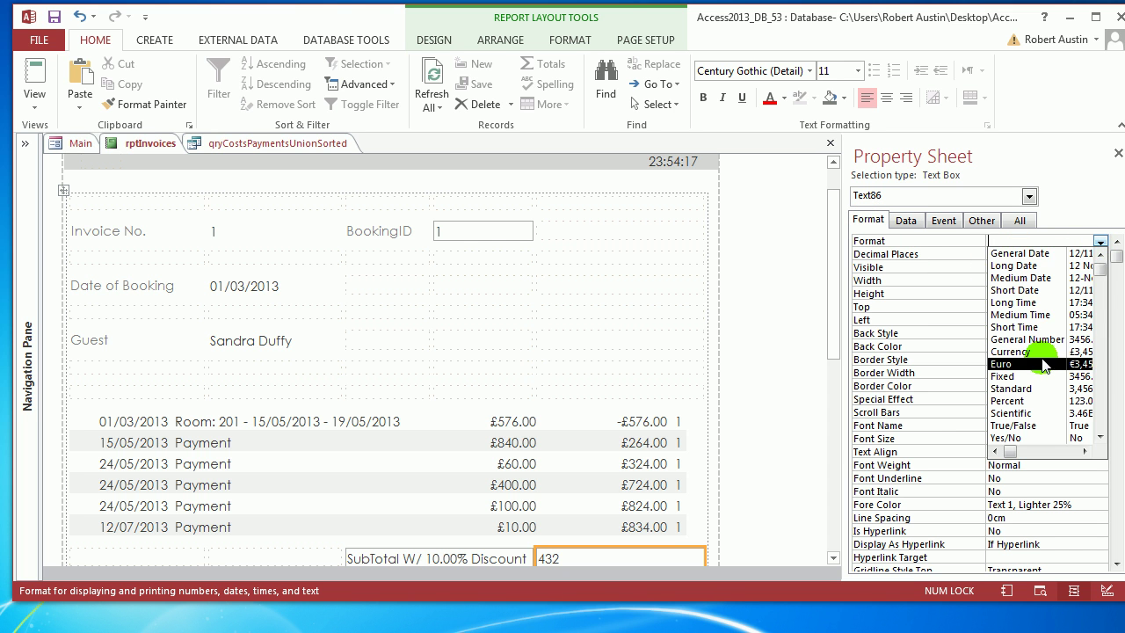
pyautogui.click(1010, 352)
pyautogui.moveTo(829, 296); pyautogui.dragTo(829, 349)
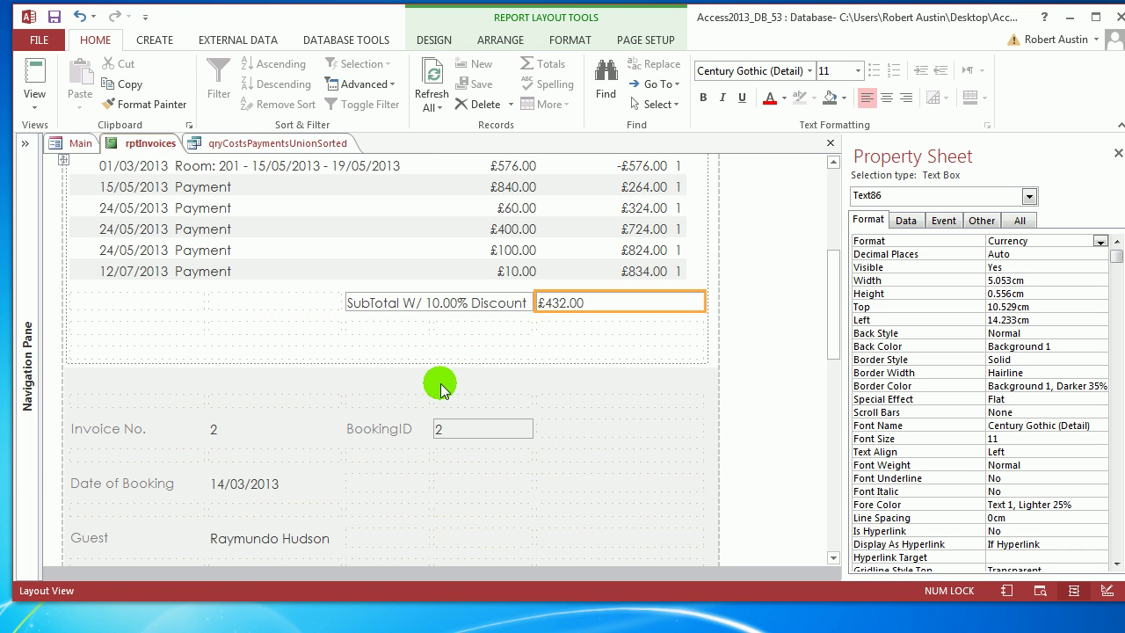
# Merge the two empty cells below the SubTotal row into one.
pyautogui.click(470, 329)
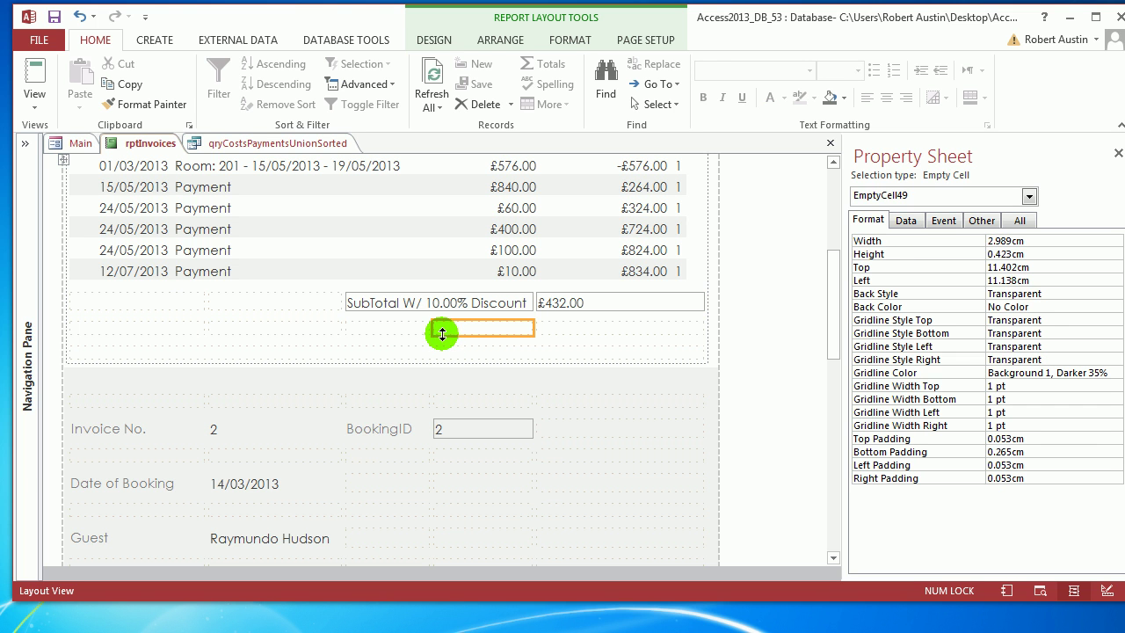
pyautogui.keyDown('shift'); pyautogui.click(428, 330); pyautogui.keyUp('shift')
pyautogui.click(500, 39)
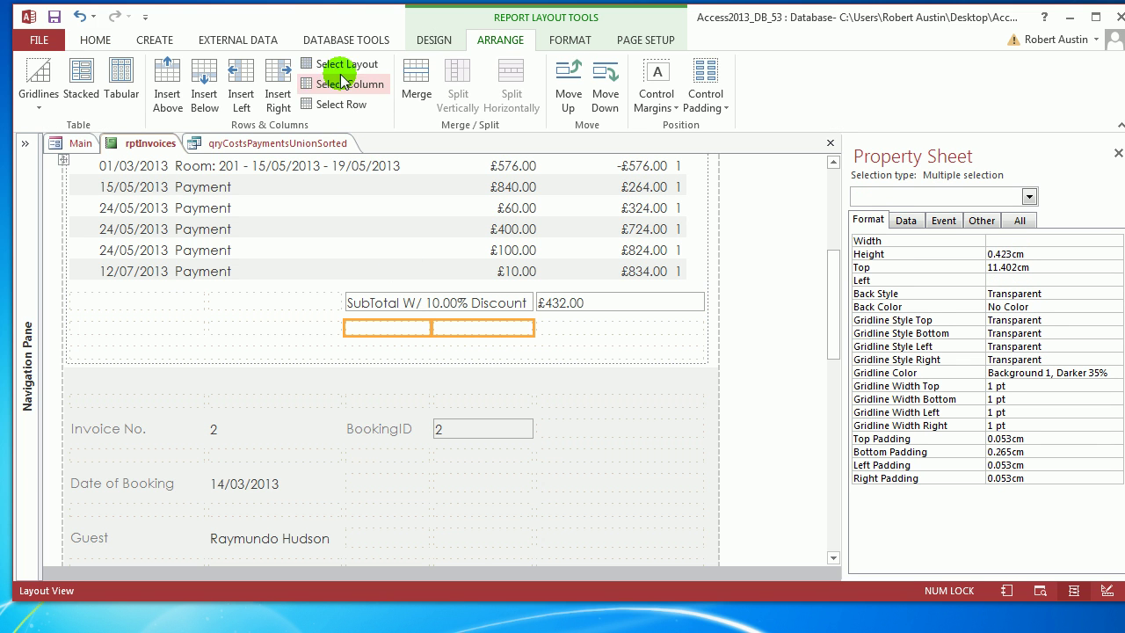
pyautogui.click(416, 79)
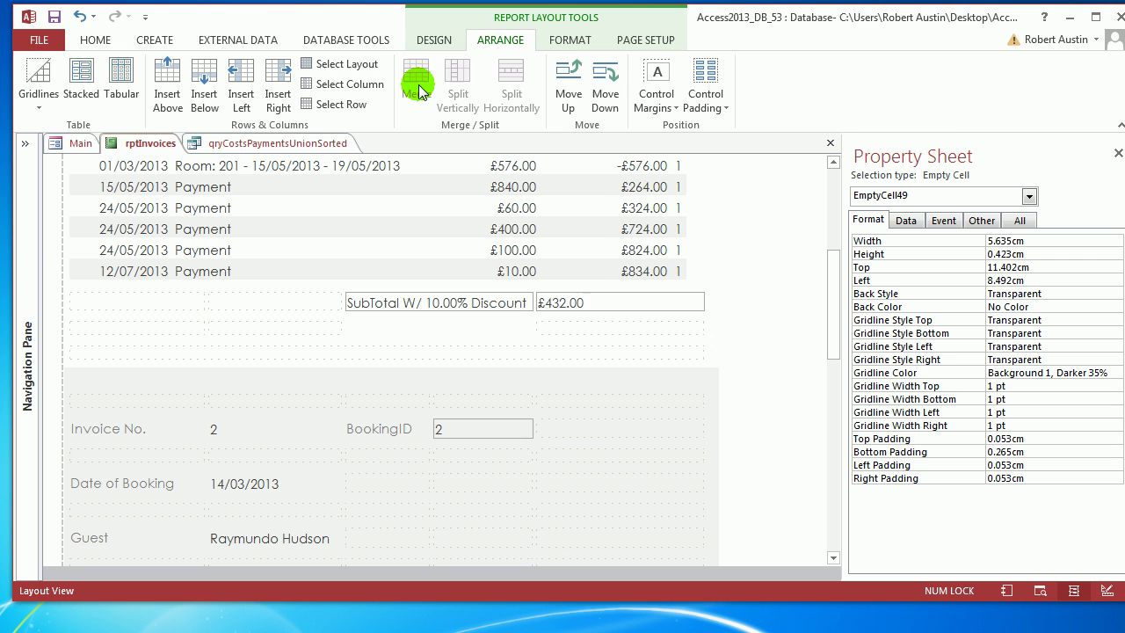
# Insert a text box into the merged cell and caption its label VAT.
pyautogui.click(434, 40)
pyautogui.click(350, 82)
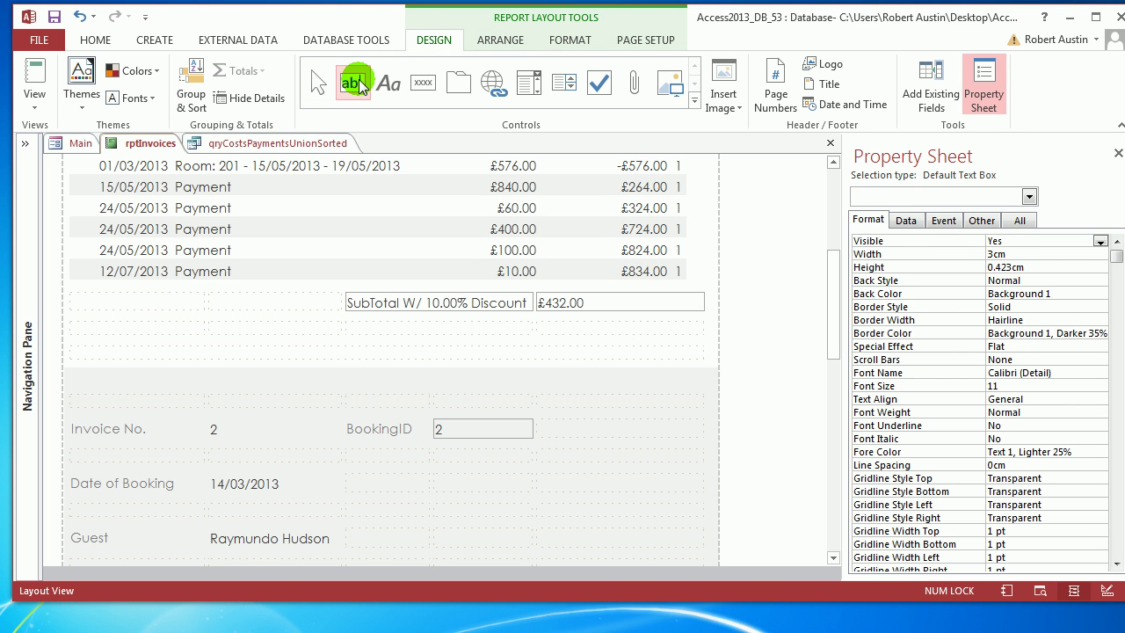
pyautogui.click(583, 330)
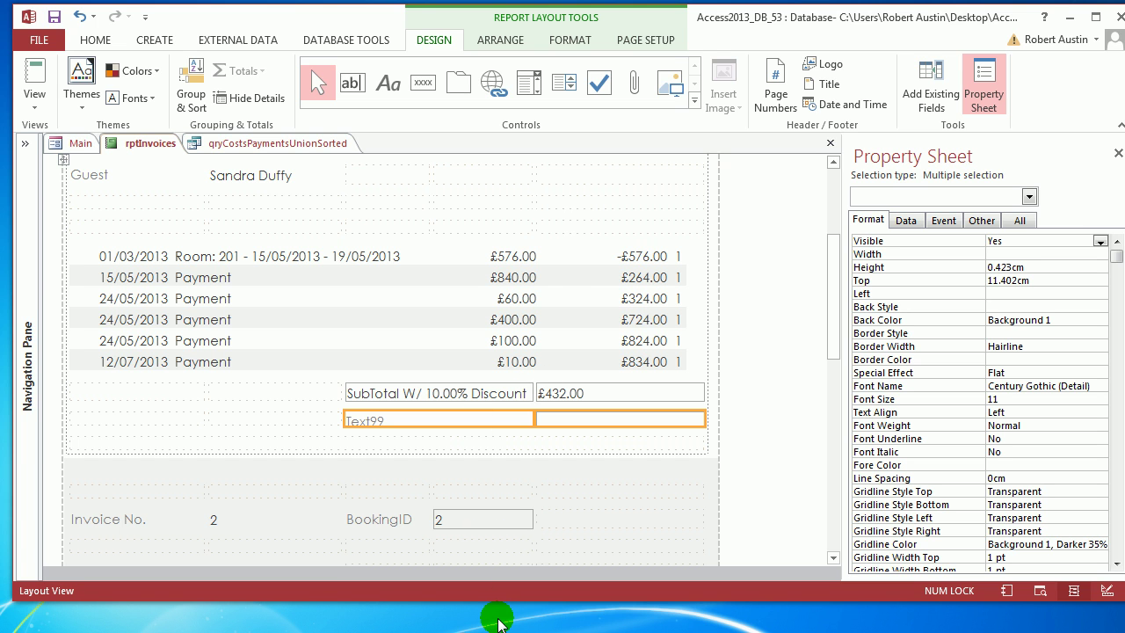
pyautogui.click(435, 423)
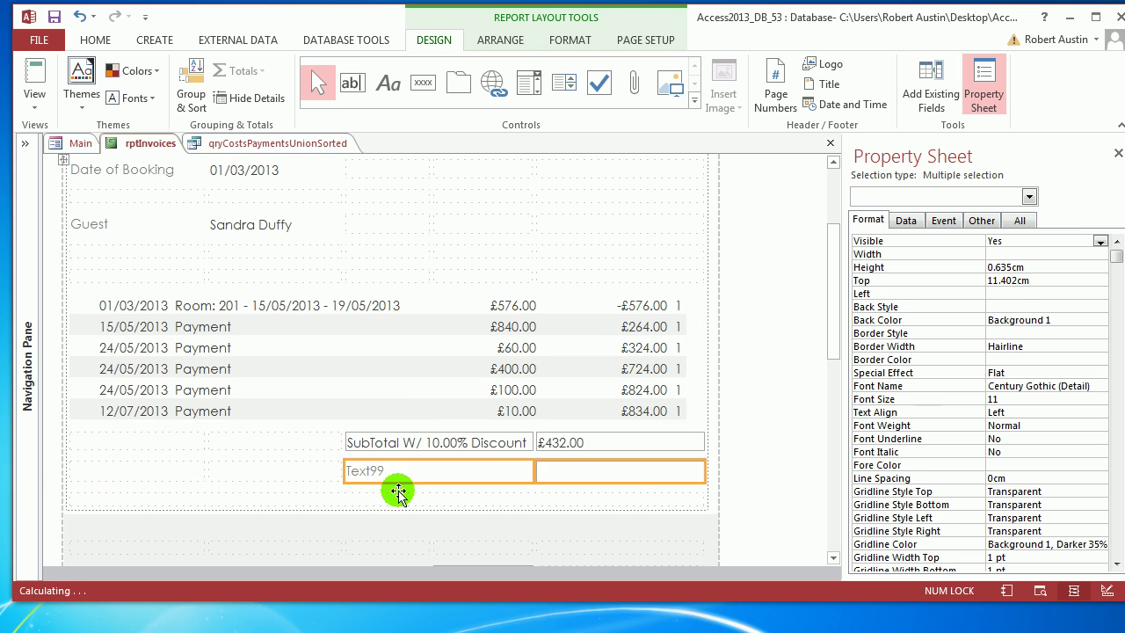
pyautogui.click(401, 475)
pyautogui.doubleClick(401, 474)
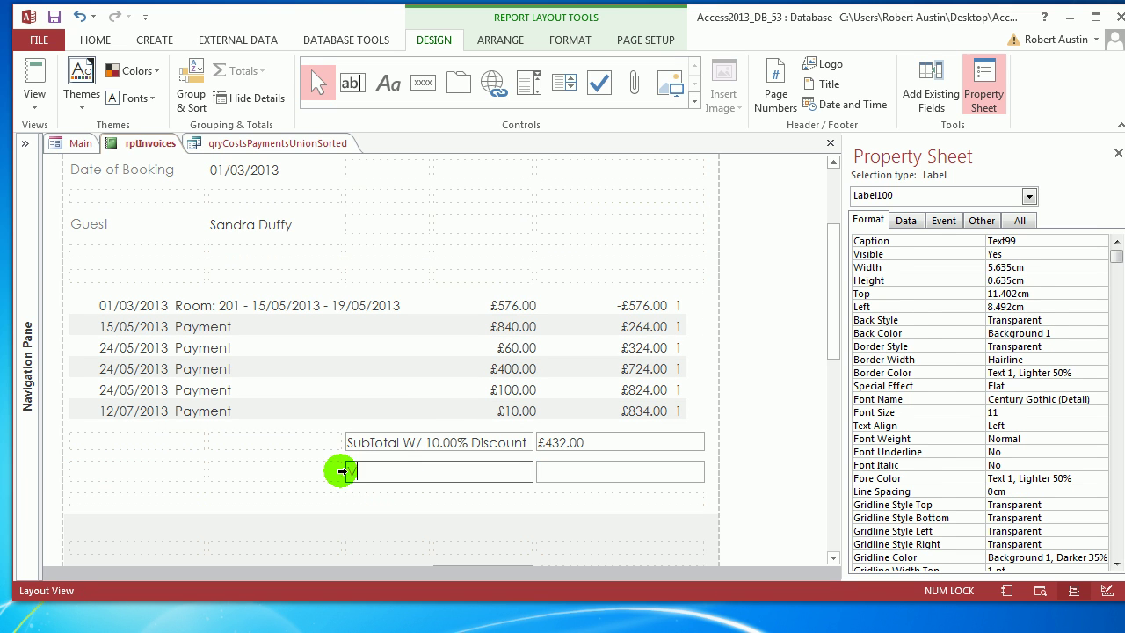
pyautogui.click(580, 472)
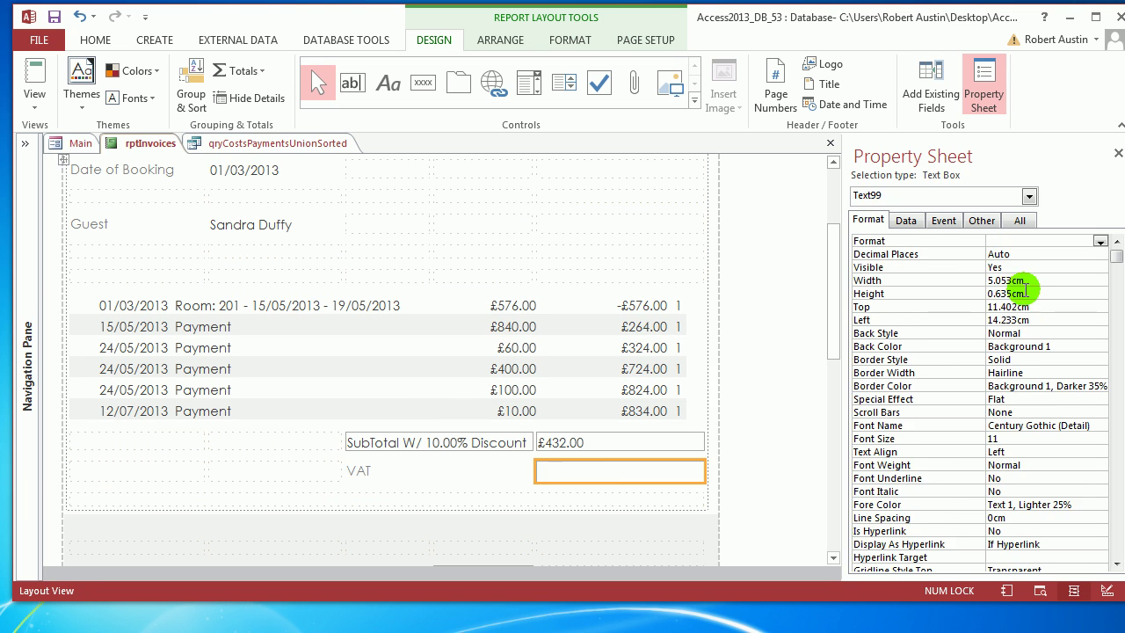
pyautogui.click(905, 220)
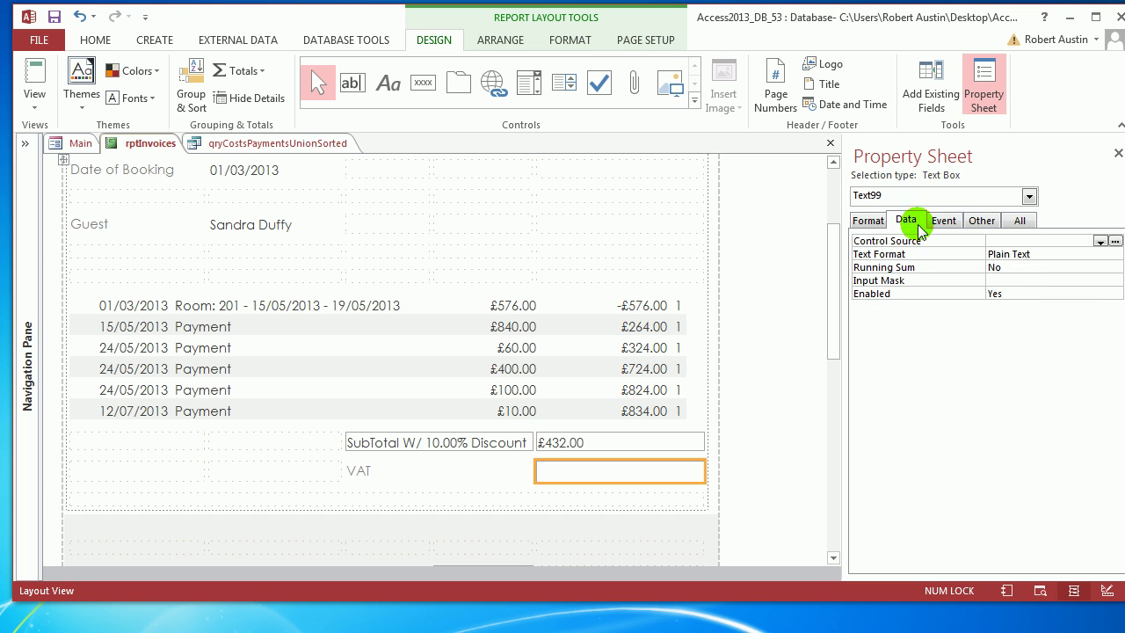
# Start a DLookUp for the VAT box, then clear it and close the builder empty.
pyautogui.click(1114, 241)
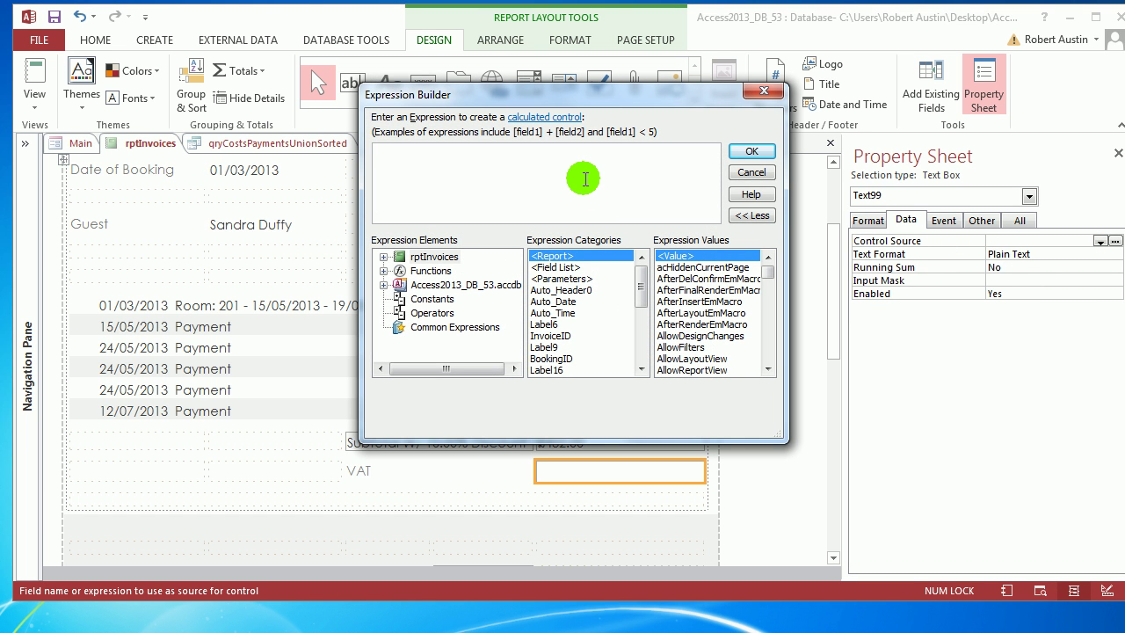
pyautogui.write('=dlookup')
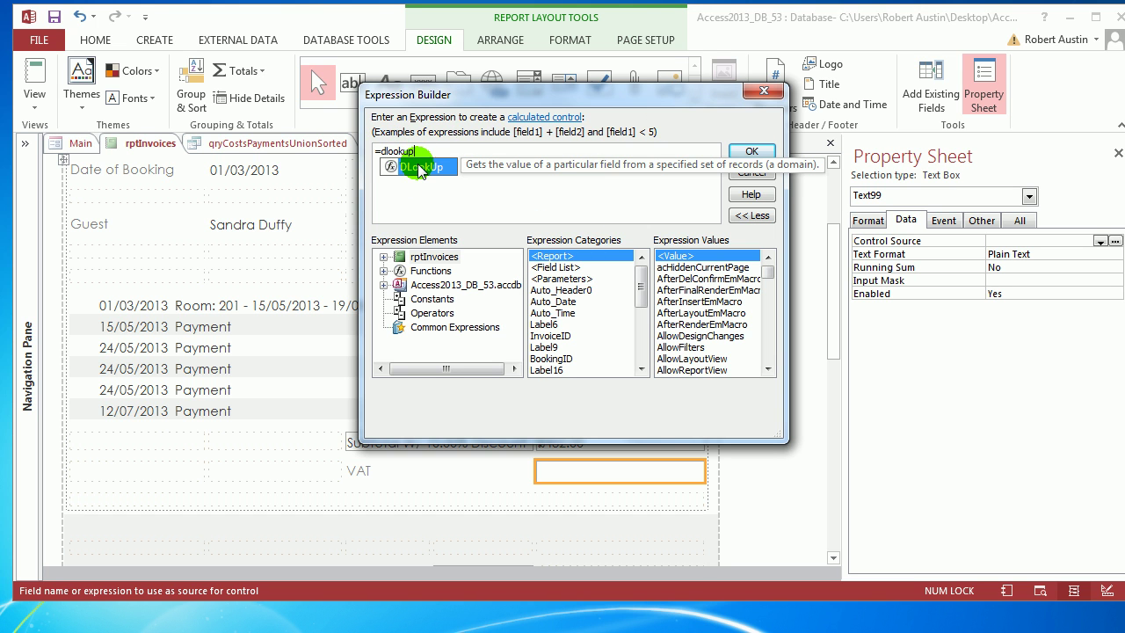
pyautogui.doubleClick(420, 166)
pyautogui.moveTo(459, 151); pyautogui.dragTo(345, 148)
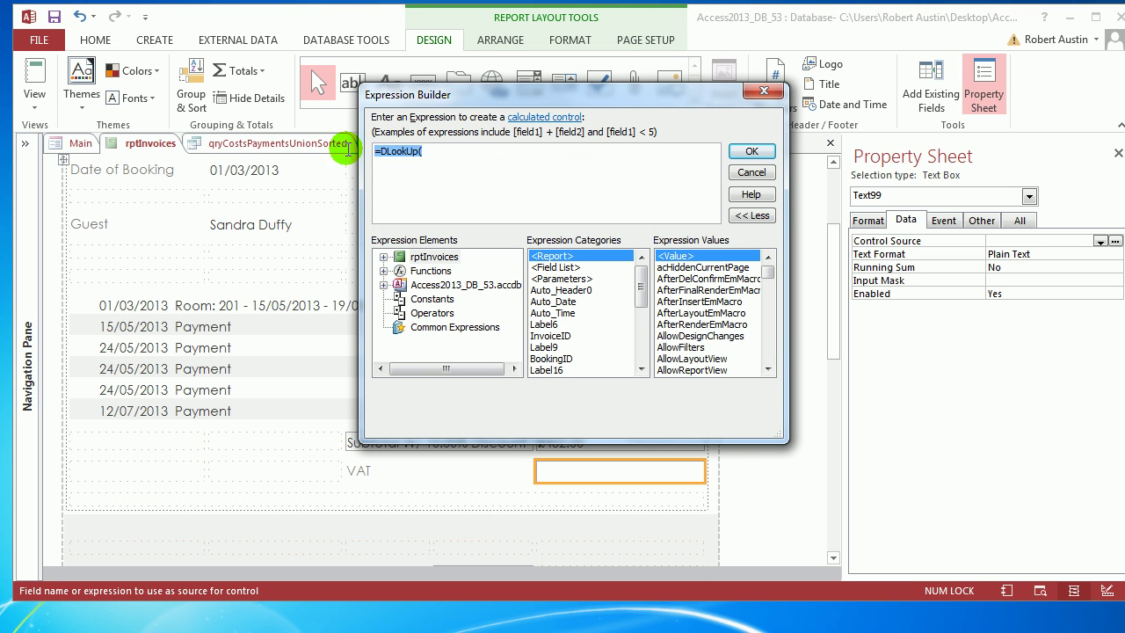
pyautogui.press('Delete')
pyautogui.click(752, 151)
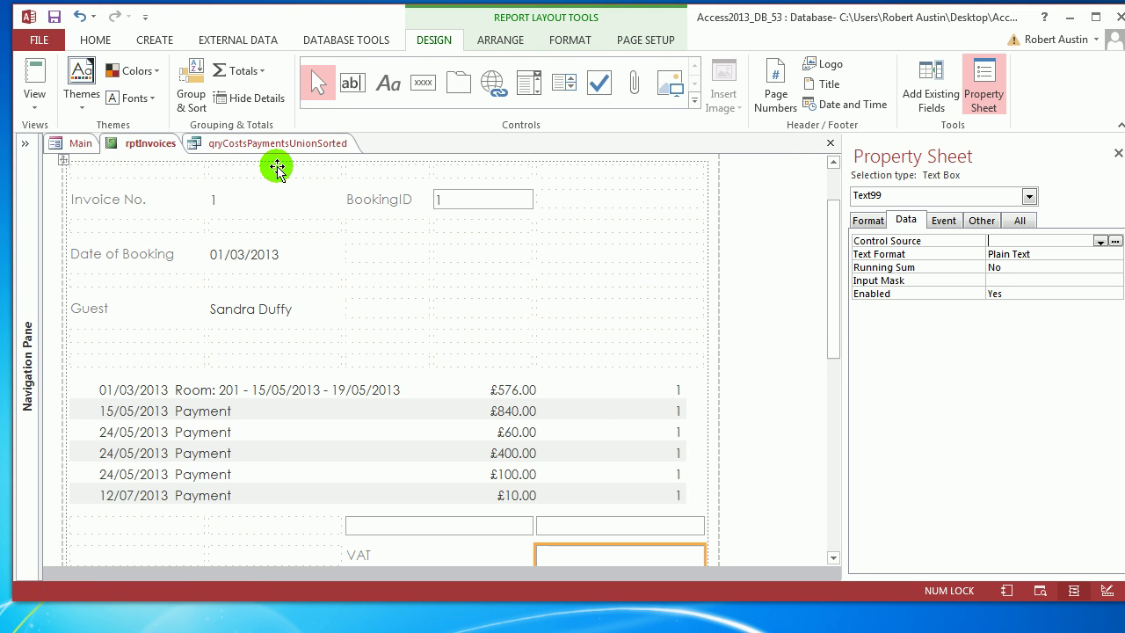
# Open tblBookings and tblInvoices to check the VAT rate of 0.2, then close both.
pyautogui.click(24, 143)
pyautogui.moveTo(245, 333); pyautogui.dragTo(244, 208)
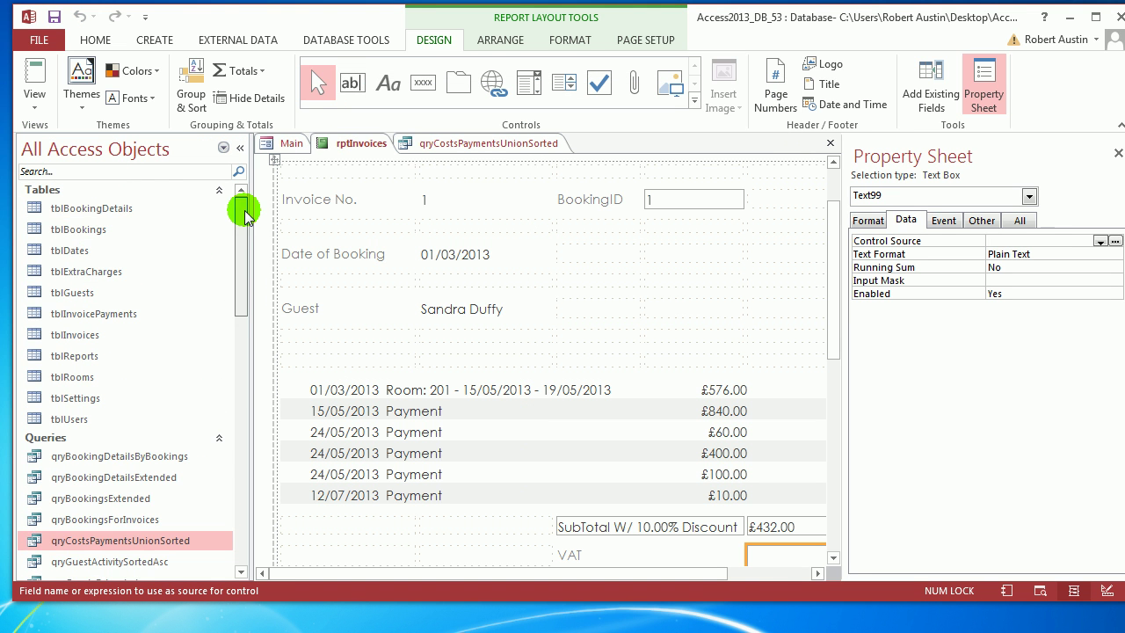
pyautogui.doubleClick(70, 226)
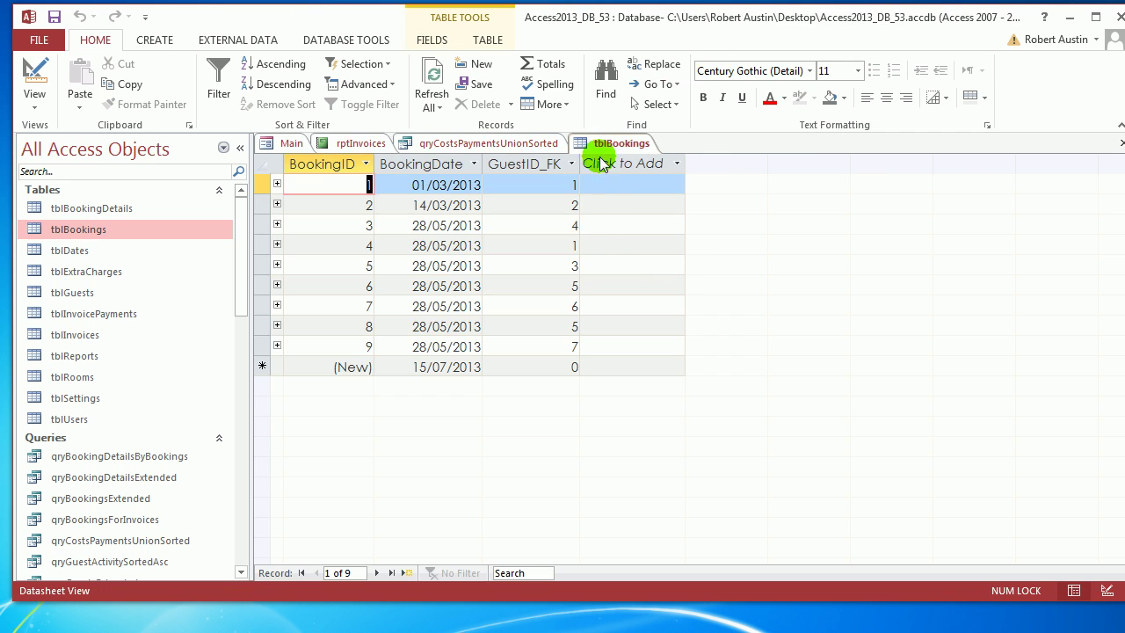
pyautogui.rightClick(616, 143)
pyautogui.click(659, 181)
pyautogui.doubleClick(78, 335)
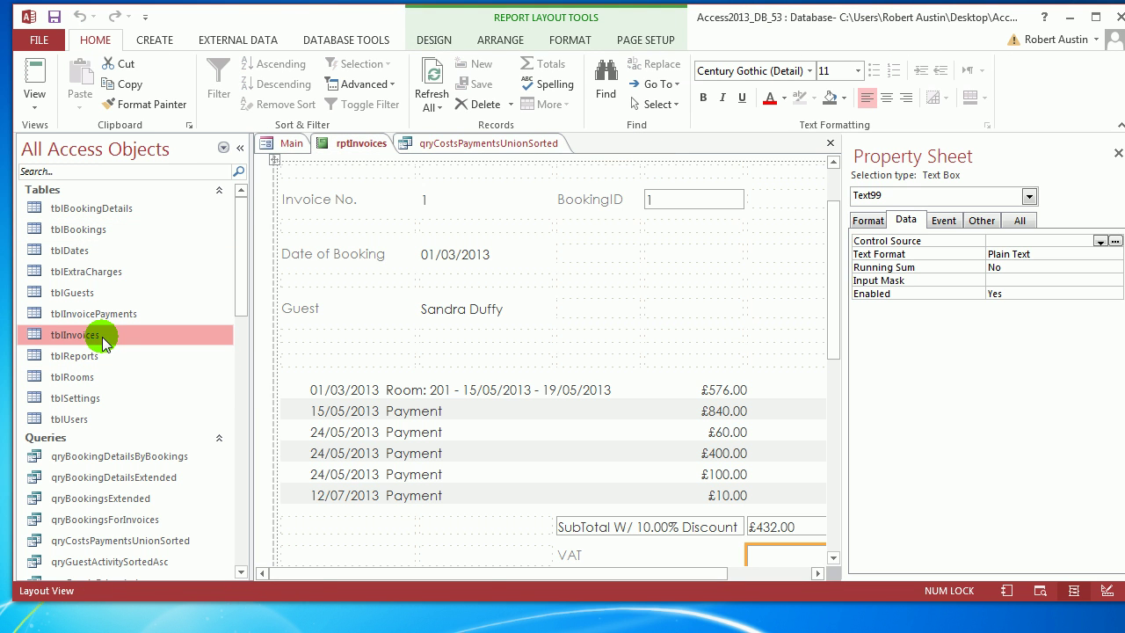
pyautogui.click(510, 164)
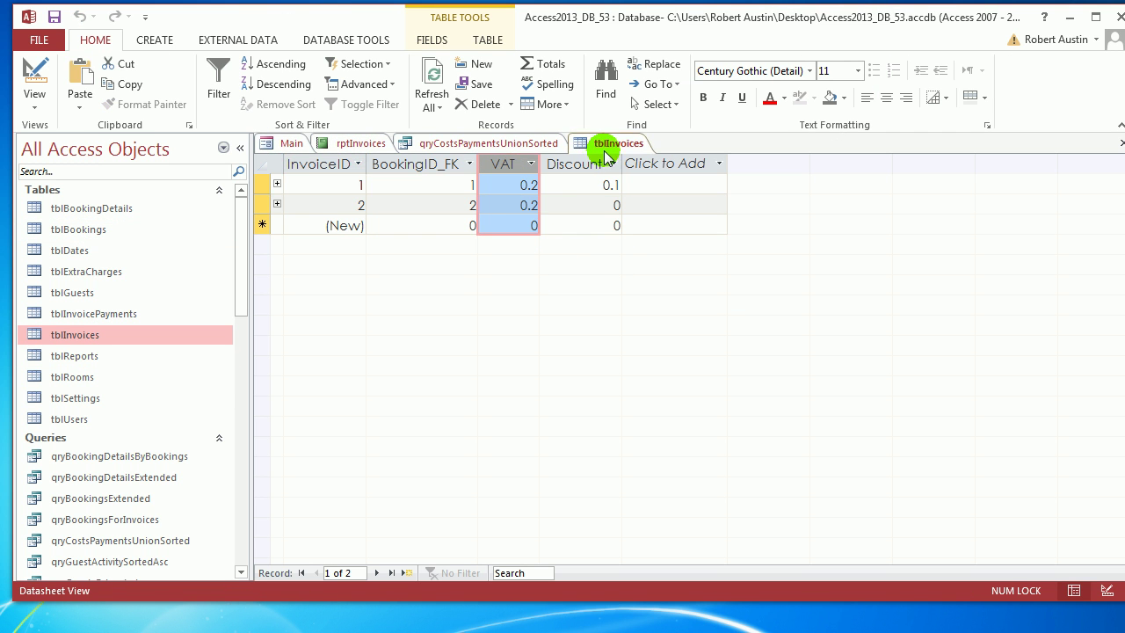
pyautogui.rightClick(610, 143)
pyautogui.click(624, 179)
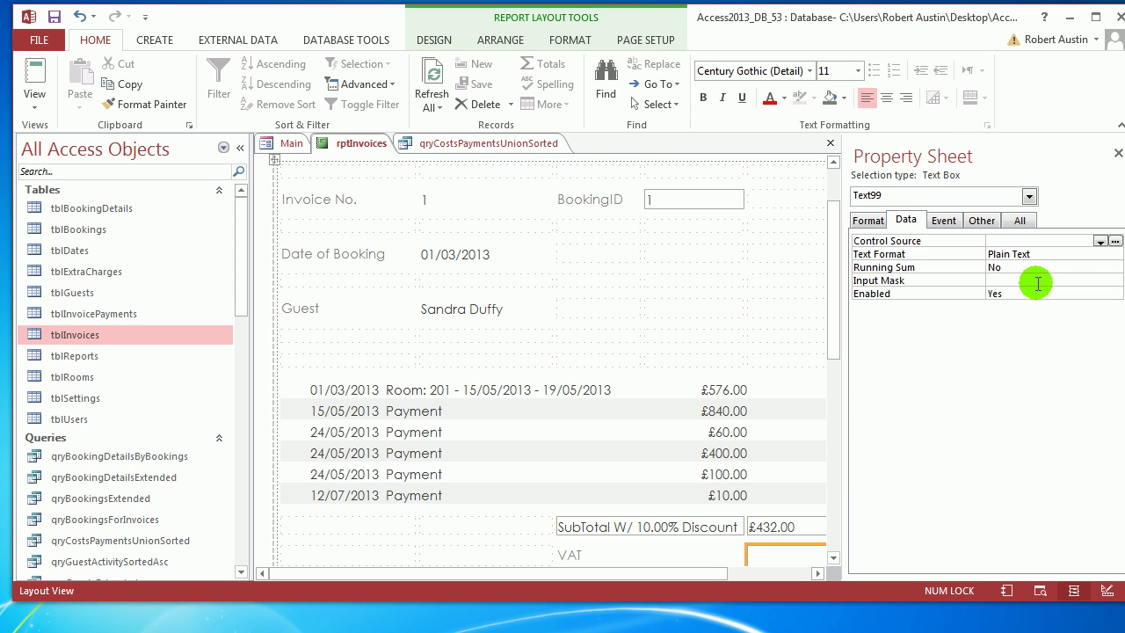
# Set the VAT box to =DLookUp("[VAT]","tblInvoices","[BookingID_FK]=" & [BookingID]).
pyautogui.click(1114, 241)
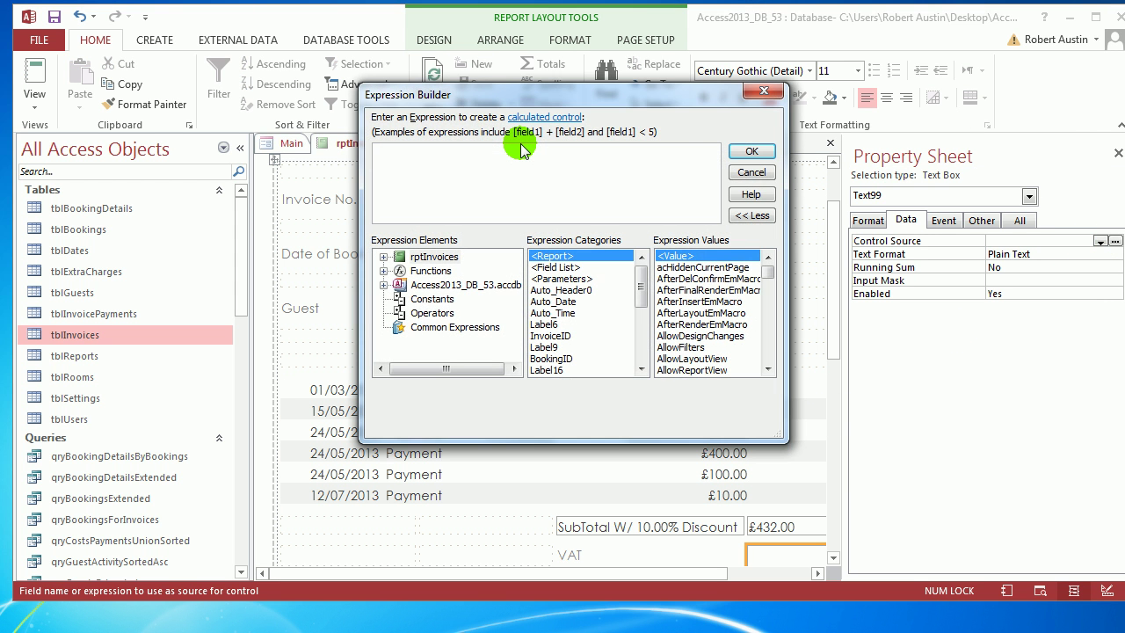
pyautogui.write('=dlookup')
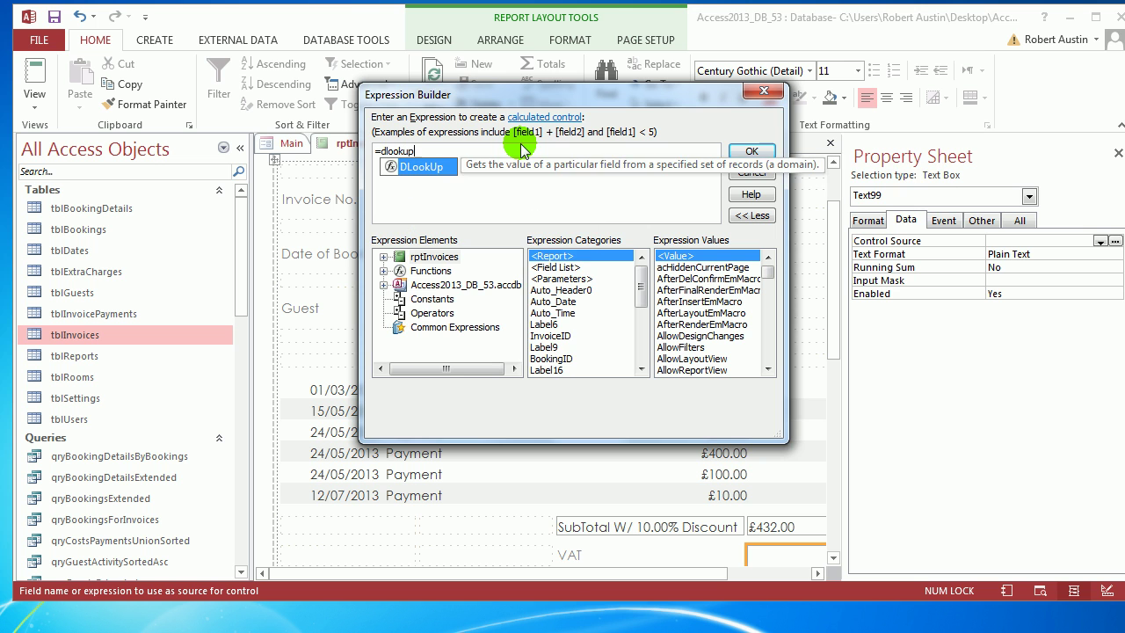
pyautogui.write('("[VA"')
pyautogui.press('Left')
pyautogui.write('[VAT]')
pyautogui.press('Right')
pyautogui.write(', ')
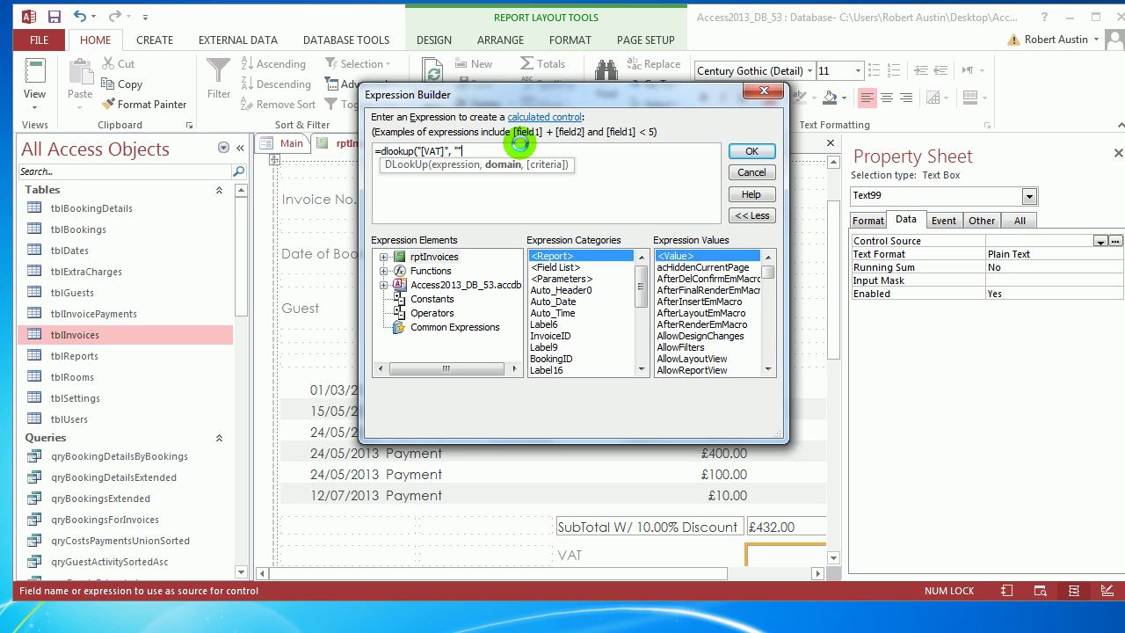
pyautogui.write('""')
pyautogui.press('Left')
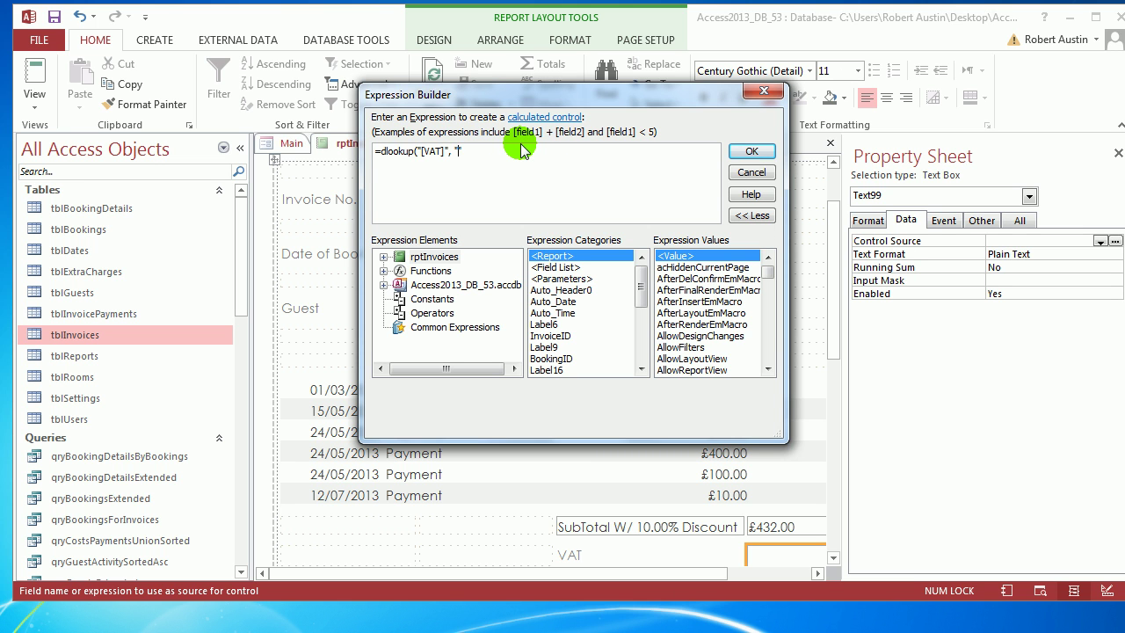
pyautogui.write('tblInvoices')
pyautogui.press('Right')
pyautogui.write(', ')
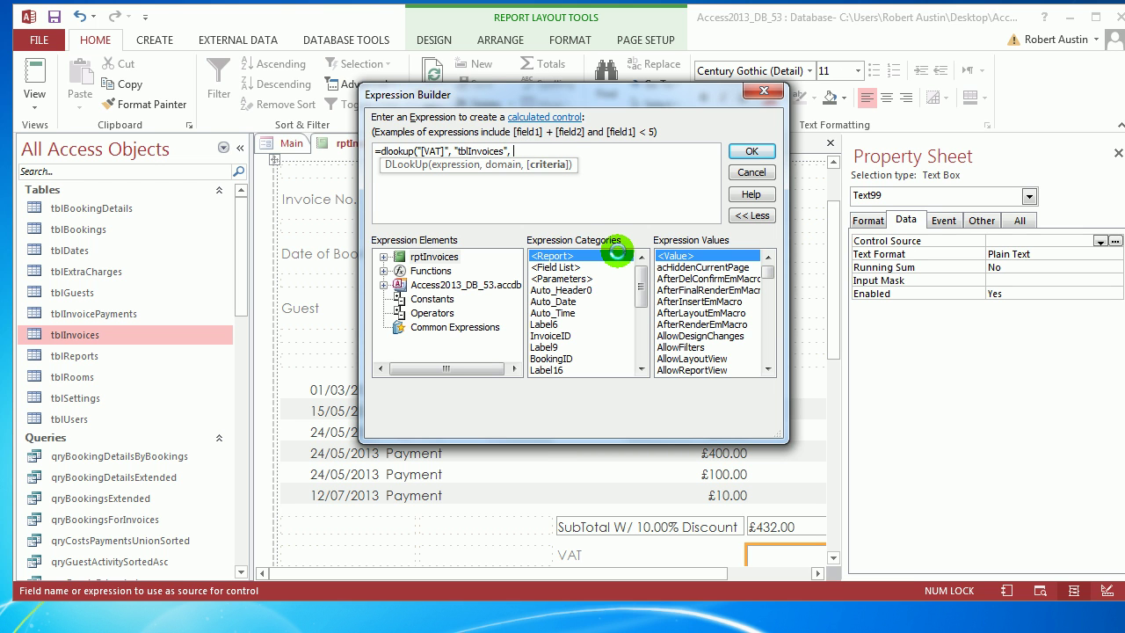
pyautogui.write('[Bo')
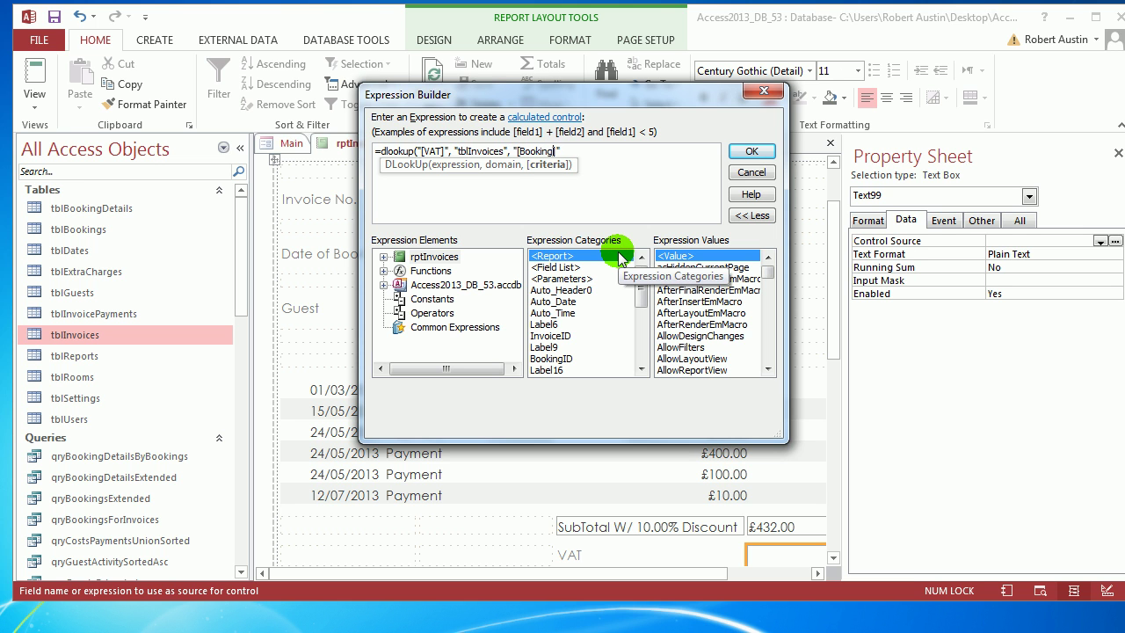
pyautogui.write('okingID_FK] =')
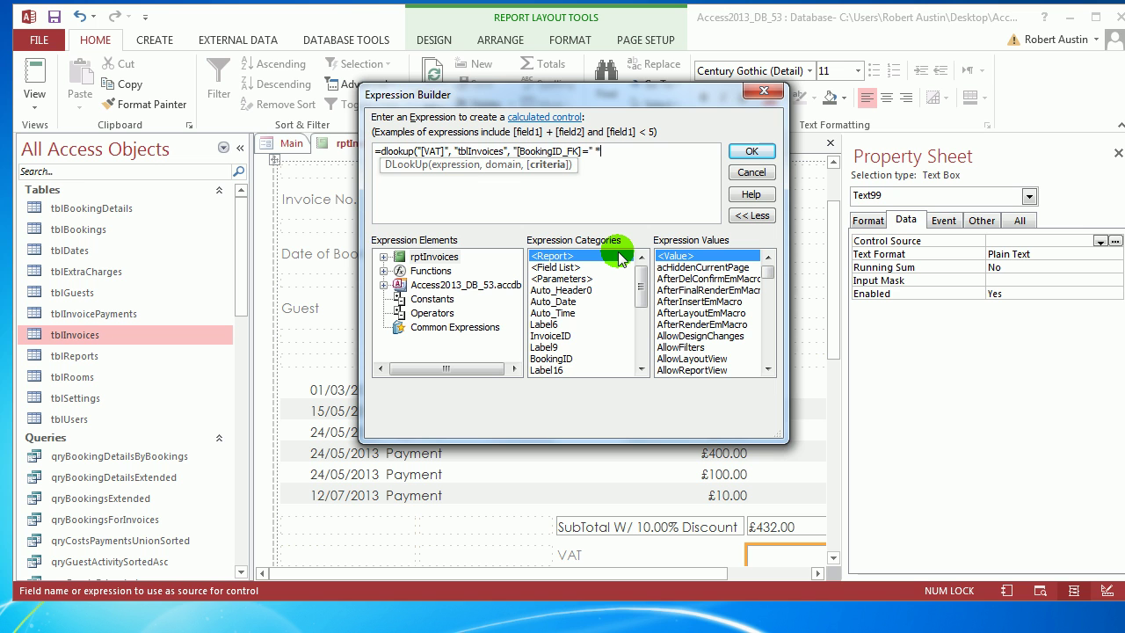
pyautogui.write(' & boo')
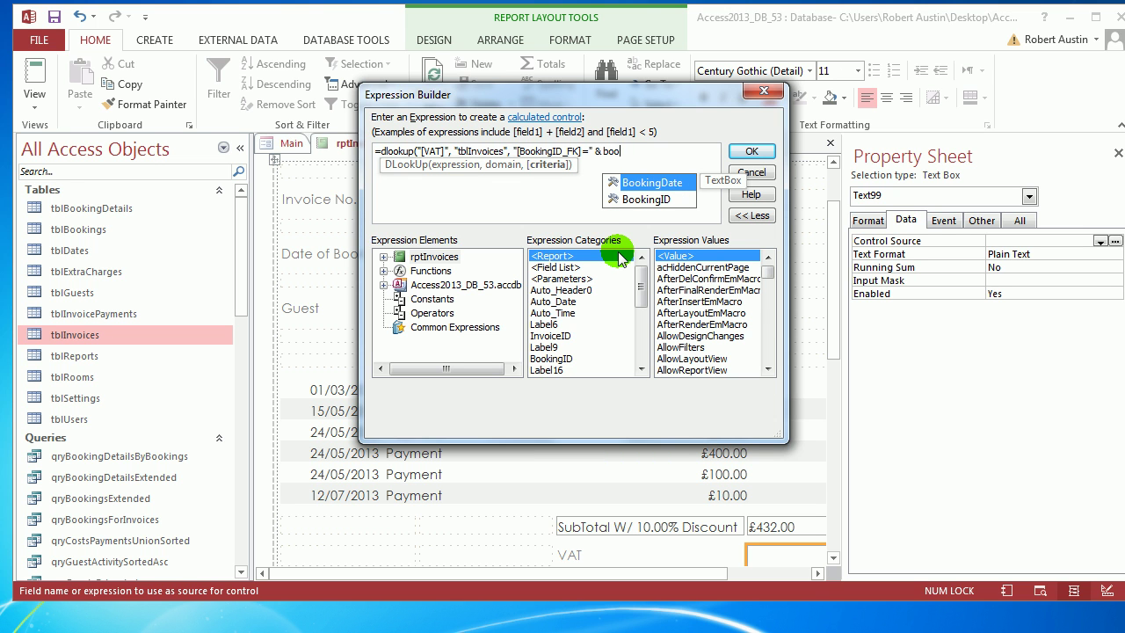
pyautogui.doubleClick(646, 200)
pyautogui.write(')')
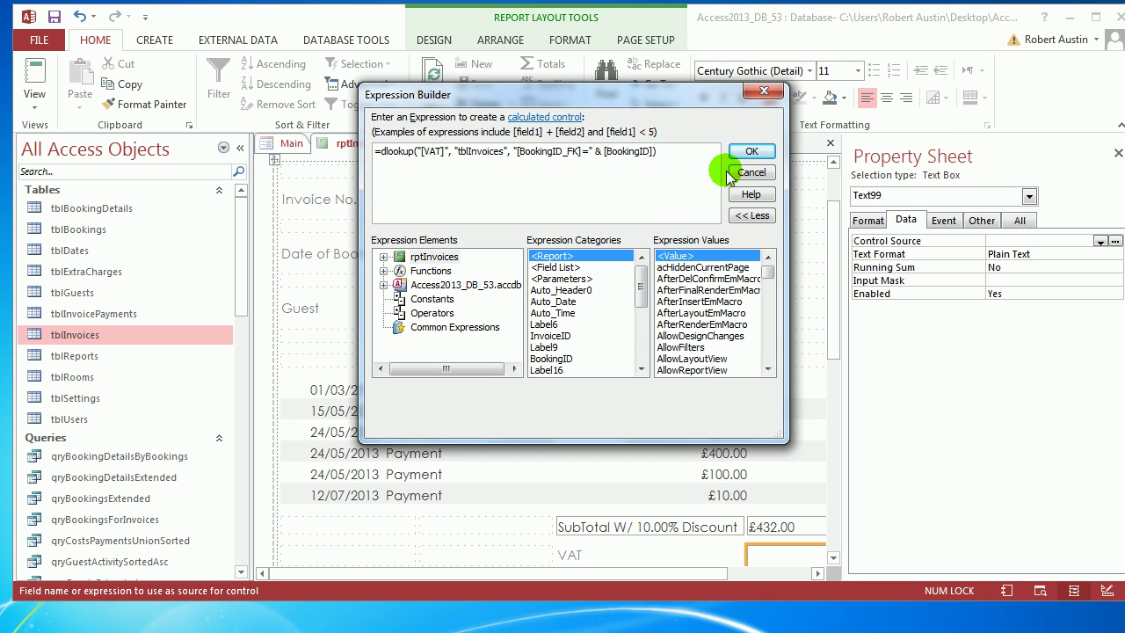
pyautogui.click(751, 151)
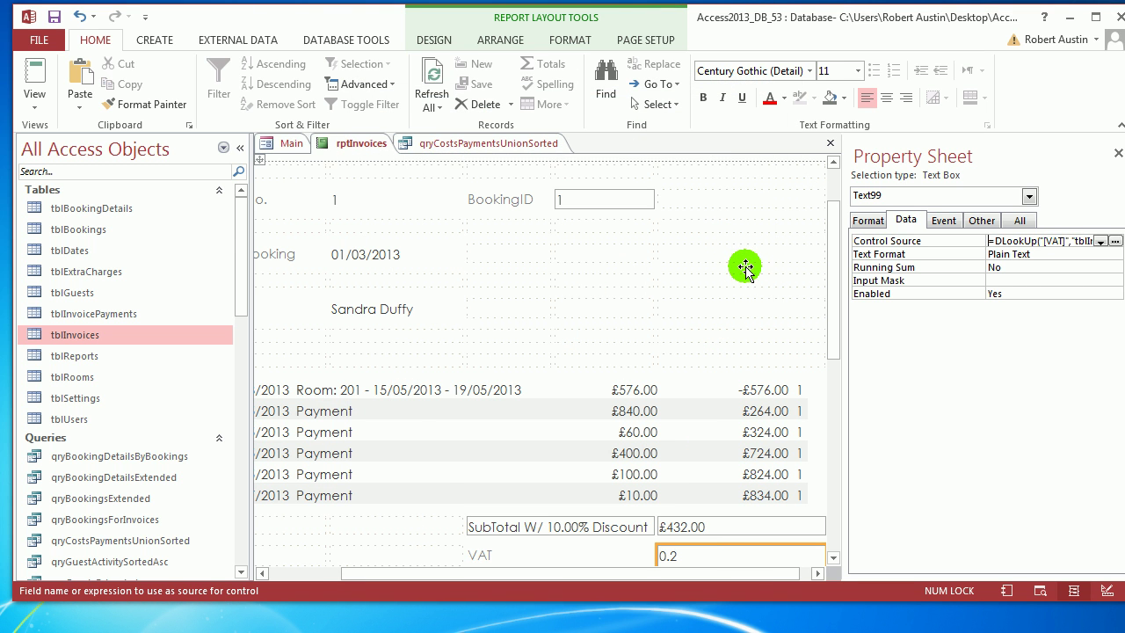
# Format the VAT box as Percent so it shows 20.00%.
pyautogui.click(240, 148)
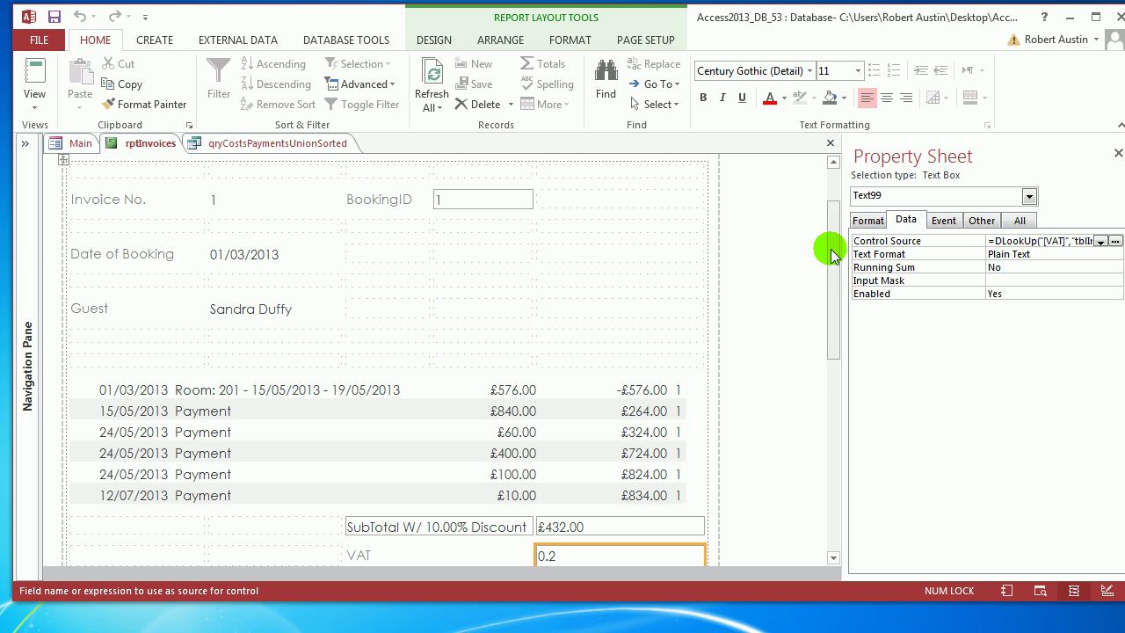
pyautogui.moveTo(833, 253); pyautogui.dragTo(836, 326)
pyautogui.click(868, 220)
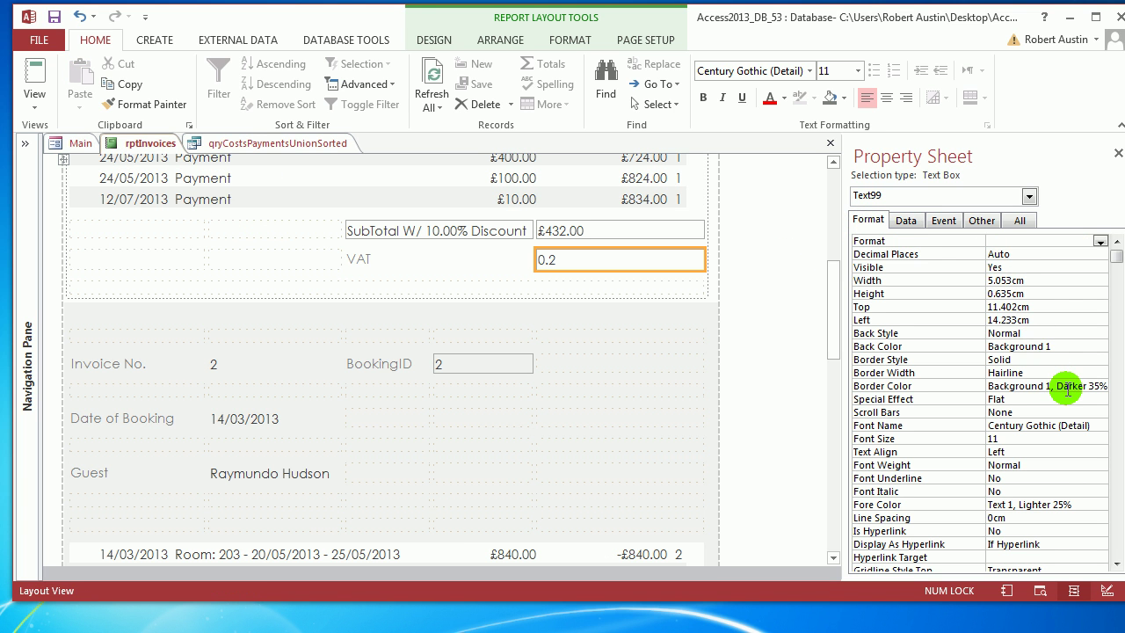
pyautogui.click(1099, 240)
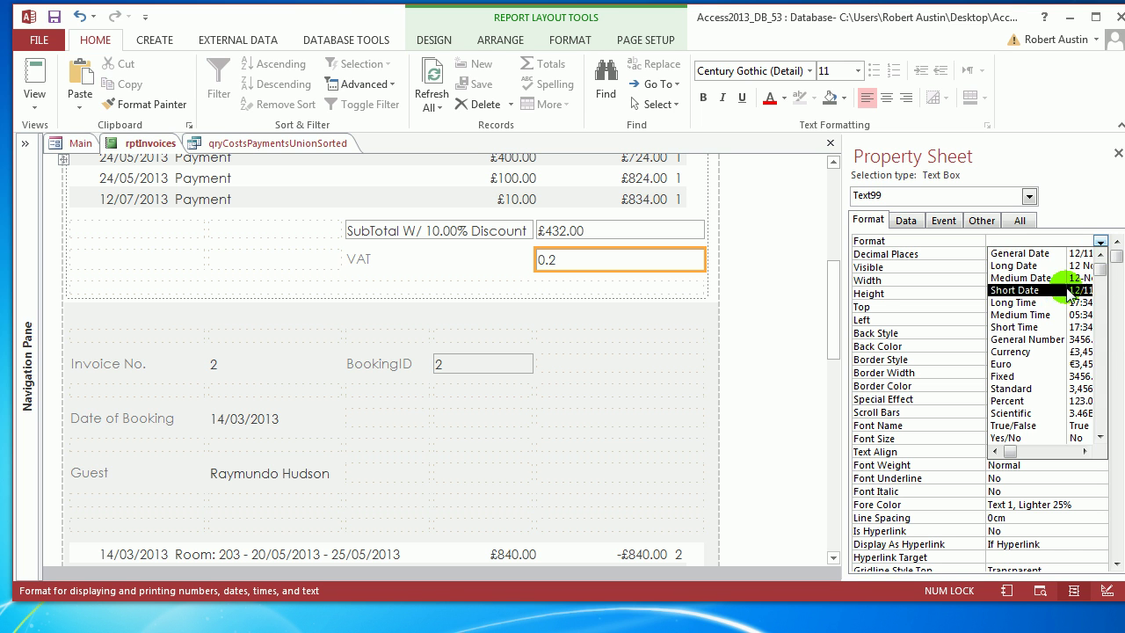
pyautogui.click(1019, 401)
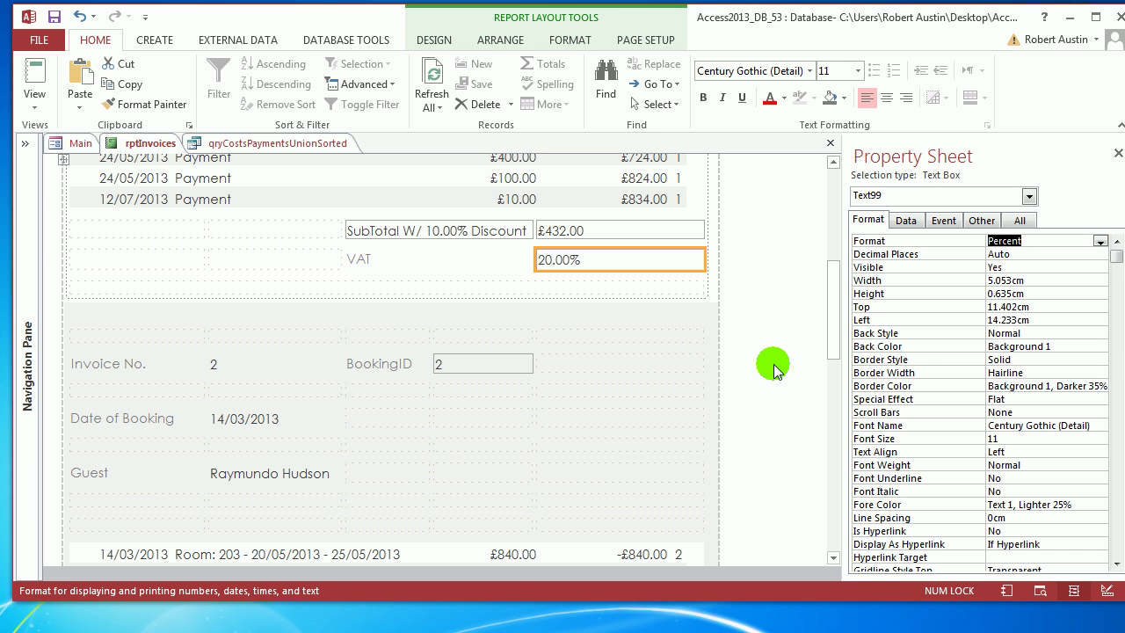
# Insert a text box below the VAT row and caption its label Total.
pyautogui.click(500, 40)
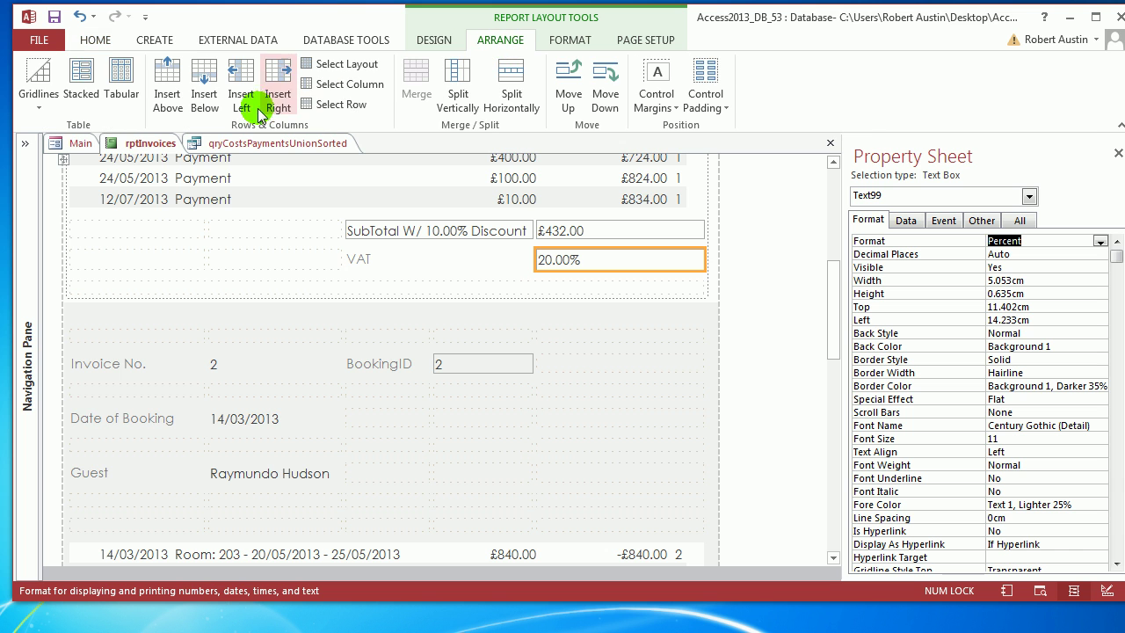
pyautogui.scroll(-6, 533, 284)
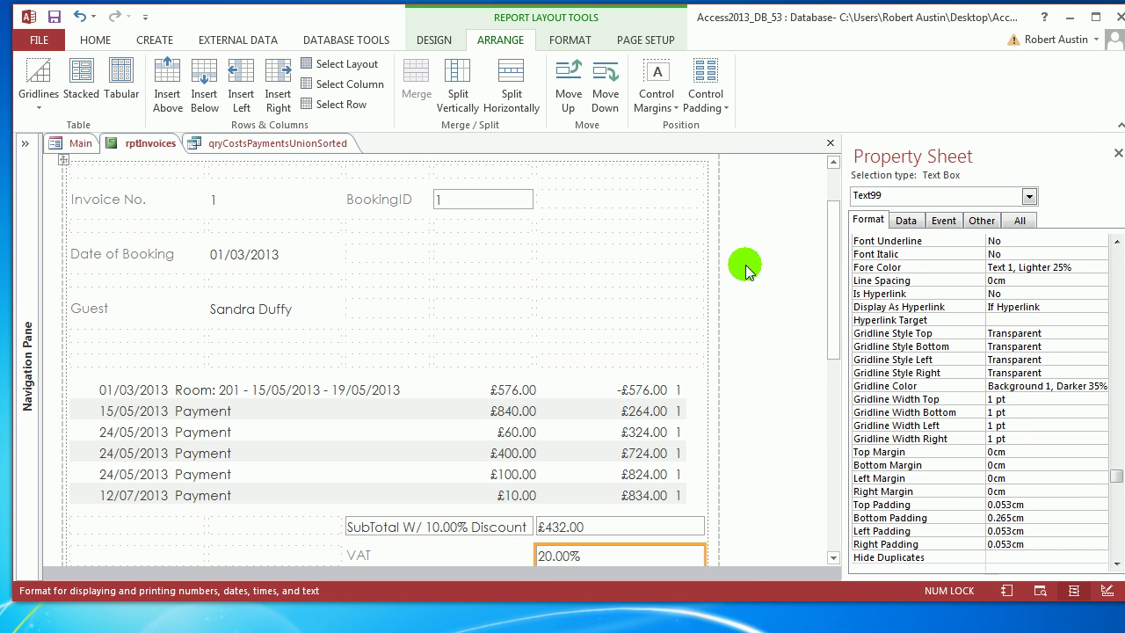
pyautogui.moveTo(831, 269); pyautogui.dragTo(835, 339)
pyautogui.click(552, 216)
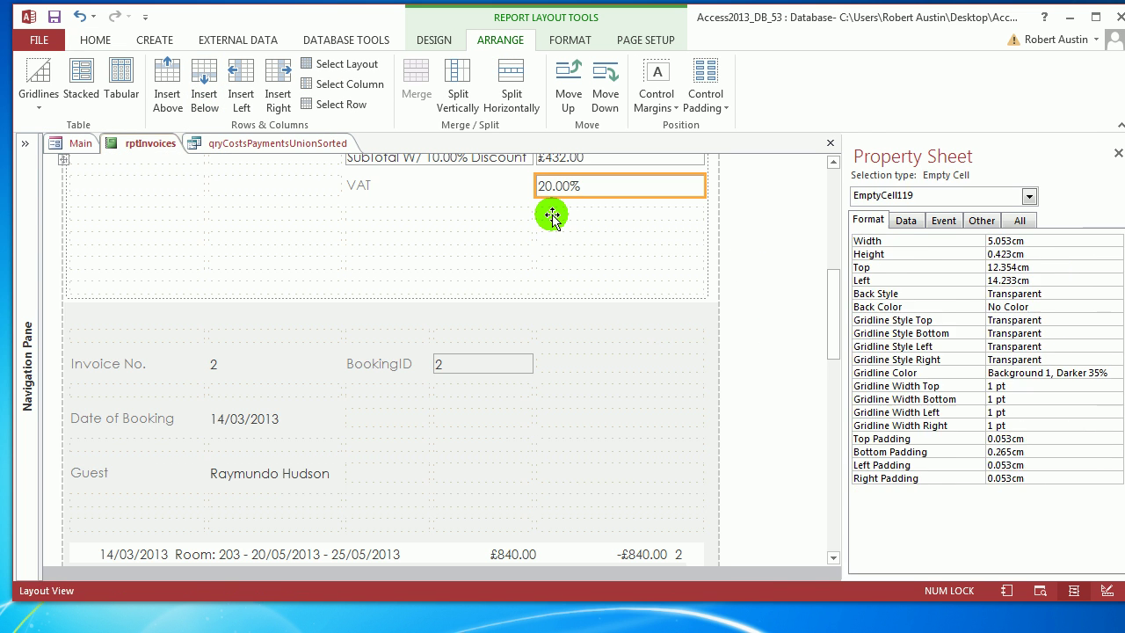
pyautogui.click(477, 214)
pyautogui.click(432, 41)
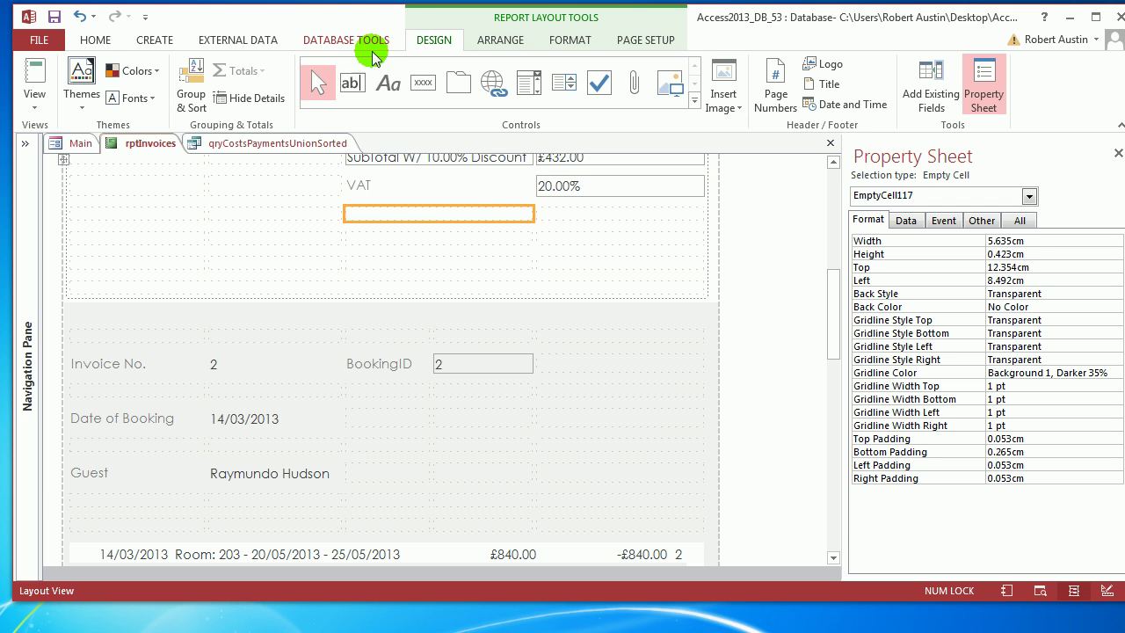
pyautogui.click(352, 82)
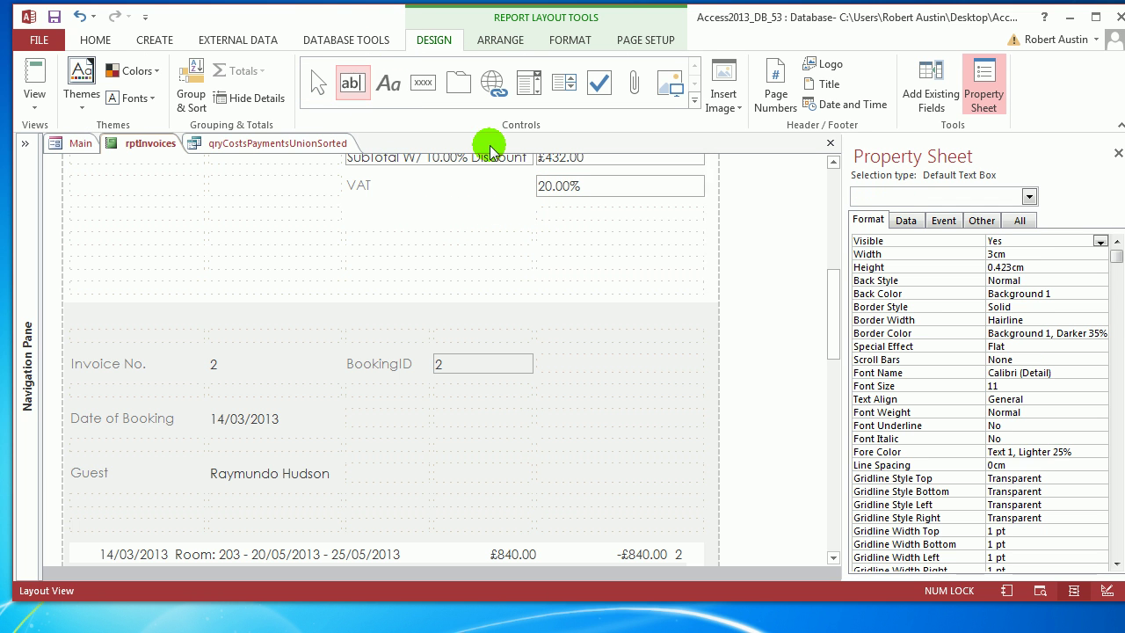
pyautogui.click(562, 232)
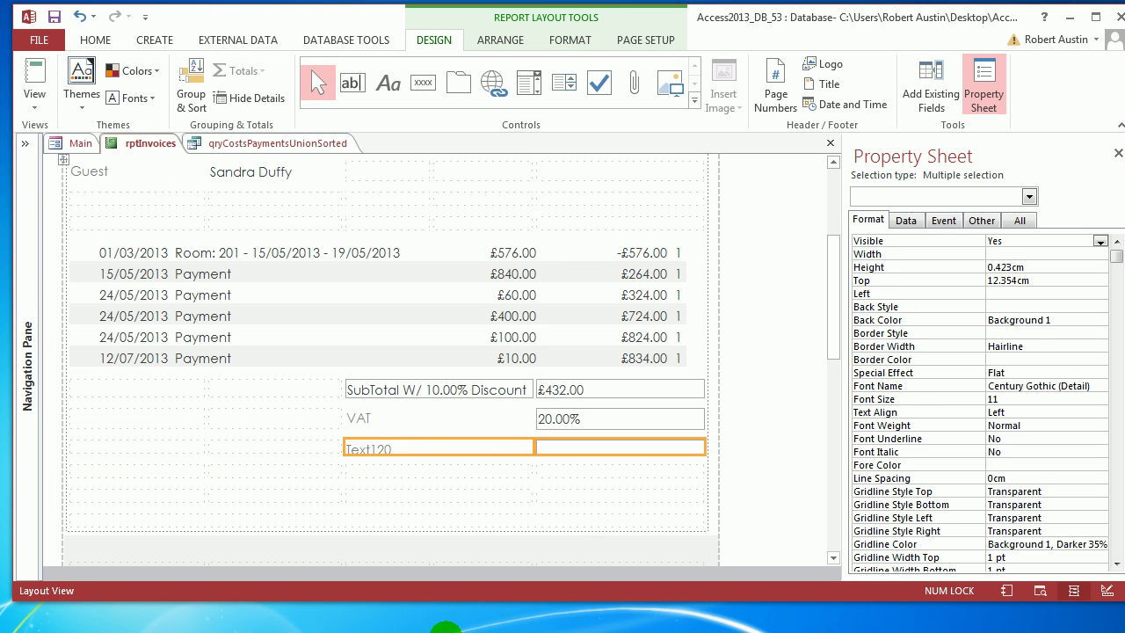
pyautogui.click(472, 445)
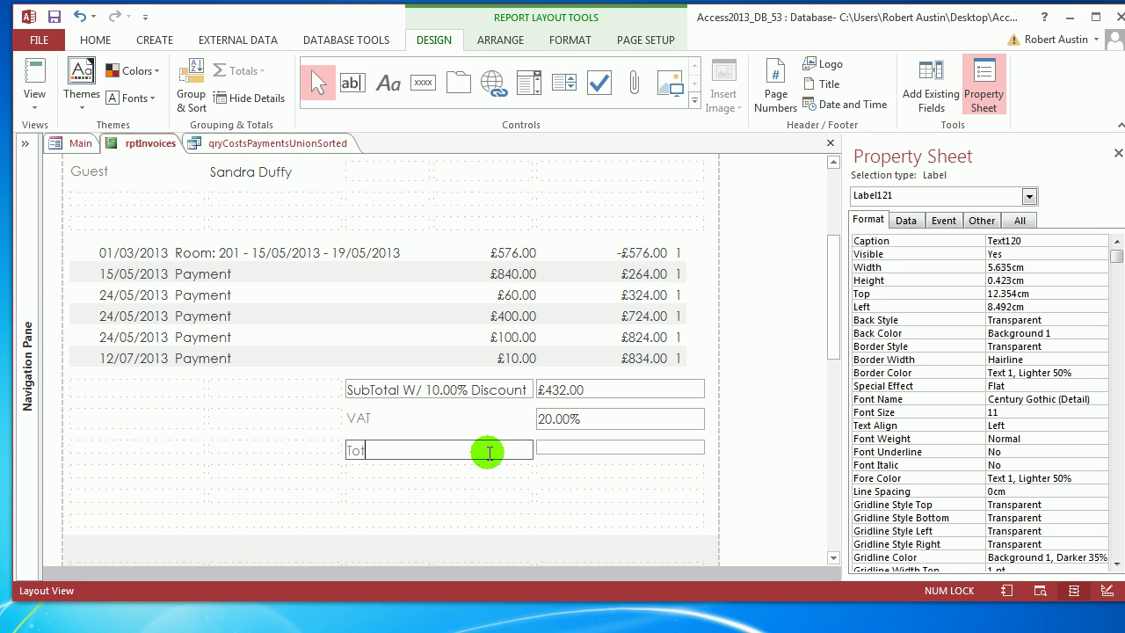
pyautogui.click(597, 450)
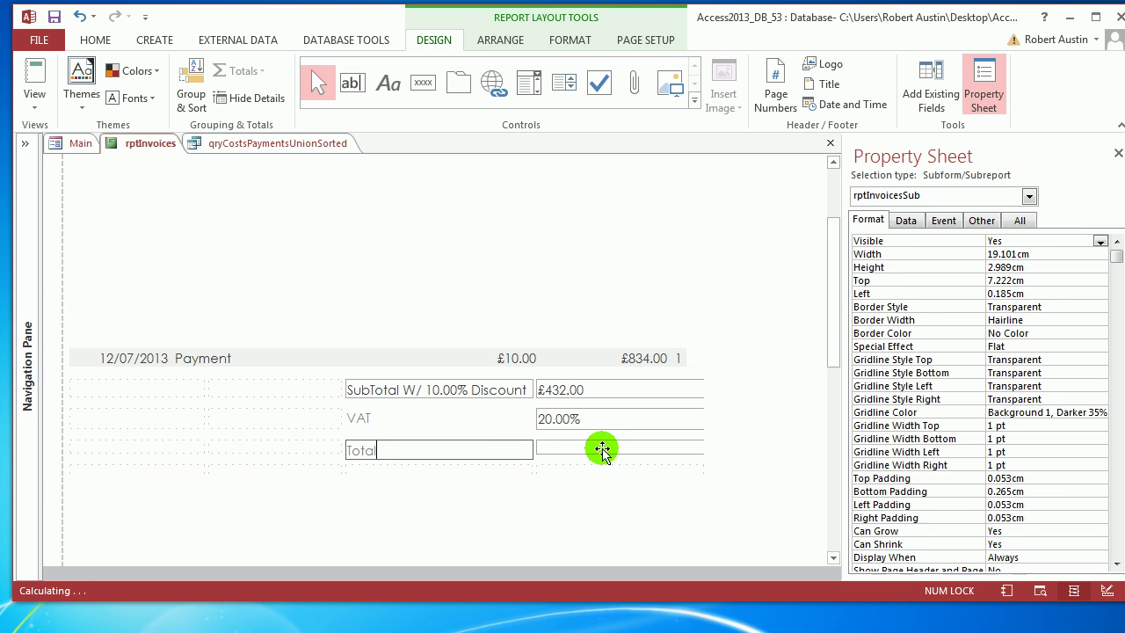
# Copy the £432.00 subtotal's DSum expression without changing it.
pyautogui.moveTo(836, 243); pyautogui.dragTo(846, 293)
pyautogui.click(572, 304)
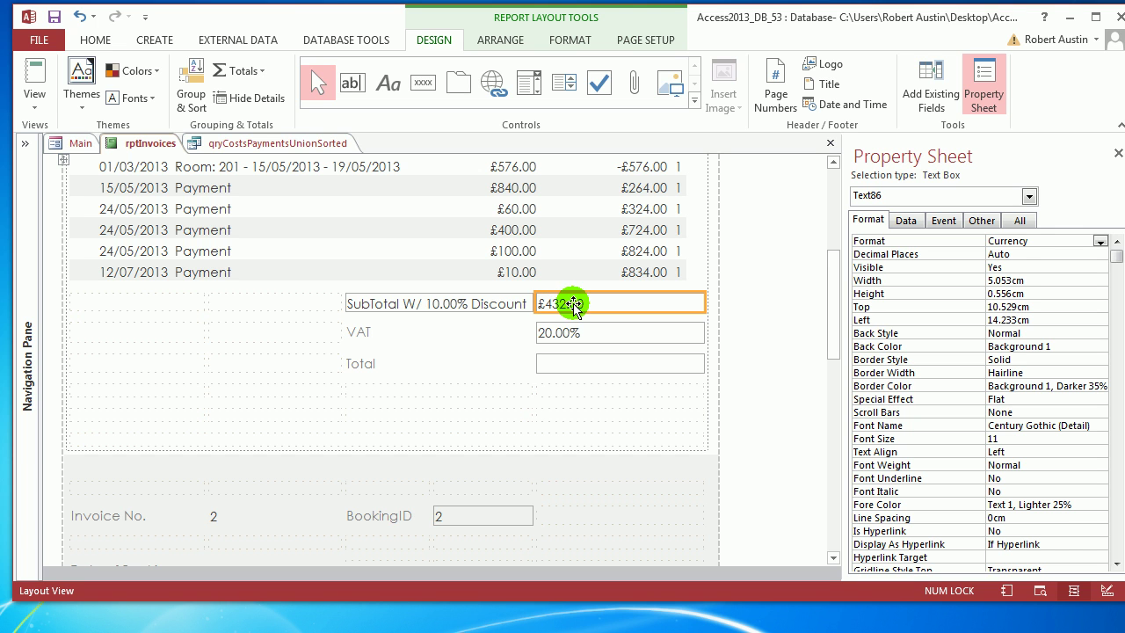
pyautogui.click(905, 219)
pyautogui.click(1039, 240)
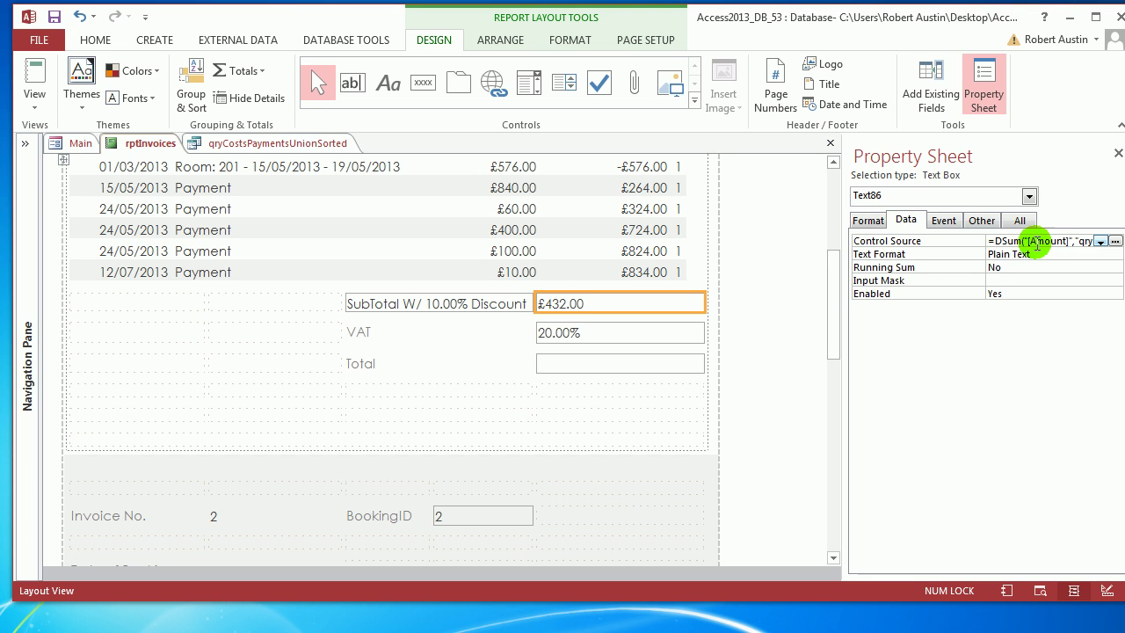
pyautogui.click(1114, 241)
pyautogui.moveTo(613, 163); pyautogui.dragTo(374, 151)
pyautogui.hotkey('ctrl', 'c')
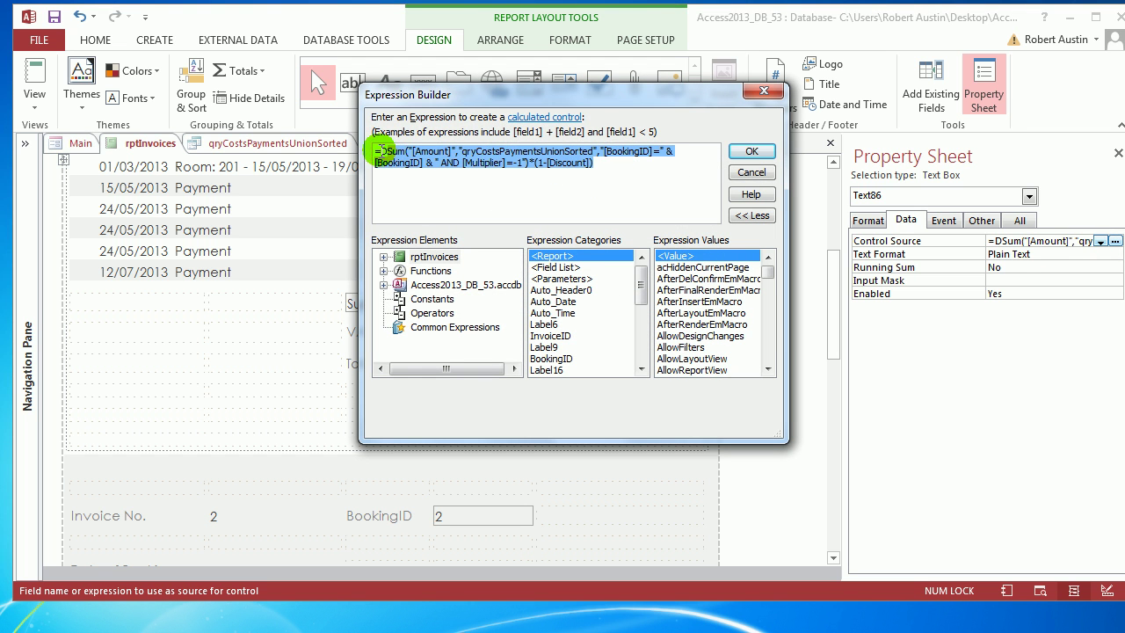
pyautogui.click(749, 153)
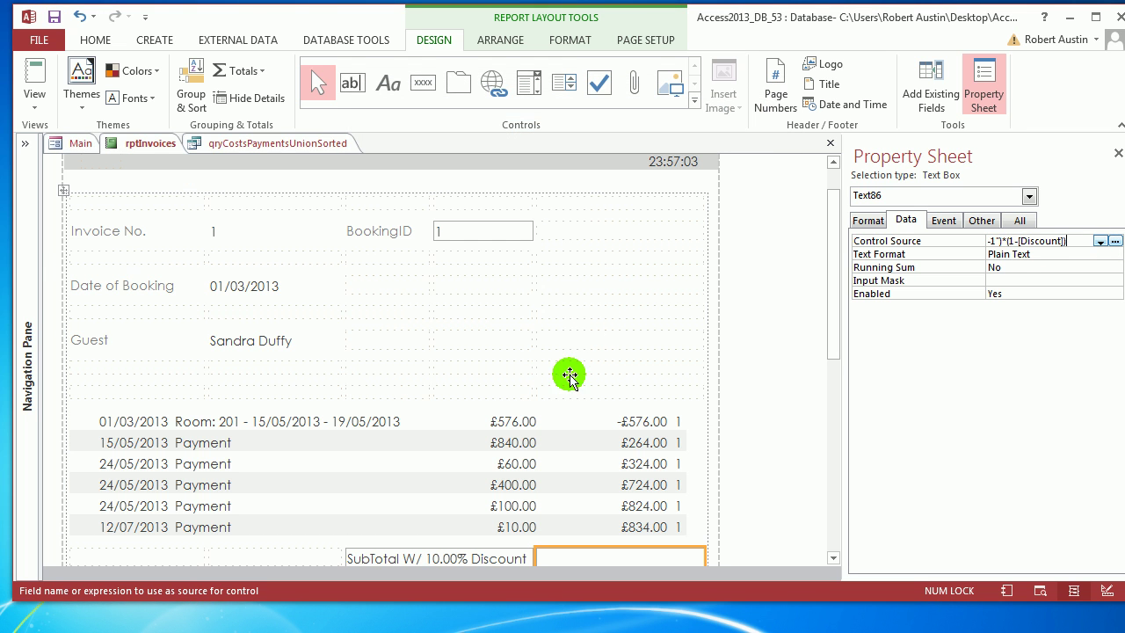
# Paste the DSum into the Total box, changing Amount to AmountIncVAT.
pyautogui.moveTo(830, 238); pyautogui.dragTo(841, 303)
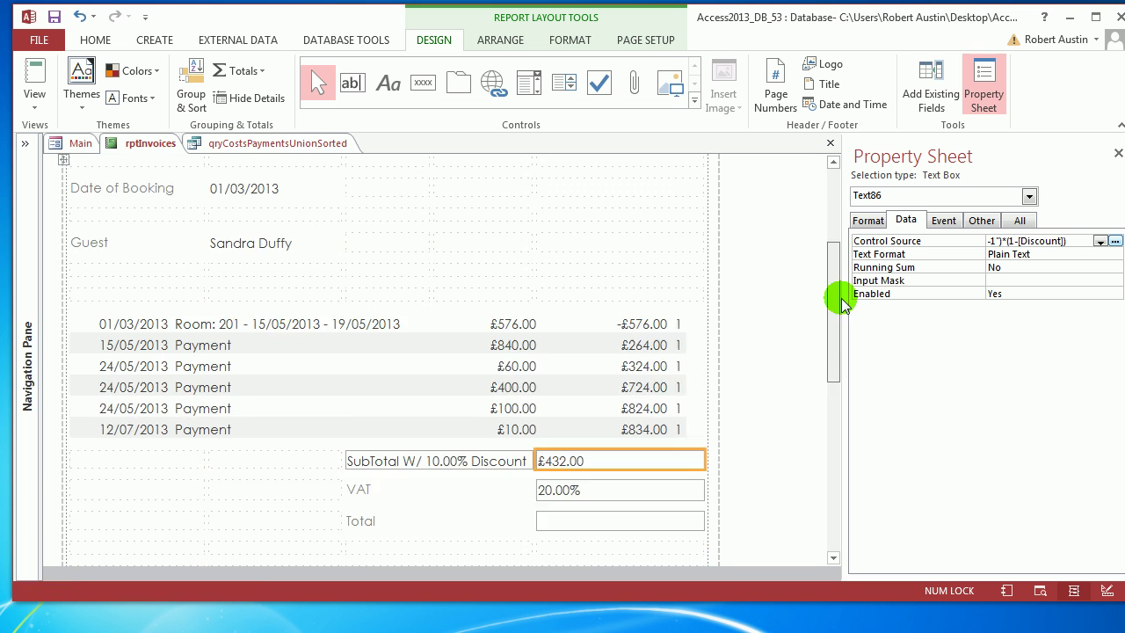
pyautogui.scroll(-3, 651, 404)
pyautogui.click(650, 404)
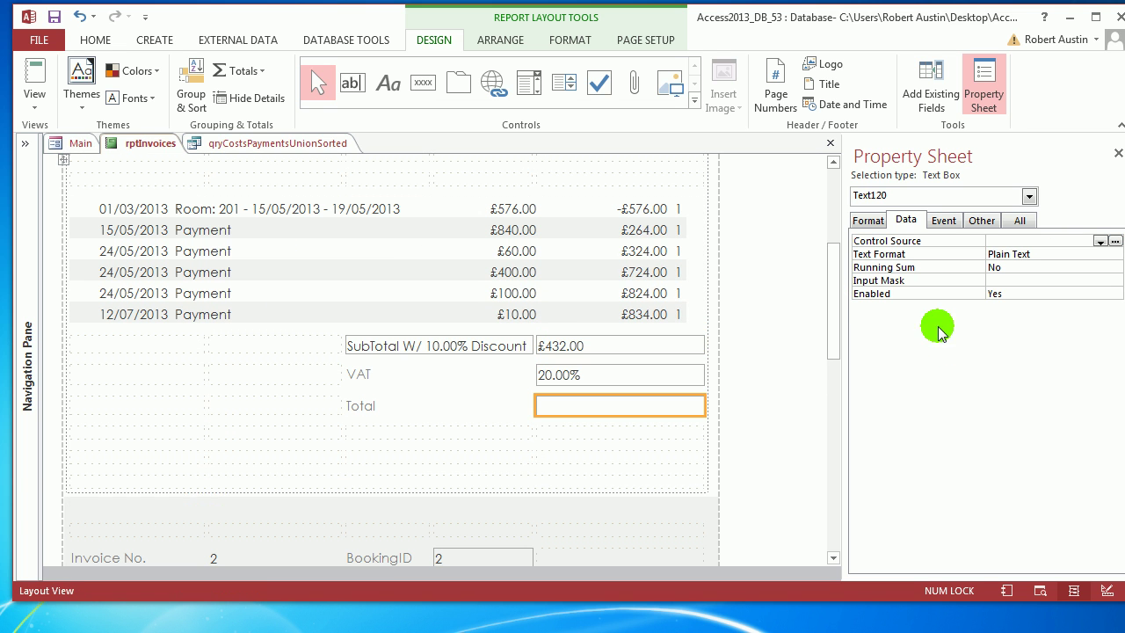
pyautogui.click(1115, 241)
pyautogui.hotkey('ctrl', 'v')
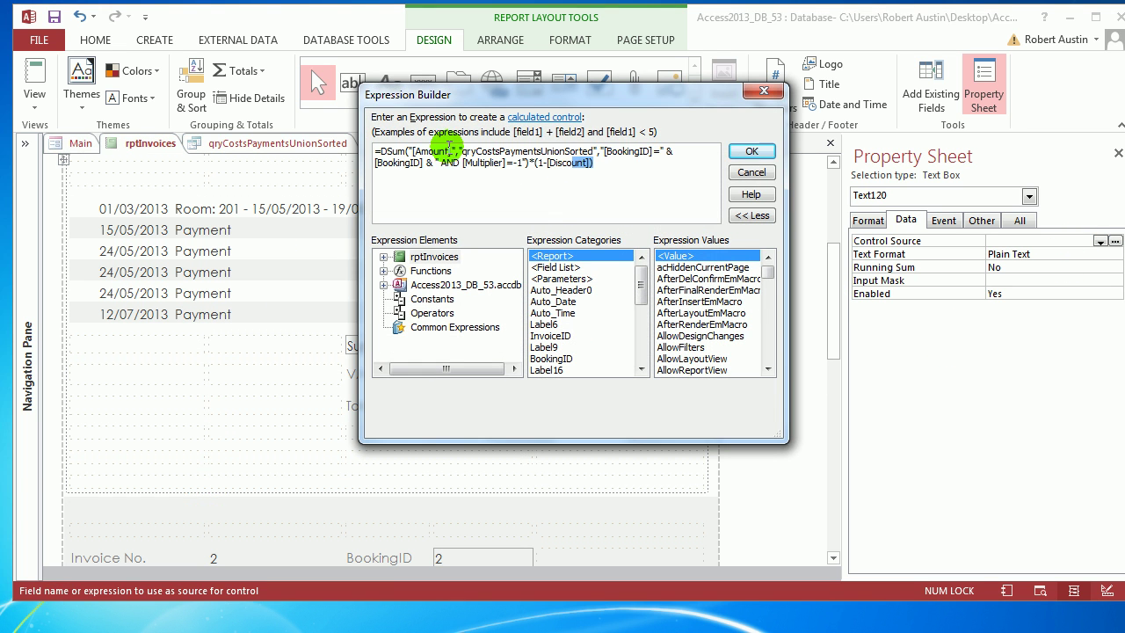
pyautogui.click(449, 151)
pyautogui.write('IncVAT')
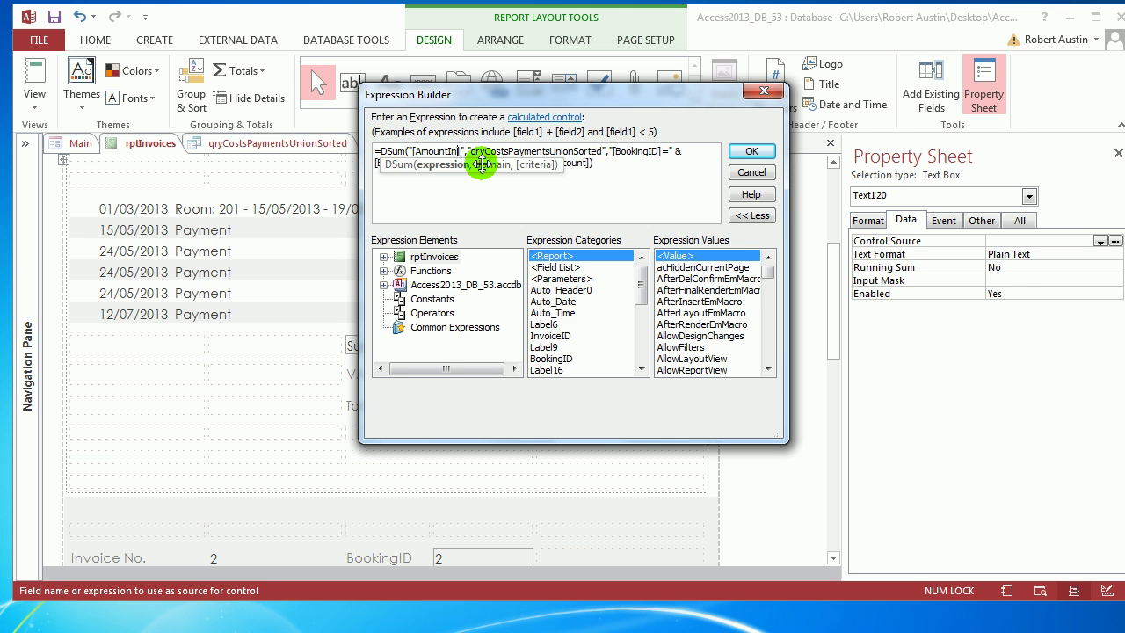
pyautogui.click(757, 151)
# Format the Total box as Currency so it shows £518.40.
pyautogui.moveTo(836, 258); pyautogui.dragTo(835, 301)
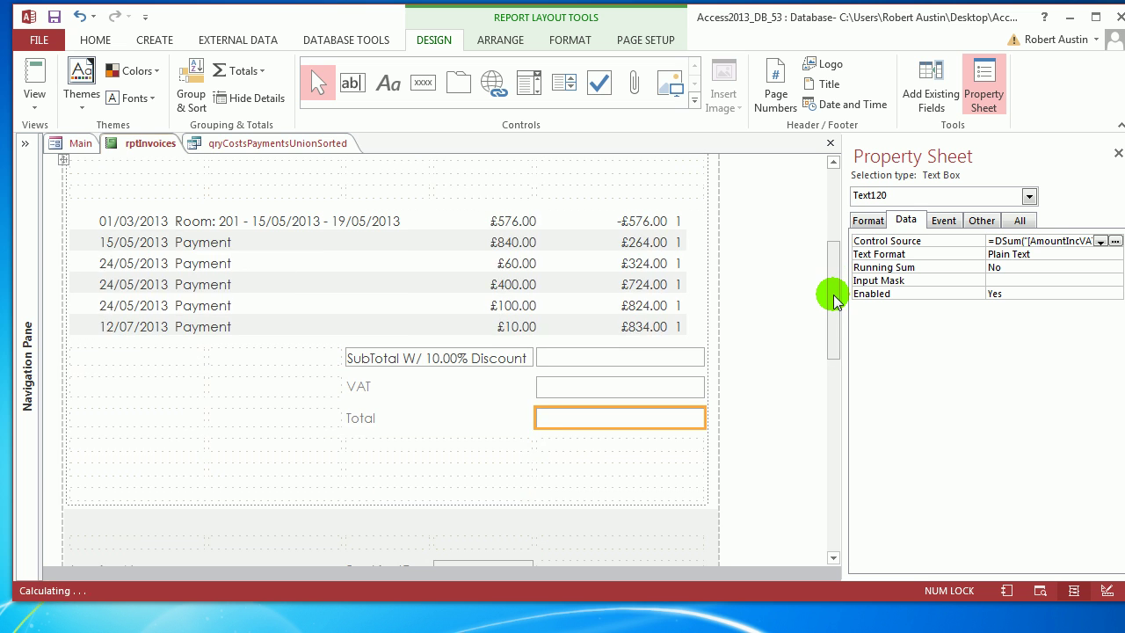
pyautogui.click(867, 220)
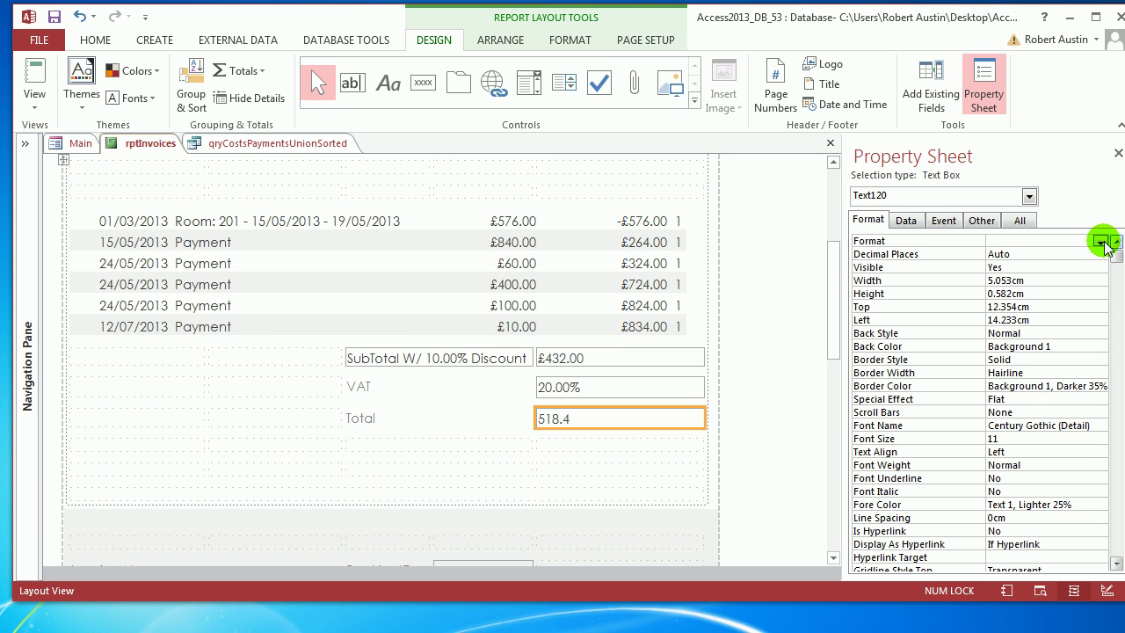
pyautogui.click(1100, 241)
pyautogui.click(1033, 355)
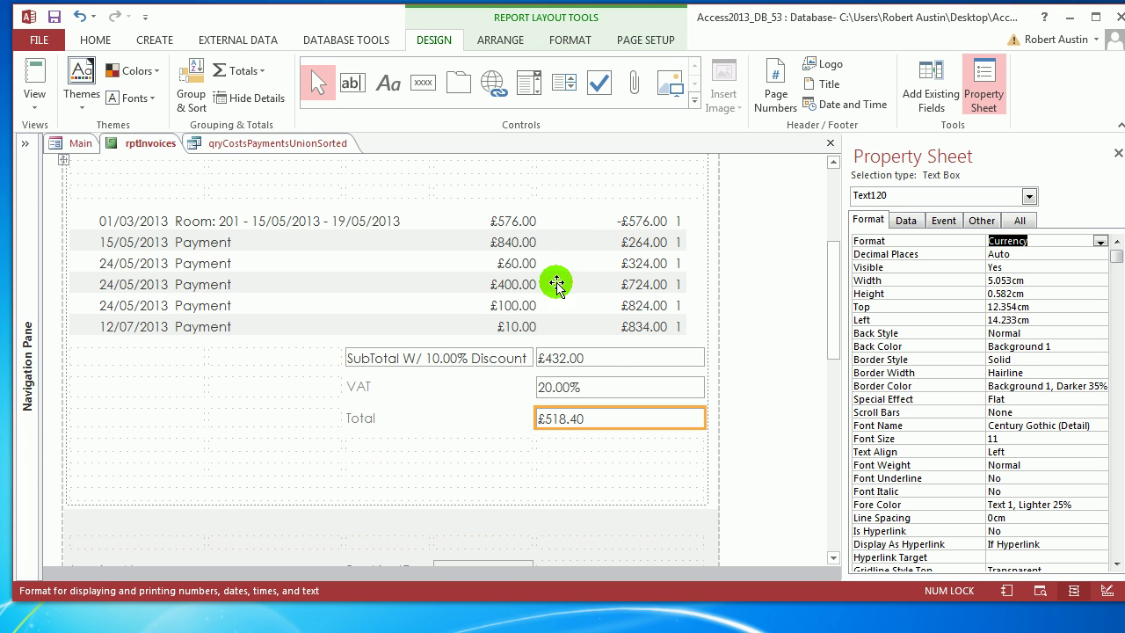
pyautogui.click(368, 88)
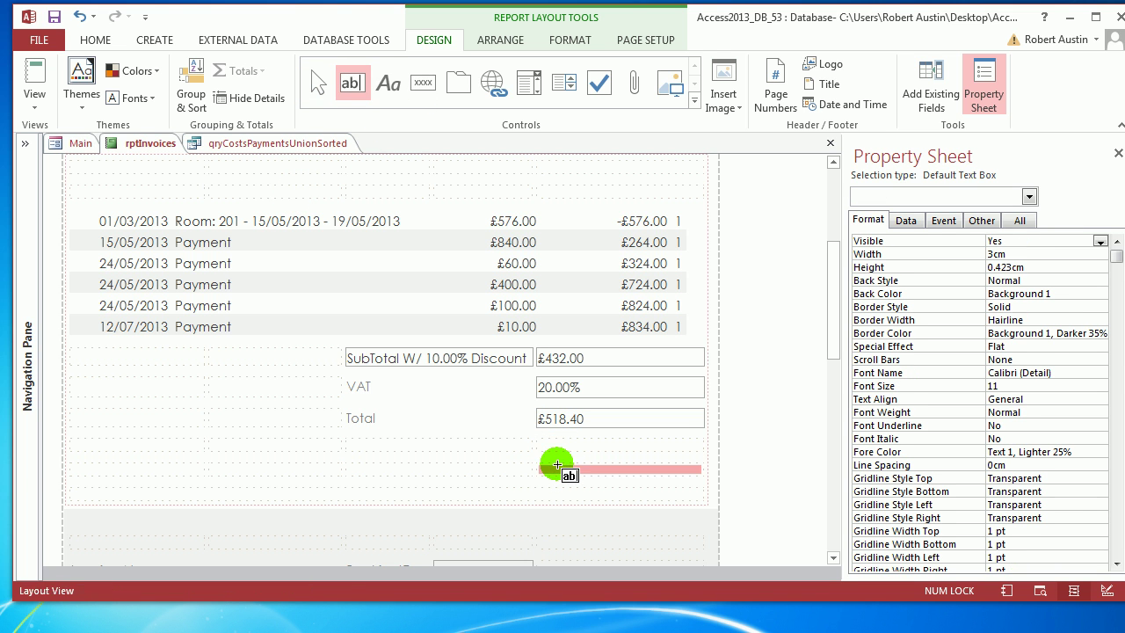
# Add a text box below Total and caption its label Total Paid.
pyautogui.click(559, 455)
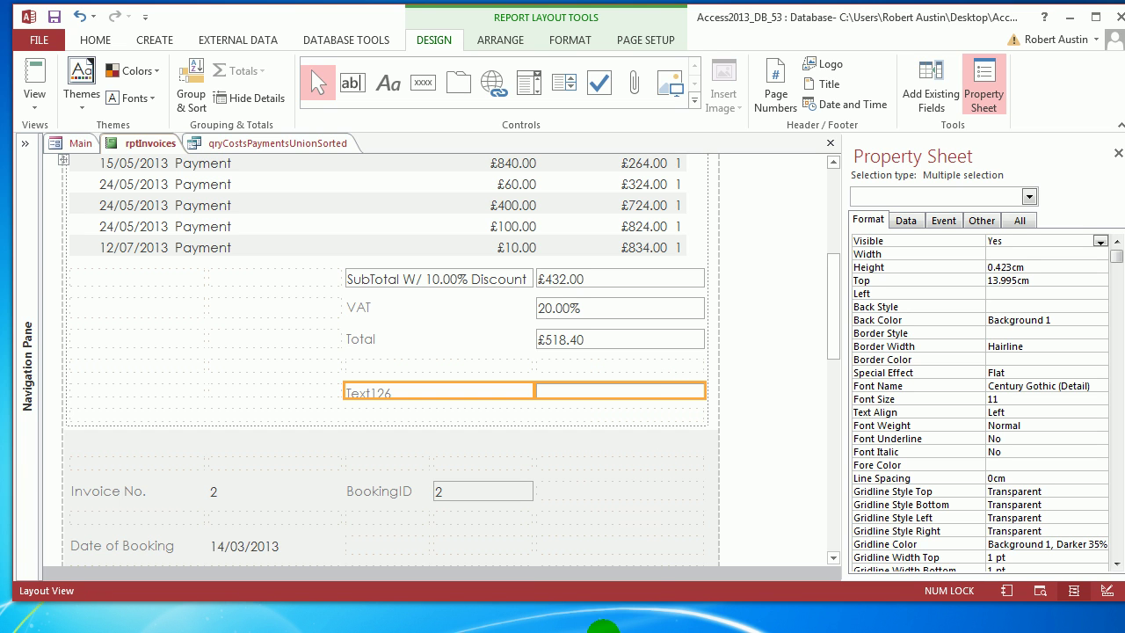
pyautogui.click(435, 387)
pyautogui.doubleClick(364, 386)
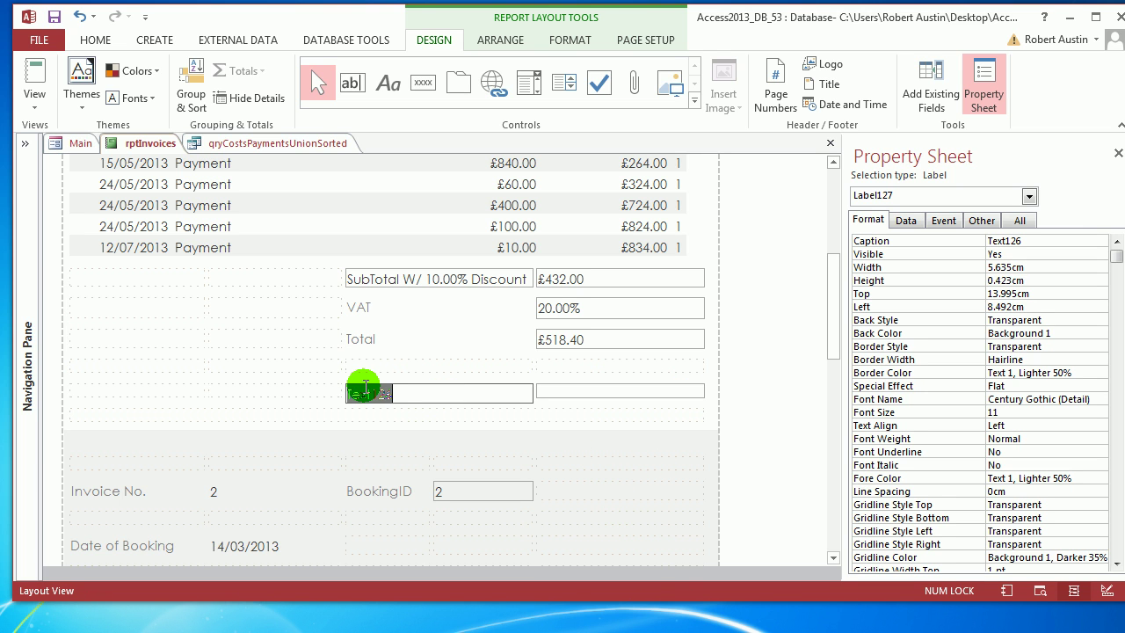
pyautogui.write('Total Paid')
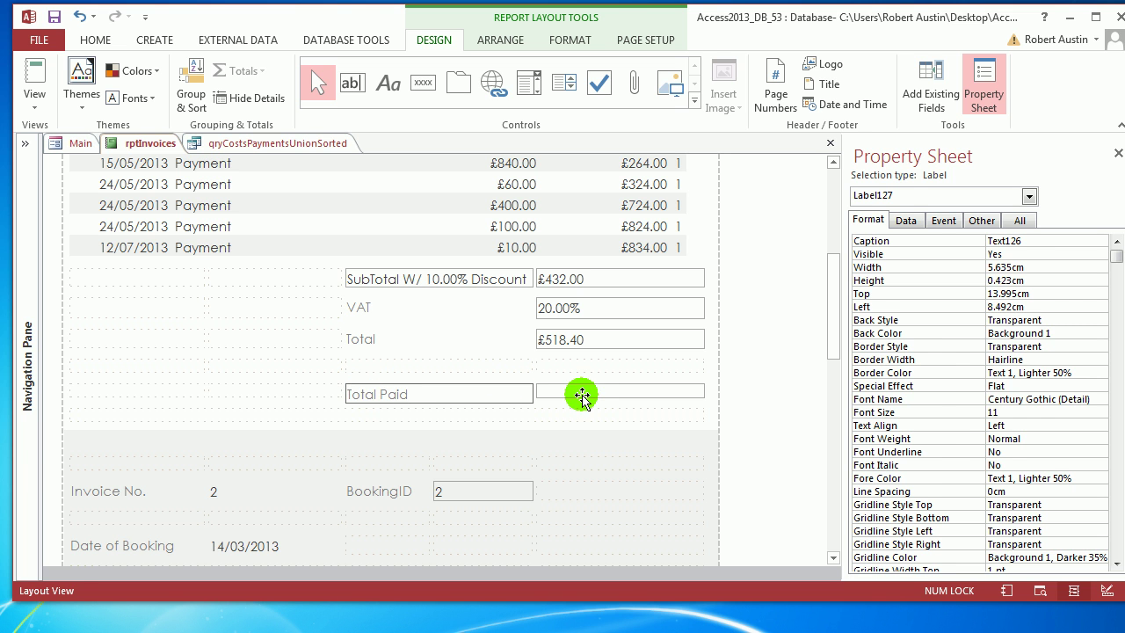
pyautogui.click(615, 397)
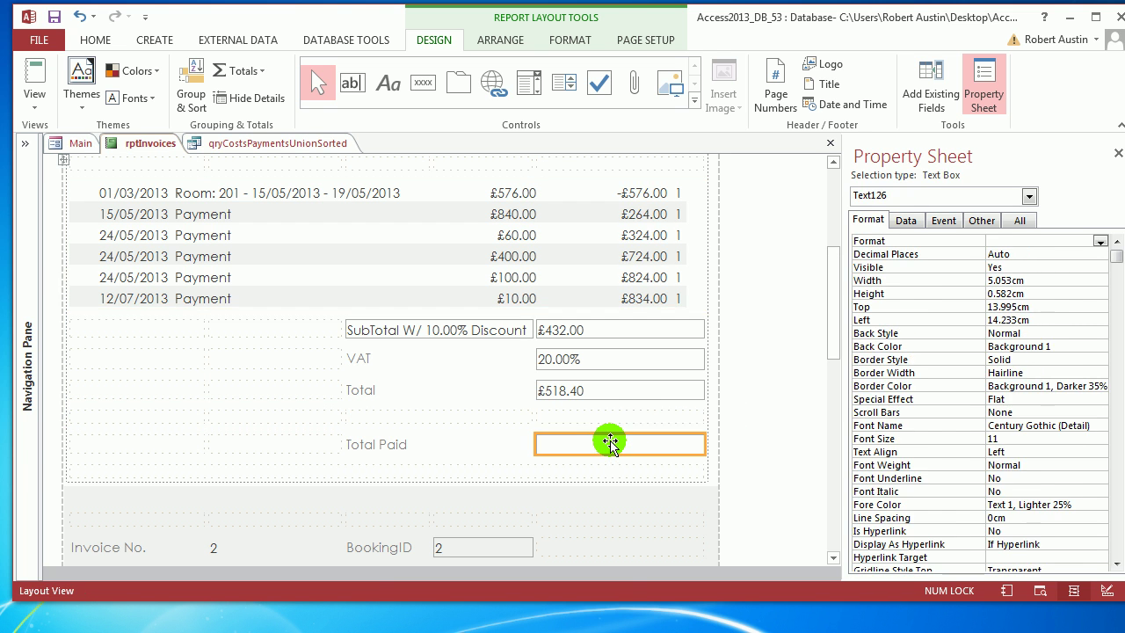
# Copy the discounted subtotal's DSum expression without changing it.
pyautogui.click(569, 328)
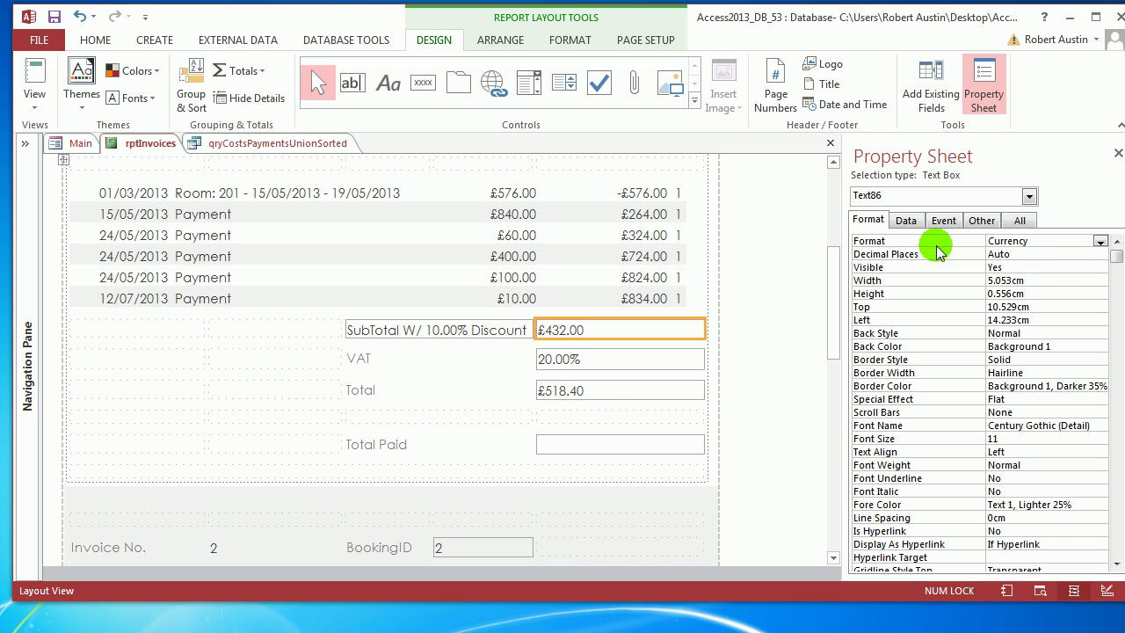
pyautogui.click(909, 222)
pyautogui.click(1114, 241)
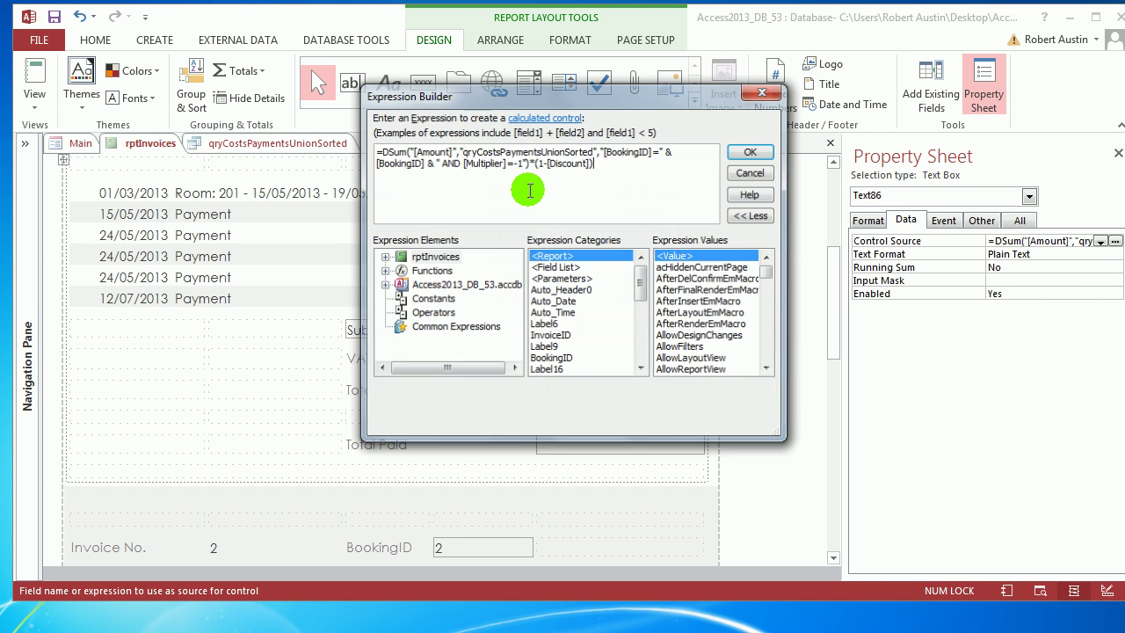
pyautogui.moveTo(580, 165); pyautogui.dragTo(347, 139)
pyautogui.hotkey('ctrl', 'c')
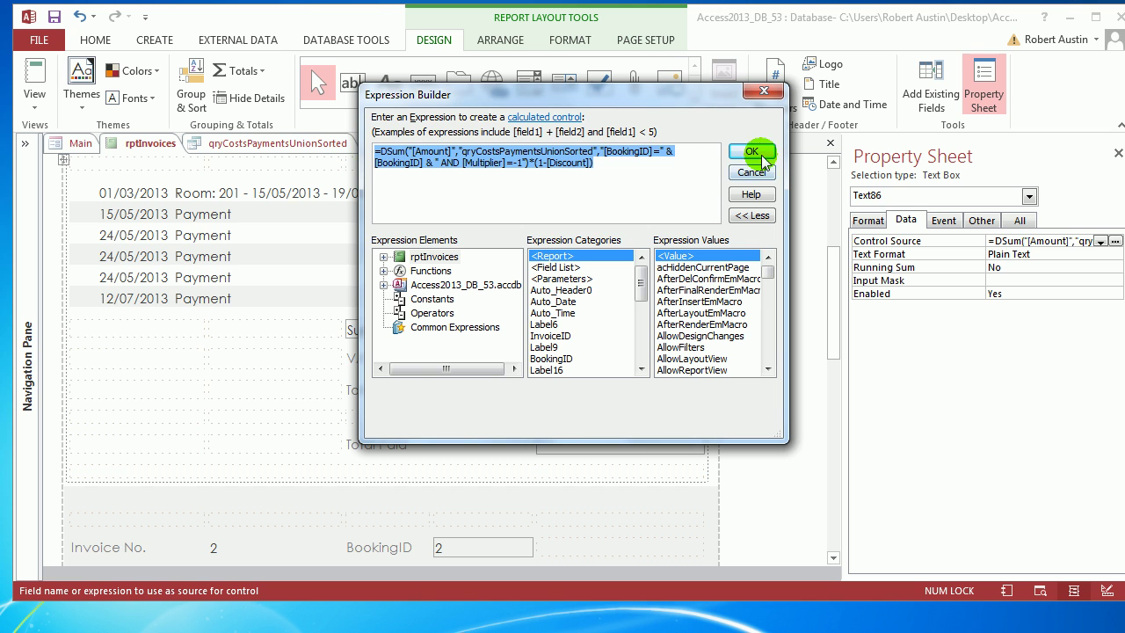
pyautogui.click(751, 151)
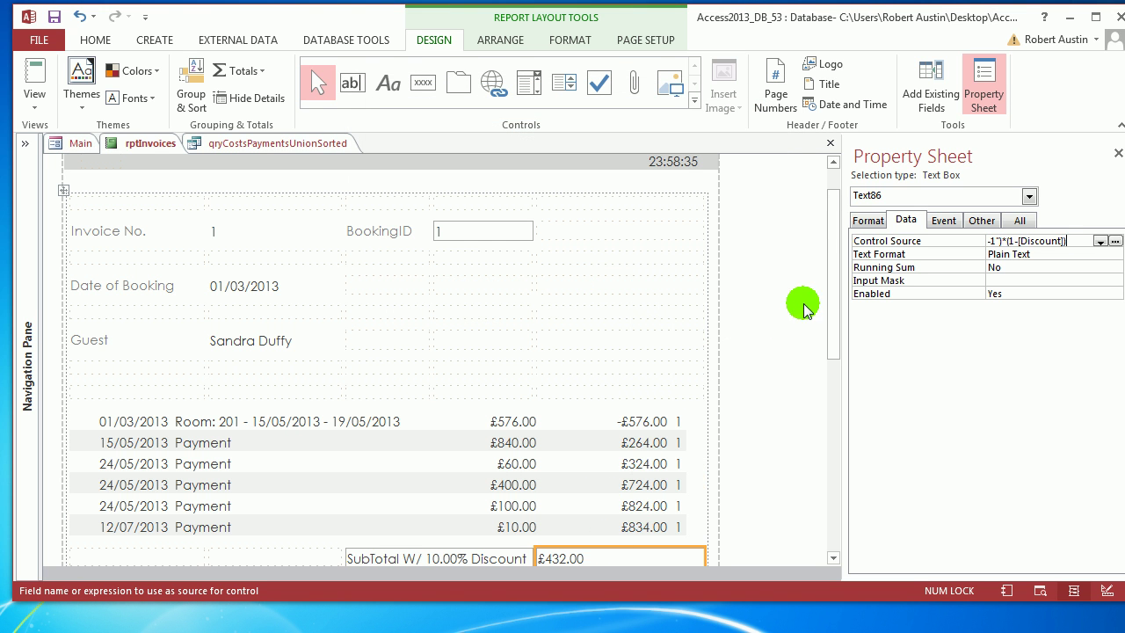
# Paste the DSum into Total Paid, changing Multiplier to 1 and dropping the discount factor.
pyautogui.moveTo(833, 271); pyautogui.dragTo(626, 312)
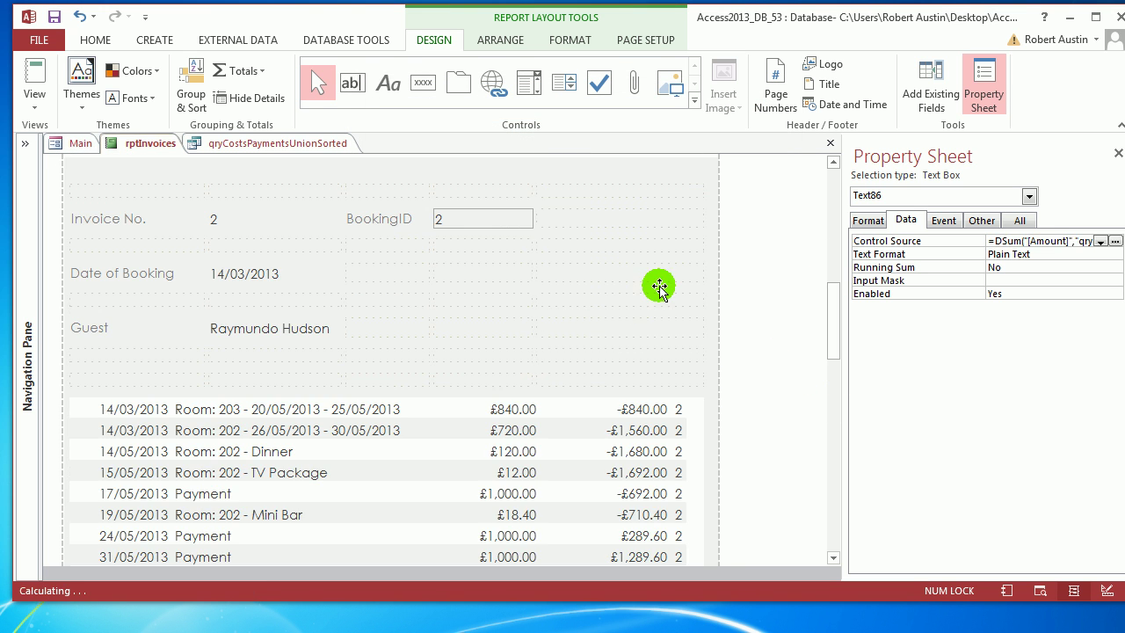
pyautogui.scroll(5, 658, 284)
pyautogui.click(653, 291)
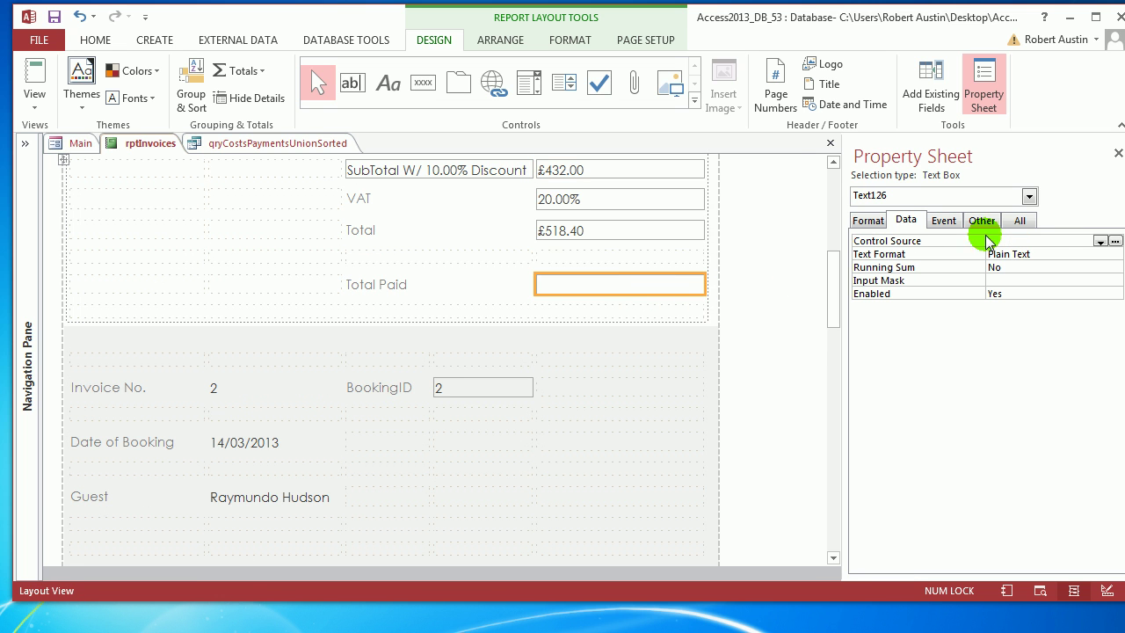
pyautogui.click(1114, 240)
pyautogui.hotkey('ctrl', 'v')
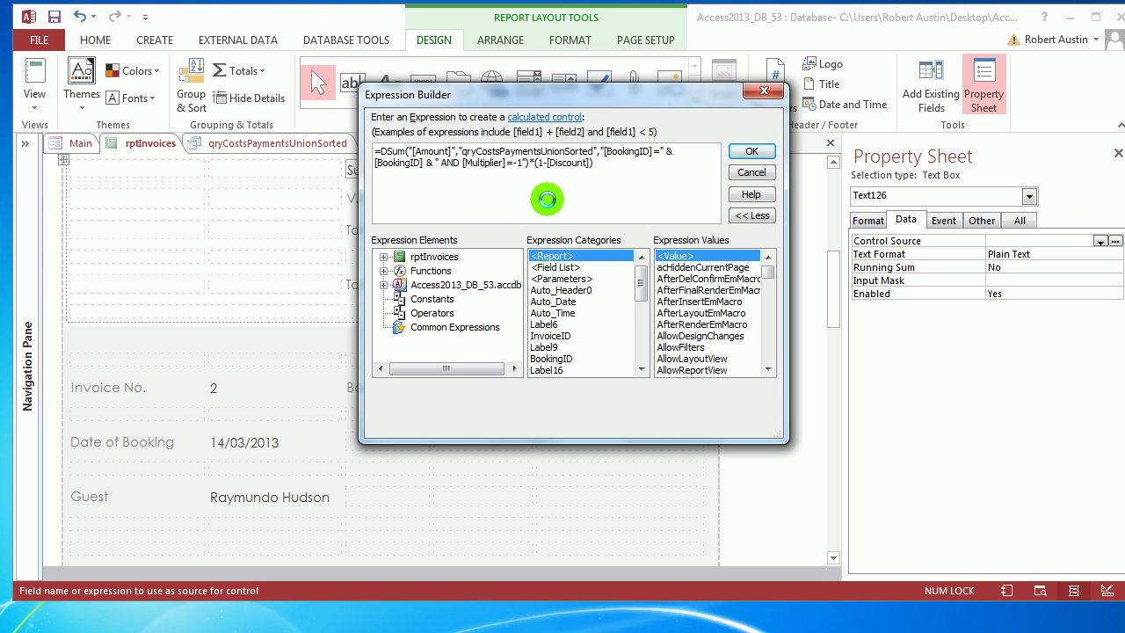
pyautogui.press('BackSpace')
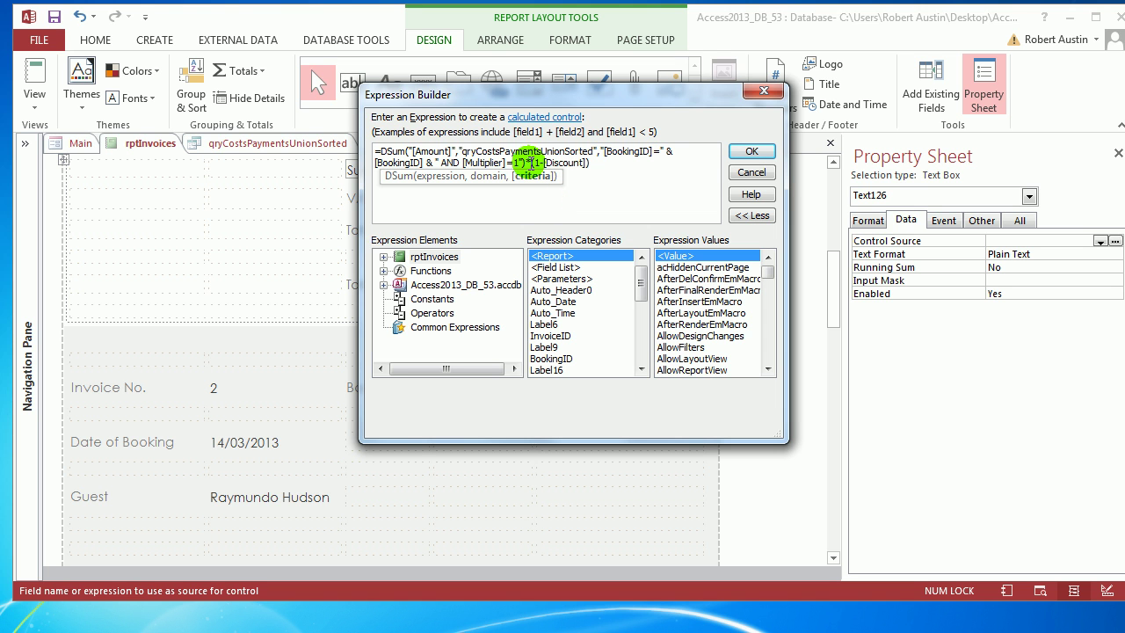
pyautogui.moveTo(525, 163); pyautogui.dragTo(595, 166)
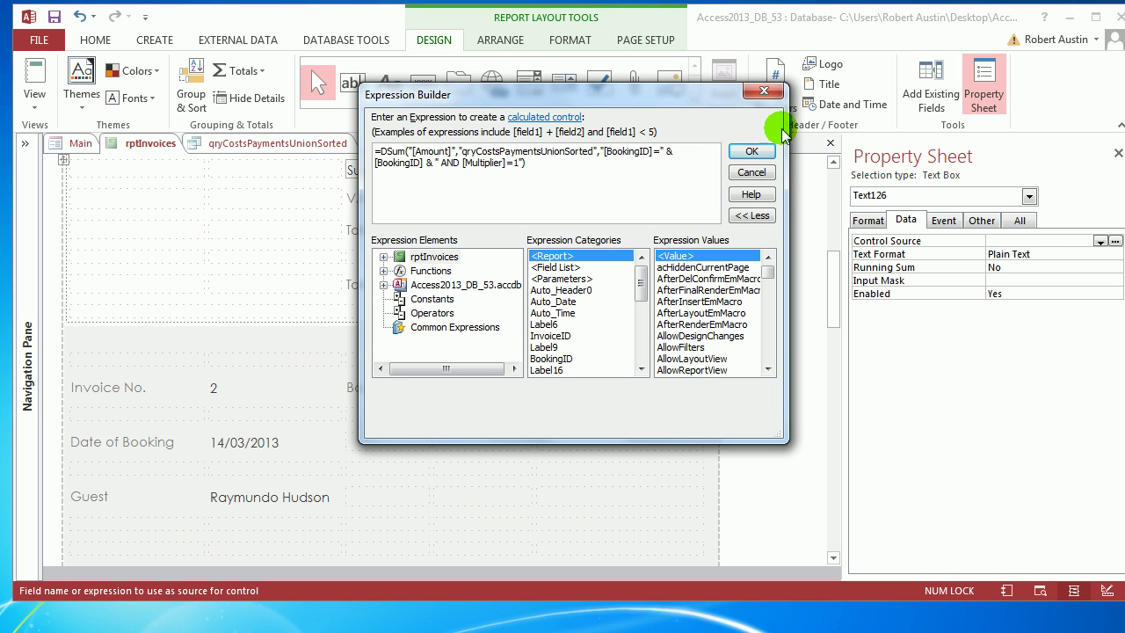
pyautogui.click(751, 151)
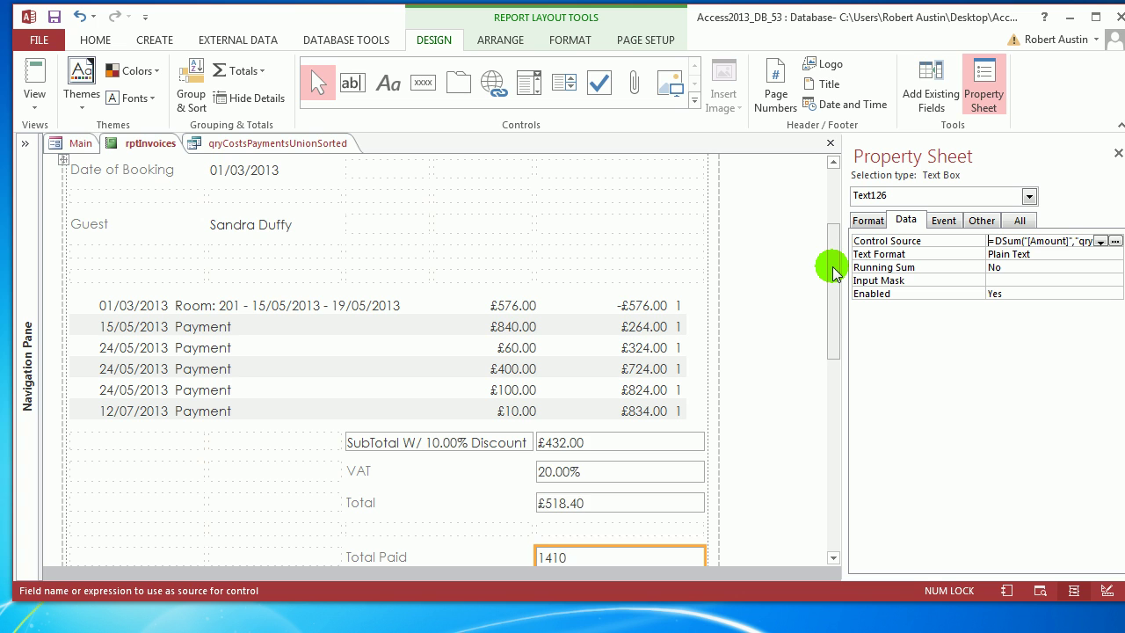
# Format Total Paid as Currency so it shows £1,410.00.
pyautogui.scroll(-1, 829, 268)
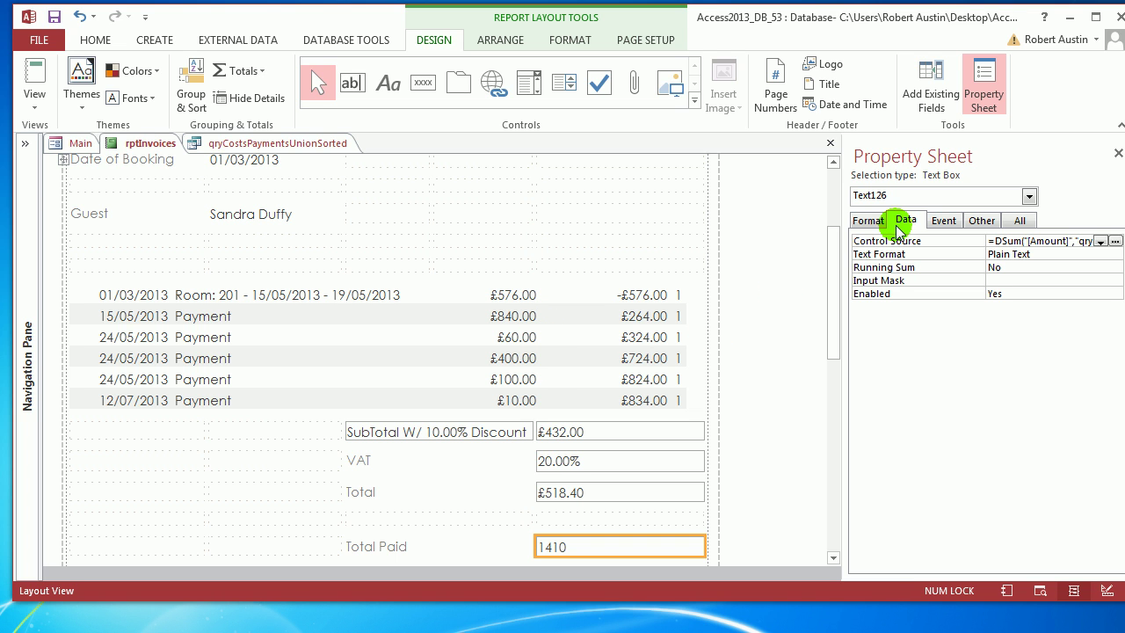
pyautogui.click(874, 220)
pyautogui.click(1100, 242)
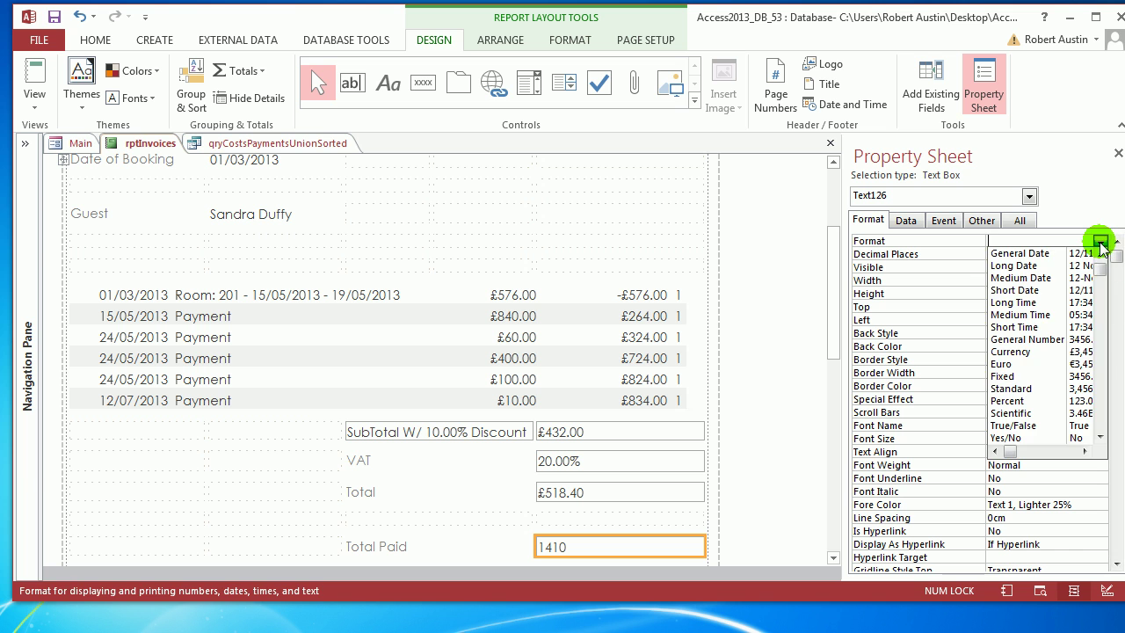
pyautogui.click(1011, 352)
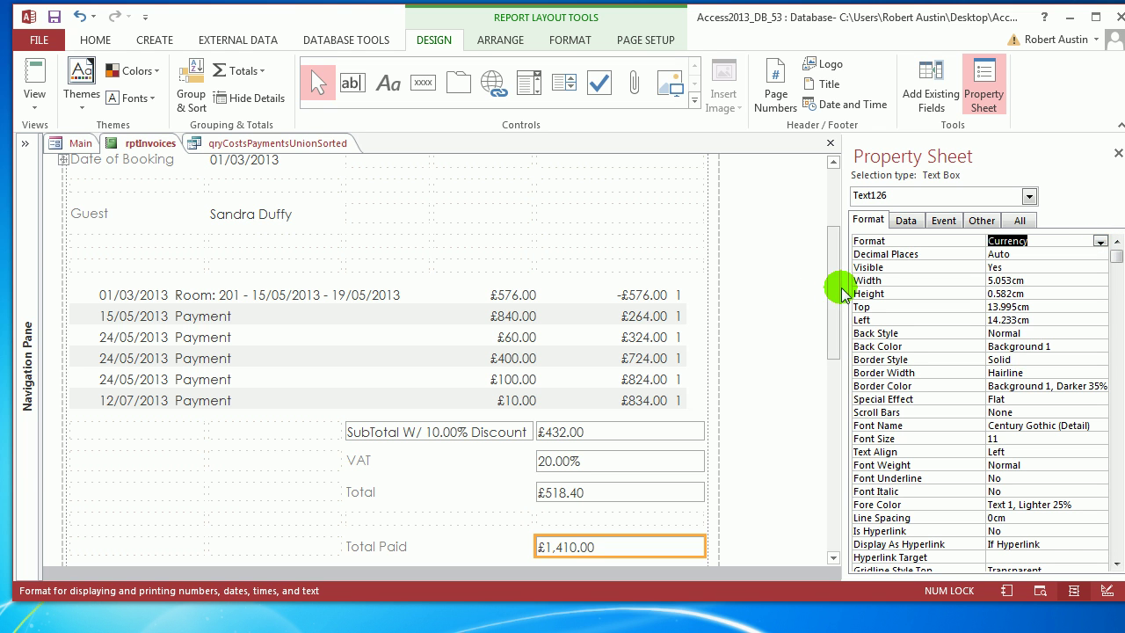
# Name the £518.40 Total box txtTotal.
pyautogui.moveTo(837, 285); pyautogui.dragTo(836, 309)
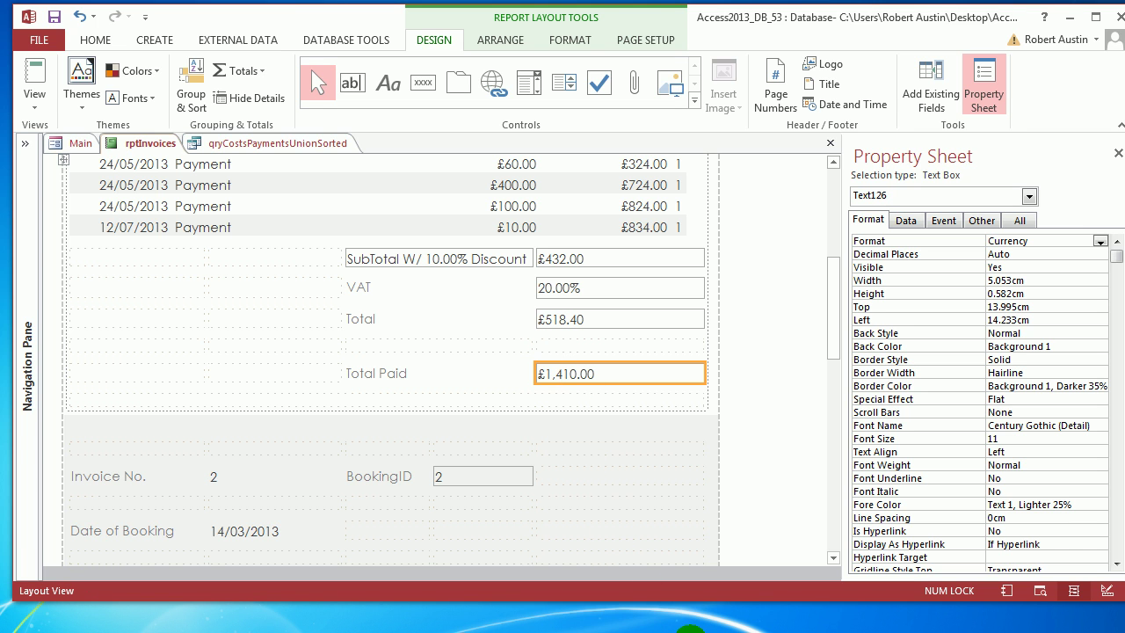
pyautogui.click(596, 317)
pyautogui.click(980, 221)
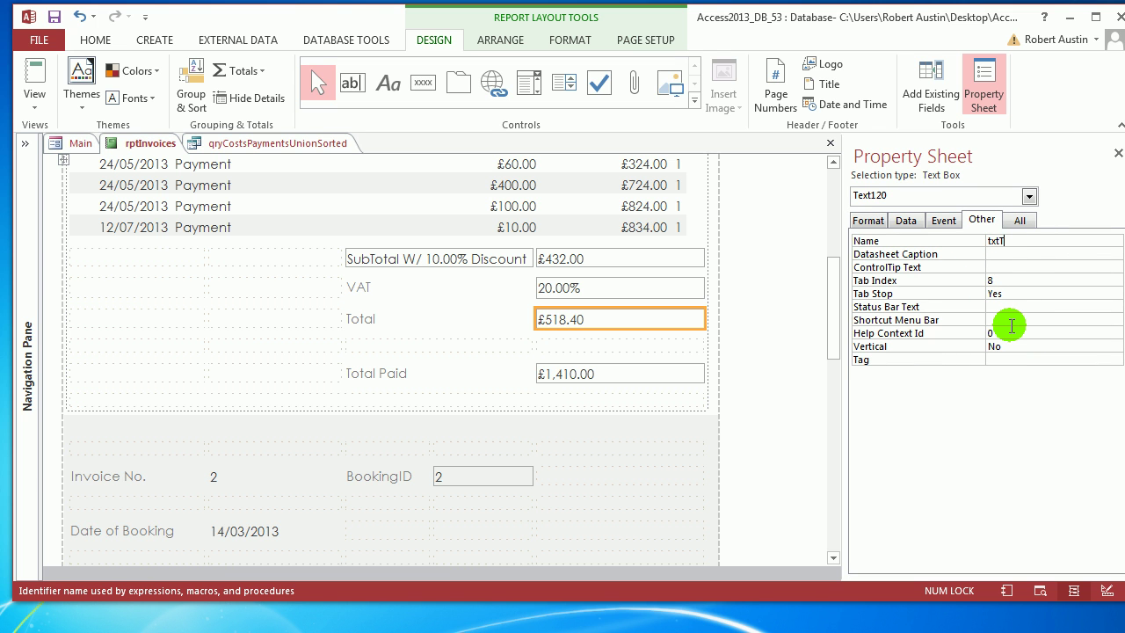
pyautogui.press('Return')
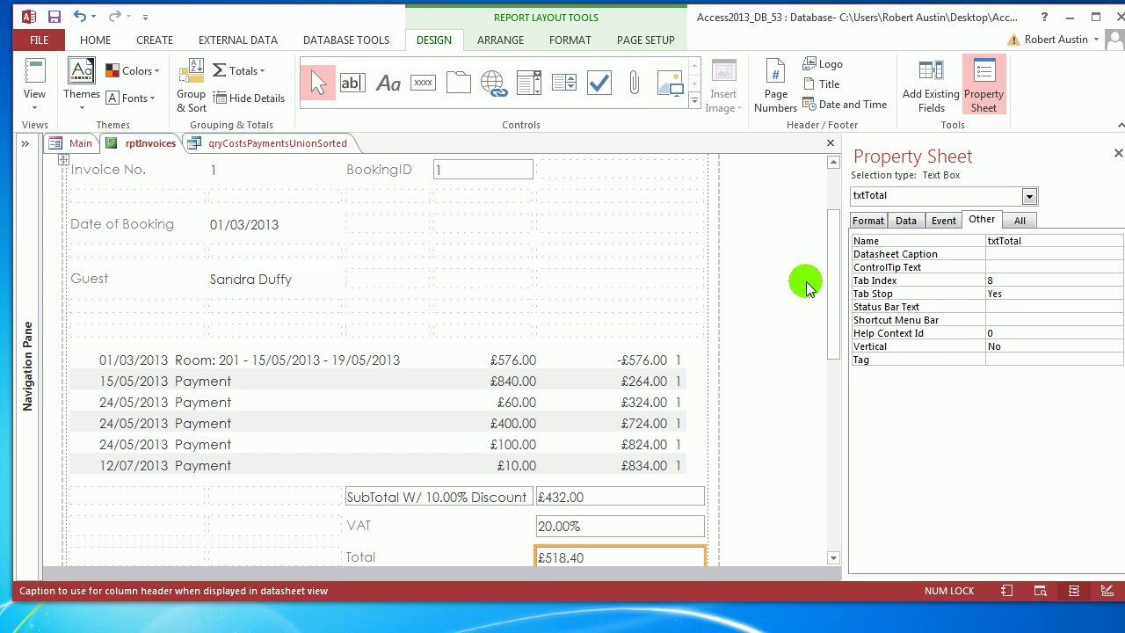
# Name the £1,410.00 Total Paid box txtTotalPaid.
pyautogui.moveTo(835, 268); pyautogui.dragTo(836, 339)
pyautogui.click(624, 184)
pyautogui.click(967, 242)
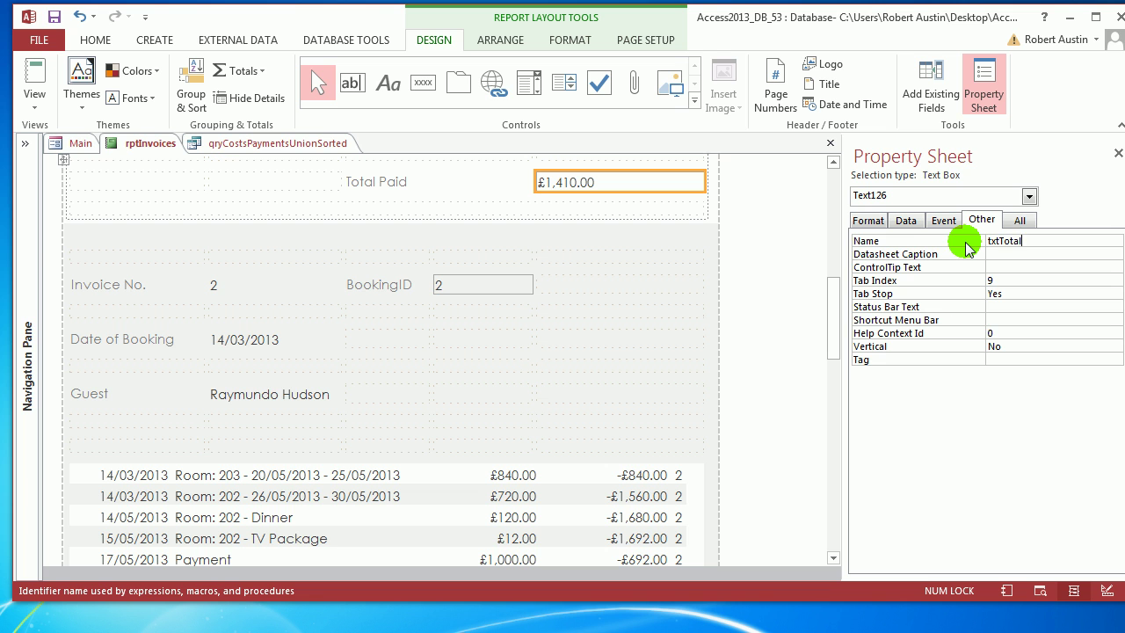
pyautogui.write('txtTotalPaid')
pyautogui.press('Return')
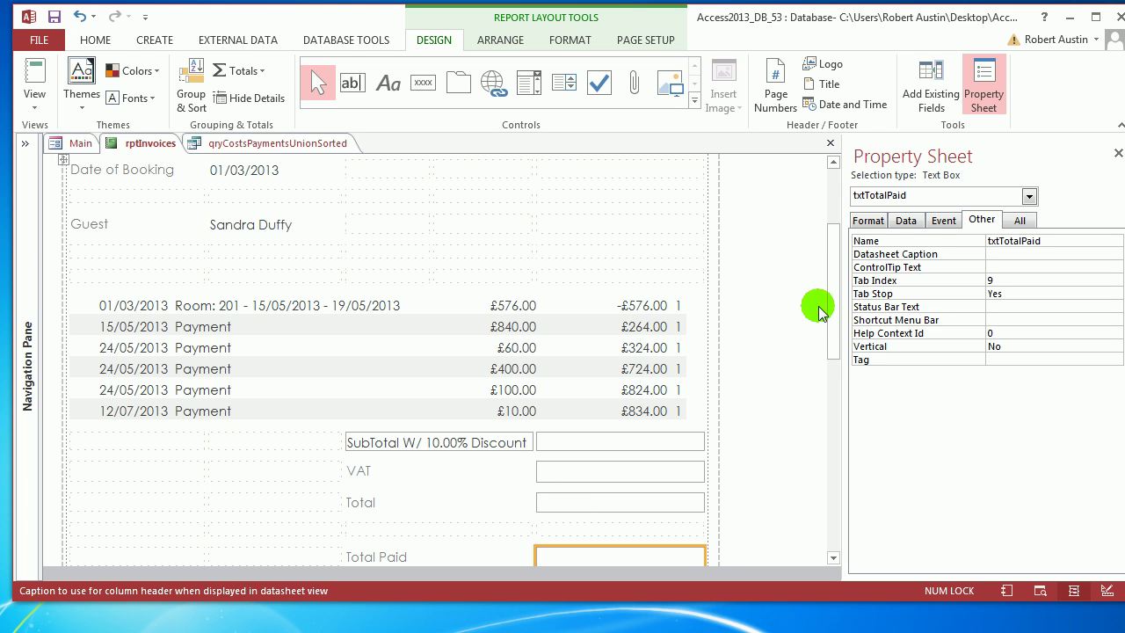
pyautogui.moveTo(832, 312); pyautogui.dragTo(835, 328)
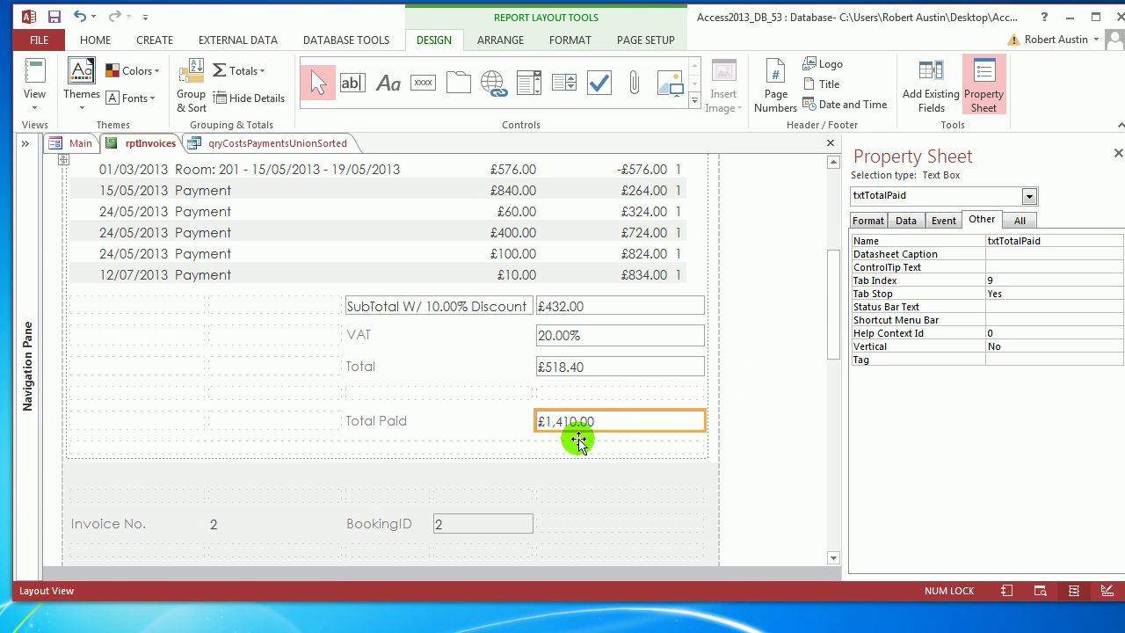
pyautogui.click(578, 442)
pyautogui.click(578, 447)
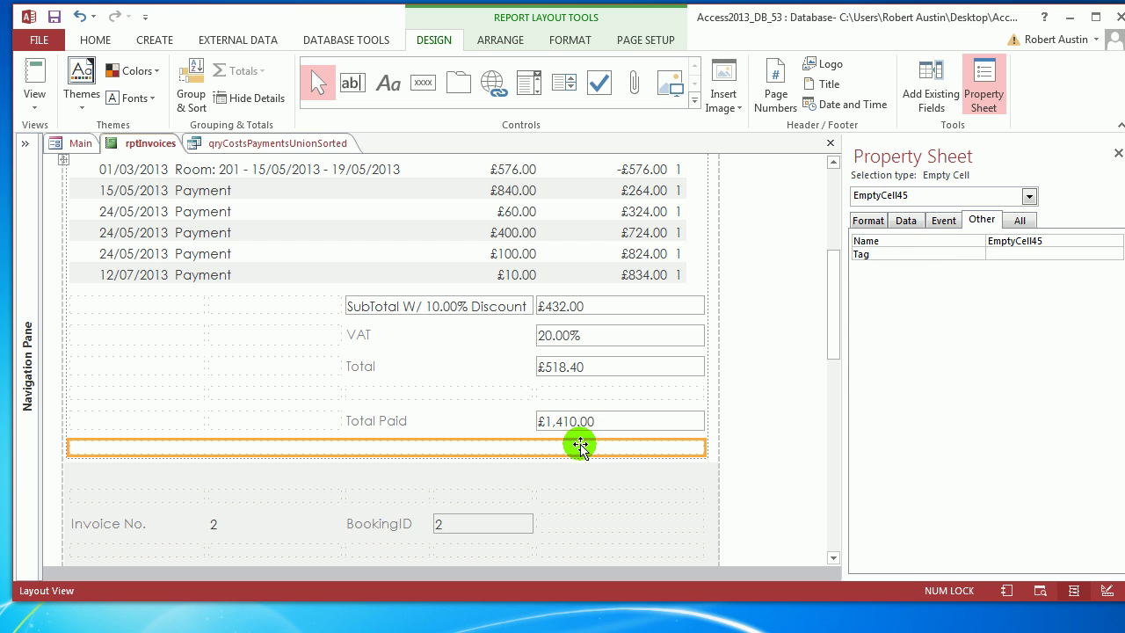
# Insert a new row below Total Paid holding a text box captioned Balance.
pyautogui.click(490, 40)
pyautogui.click(559, 420)
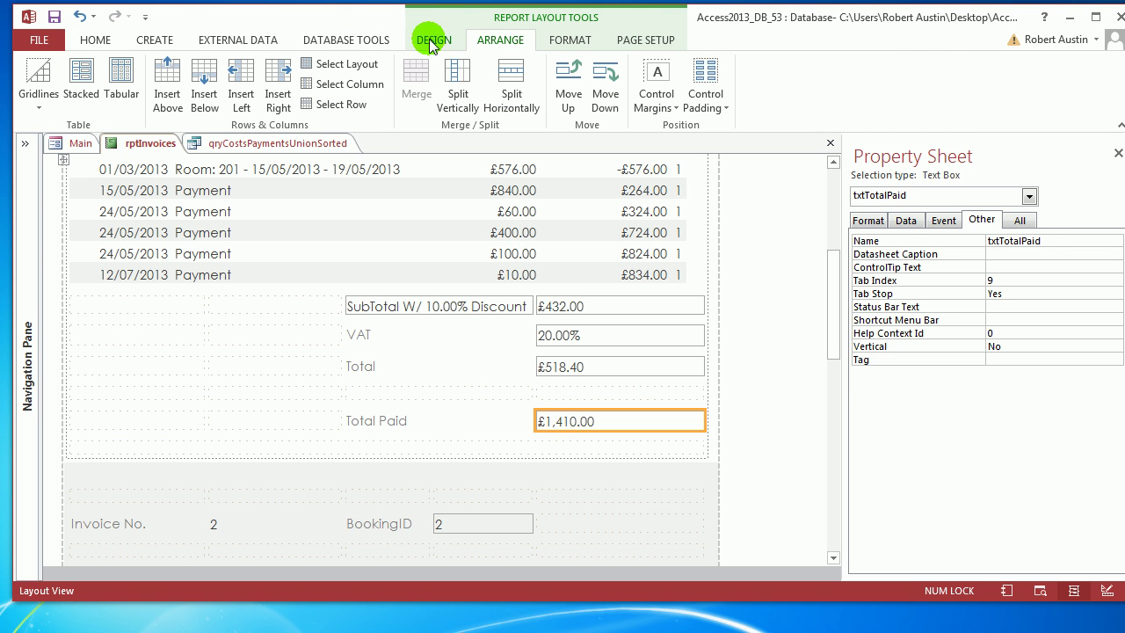
pyautogui.click(204, 83)
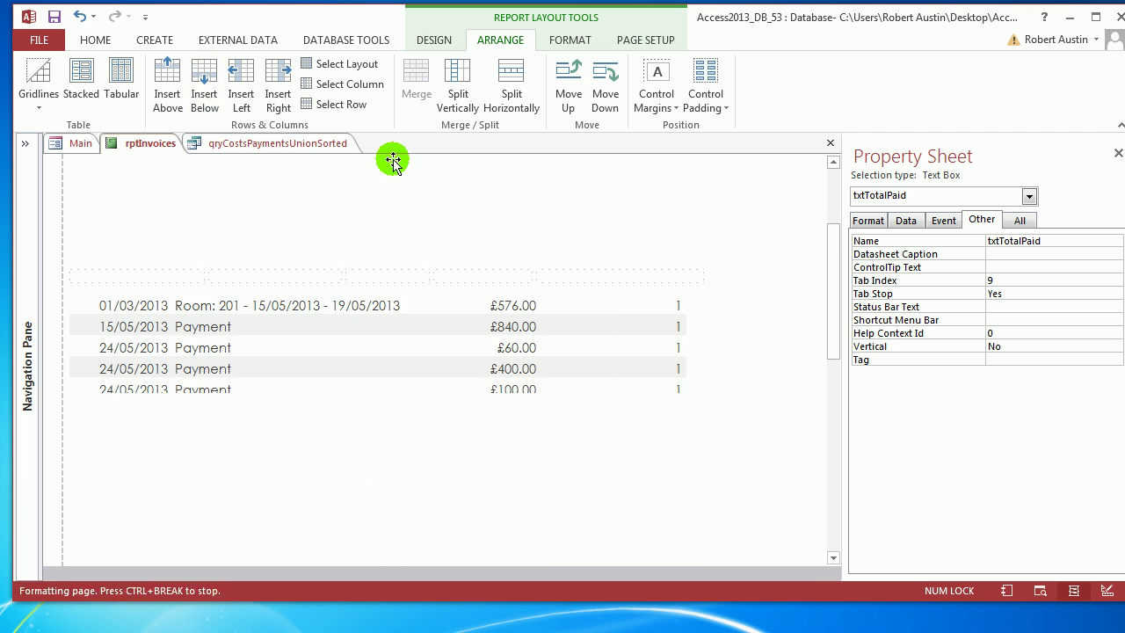
pyautogui.click(434, 39)
pyautogui.click(351, 82)
pyautogui.click(567, 492)
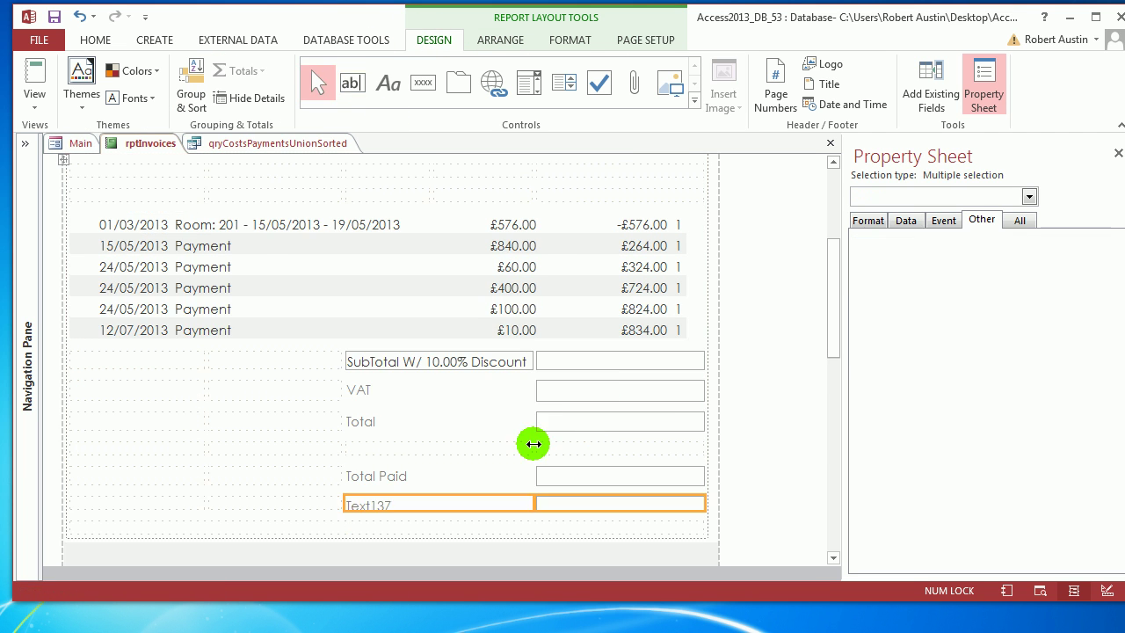
pyautogui.click(410, 444)
pyautogui.click(402, 448)
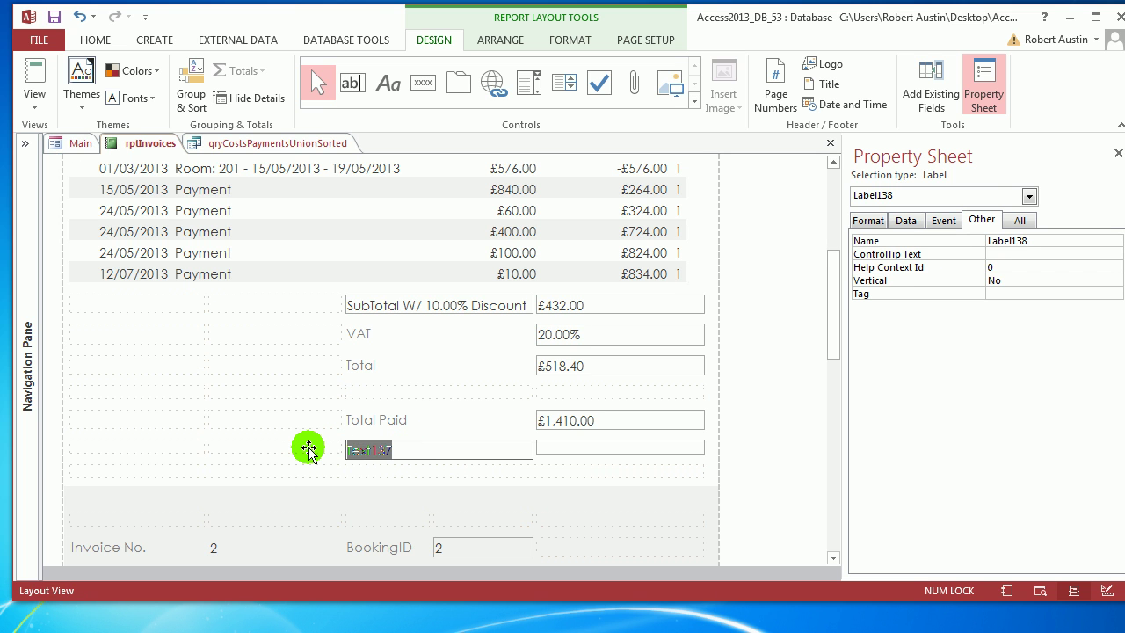
pyautogui.click(572, 449)
# Set the Balance box's control source to =[txtTotalPaid]-[txtTotal] and start choosing its number format.
pyautogui.click(625, 442)
pyautogui.click(912, 221)
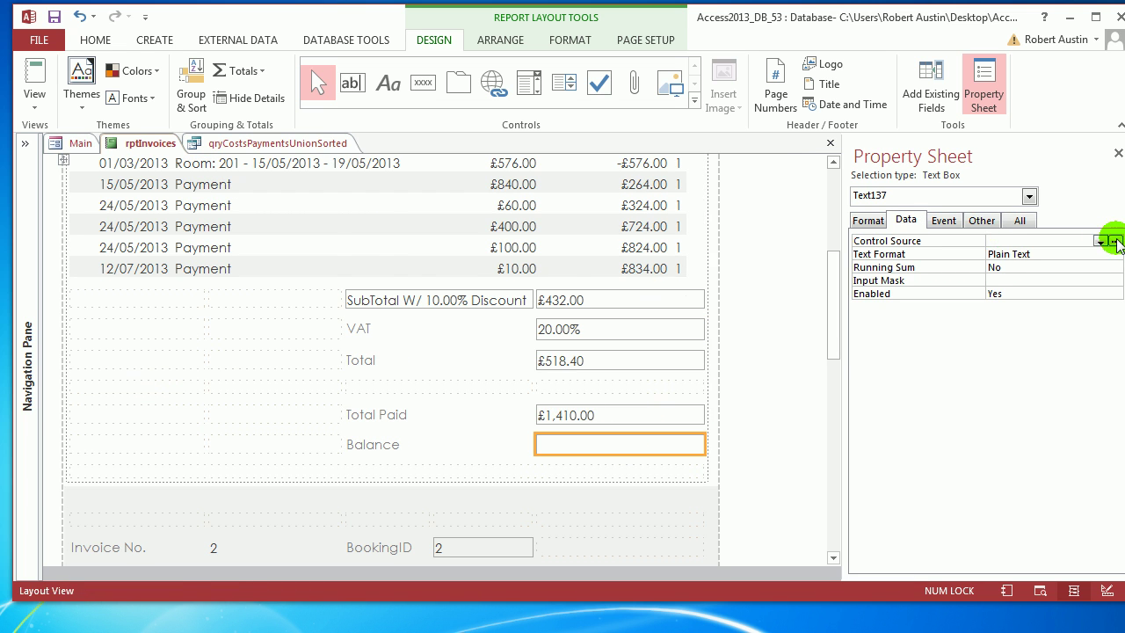
pyautogui.click(1115, 241)
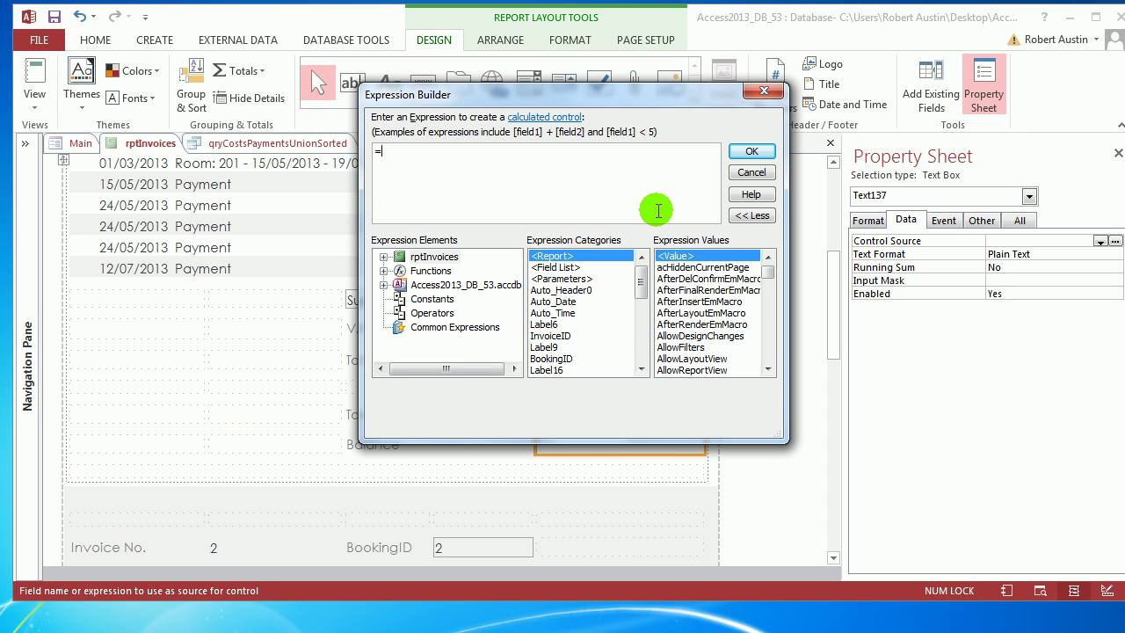
pyautogui.write('txtt')
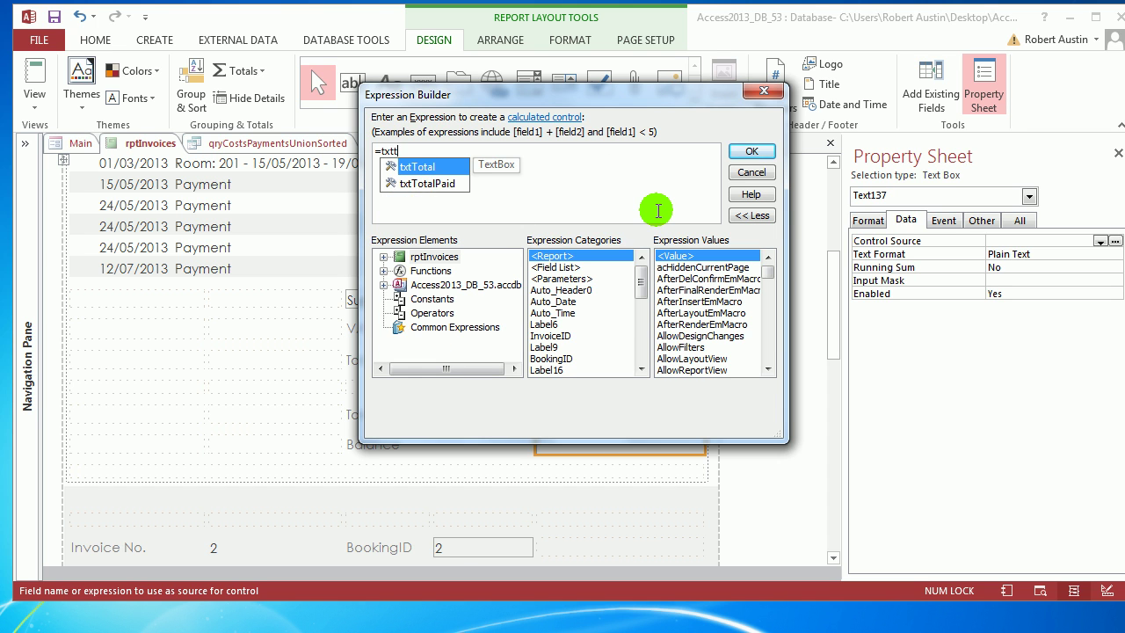
pyautogui.doubleClick(436, 184)
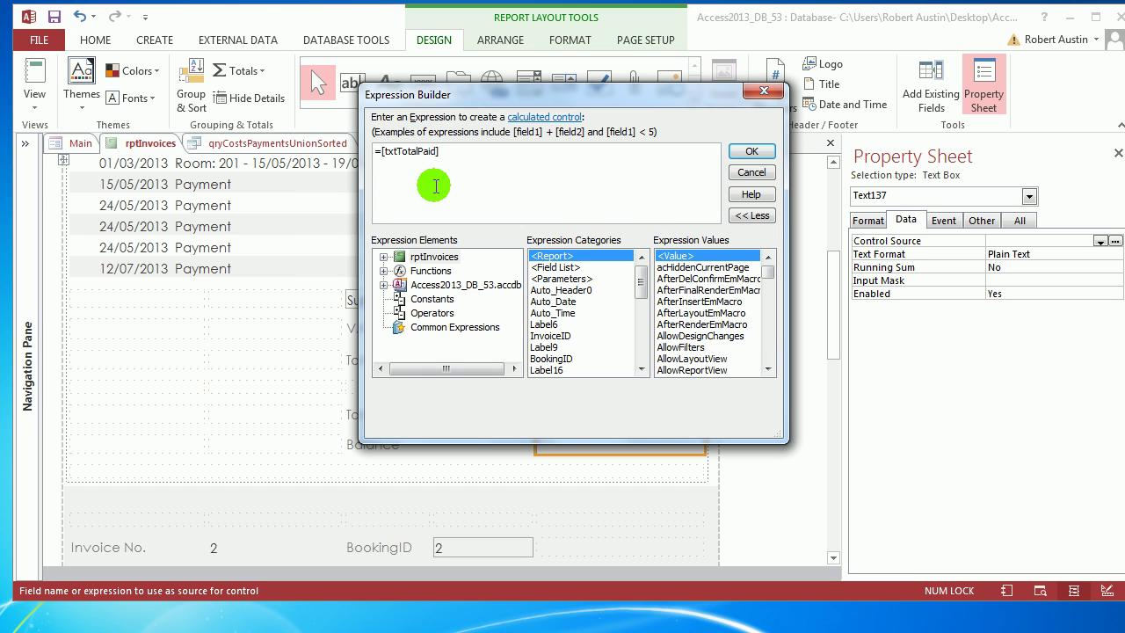
pyautogui.write('-[tx')
pyautogui.write('tTot')
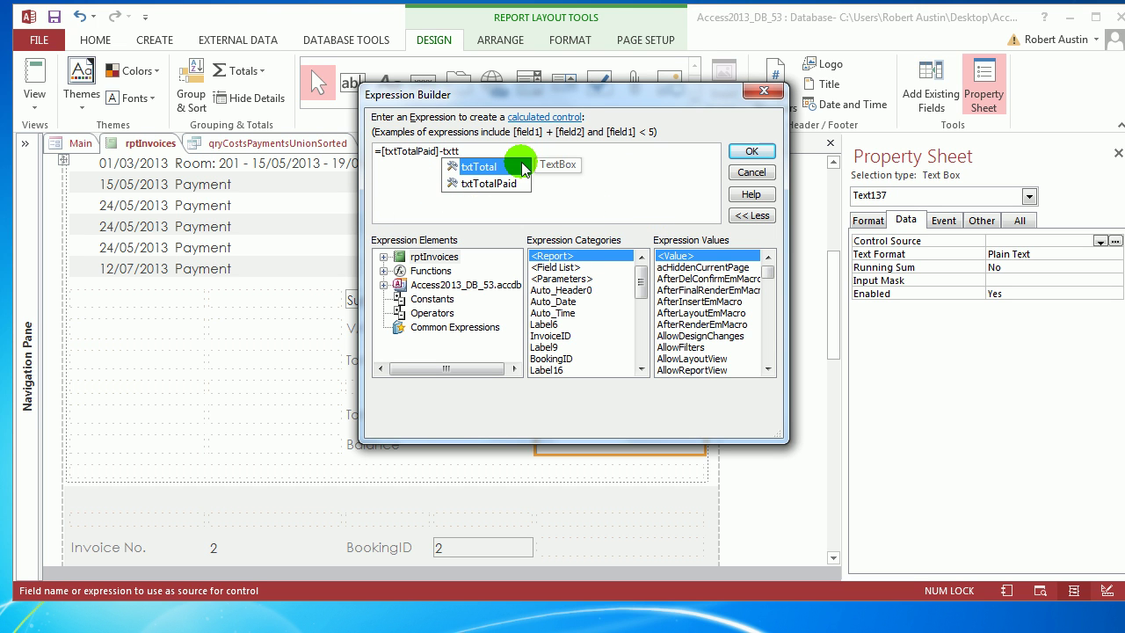
pyautogui.doubleClick(477, 166)
pyautogui.click(752, 151)
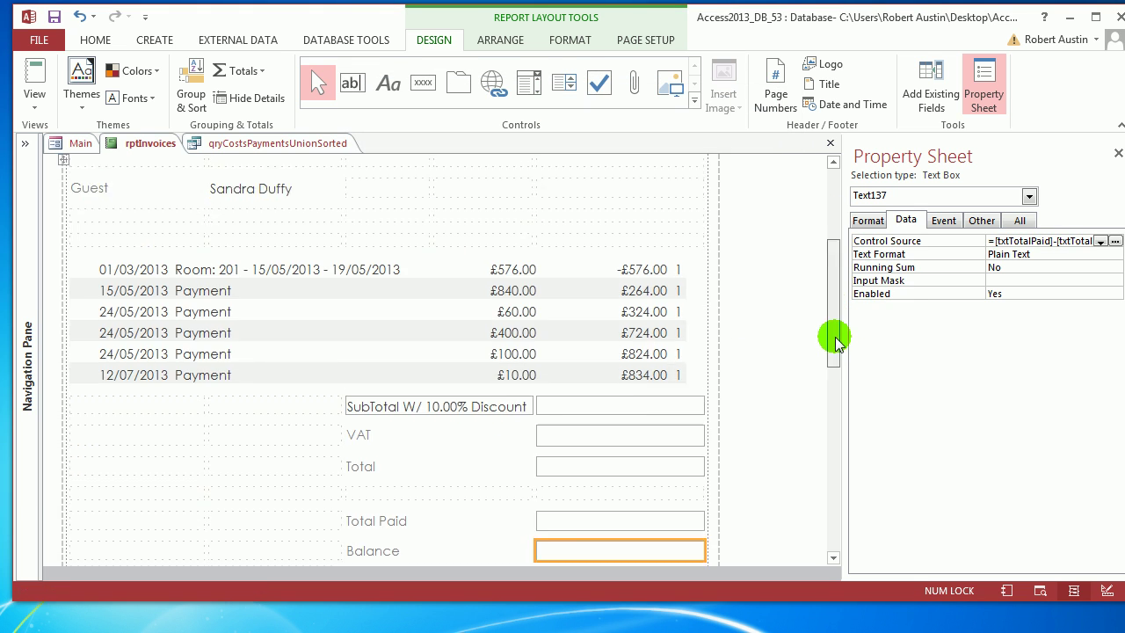
pyautogui.scroll(-3, 836, 344)
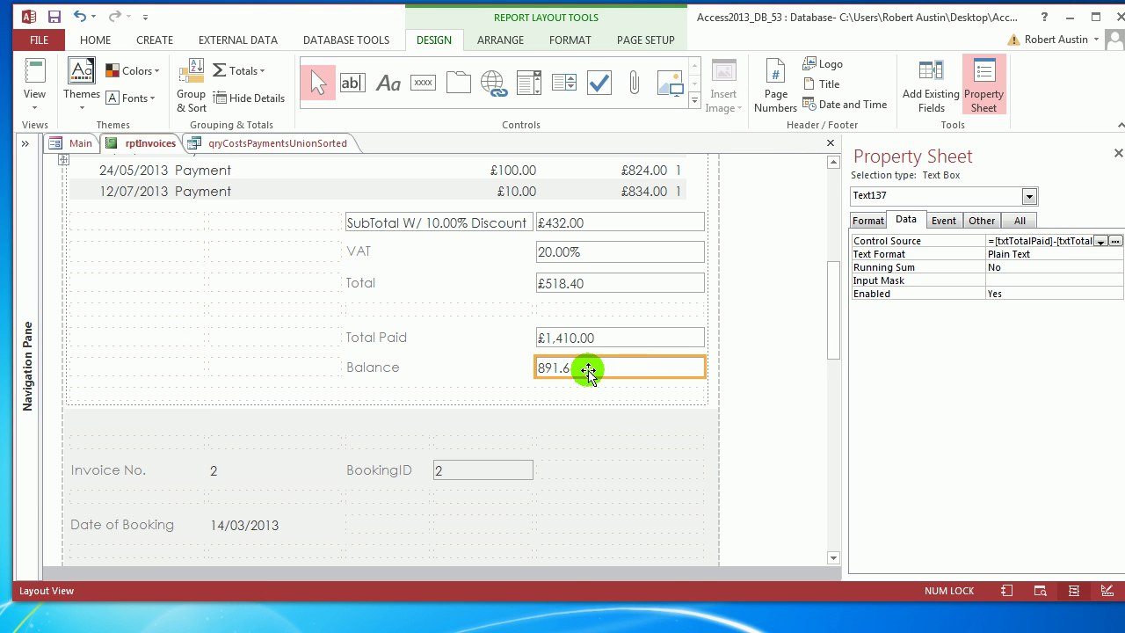
pyautogui.click(867, 220)
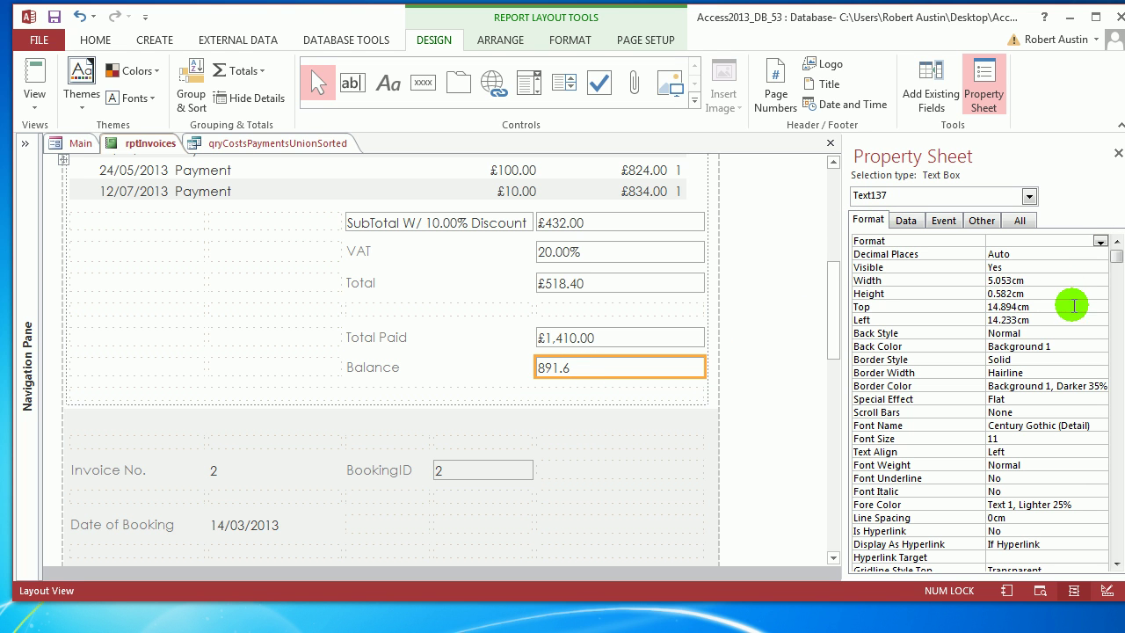
pyautogui.click(1099, 241)
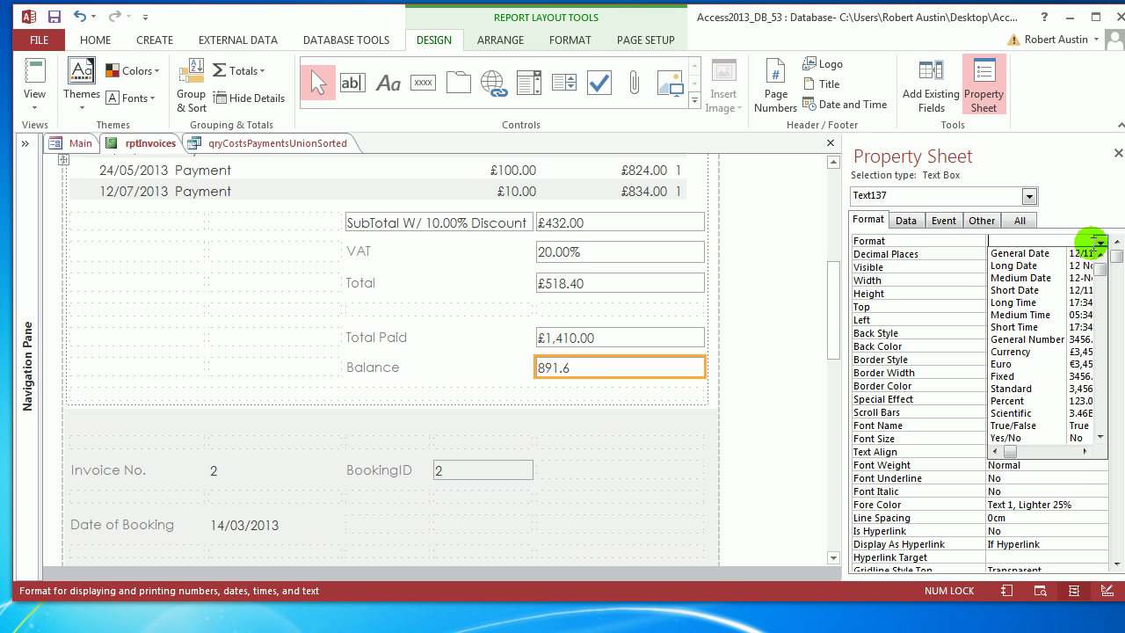
# Format Balance as Currency and make the totals value boxes and SubTotal label borders Transparent.
pyautogui.click(1011, 352)
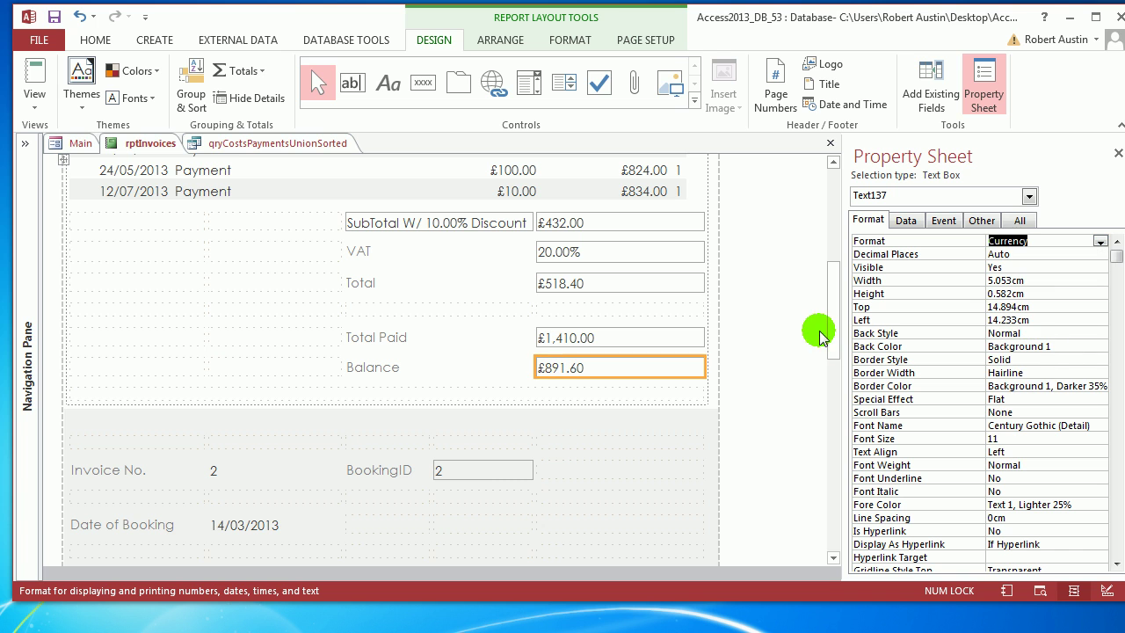
pyautogui.keyDown('shift'); pyautogui.click(596, 342); pyautogui.keyUp('shift')
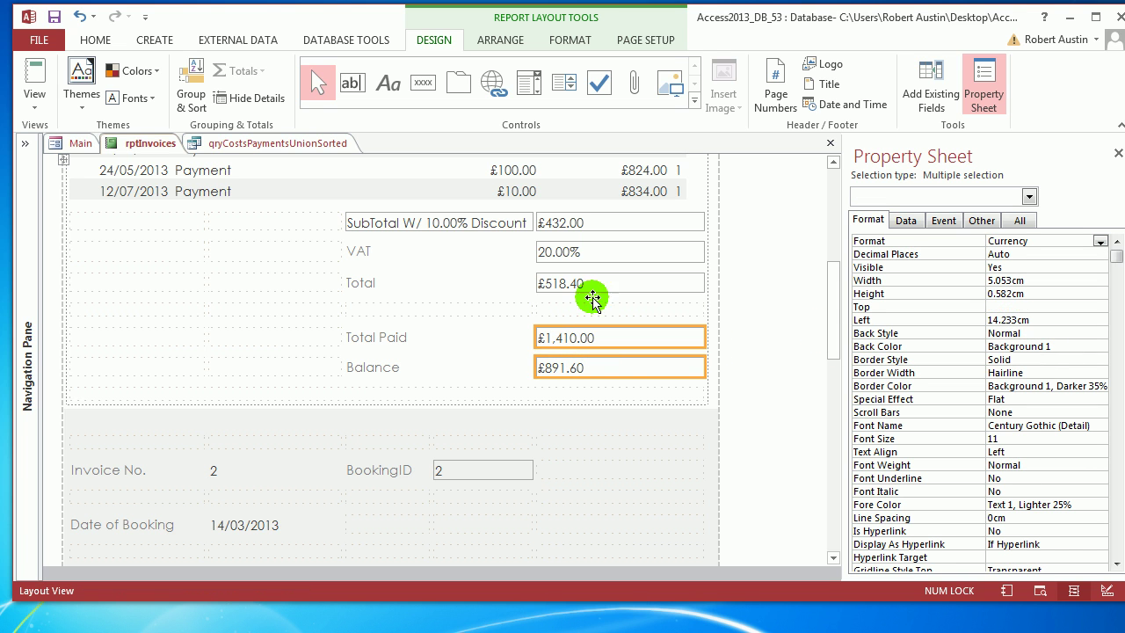
pyautogui.keyDown('shift'); pyautogui.click(589, 283); pyautogui.keyUp('shift')
pyautogui.keyDown('shift'); pyautogui.click(590, 252); pyautogui.keyUp('shift')
pyautogui.keyDown('shift'); pyautogui.click(582, 222); pyautogui.keyUp('shift')
pyautogui.keyDown('shift'); pyautogui.click(506, 223); pyautogui.keyUp('shift')
pyautogui.click(1098, 361)
pyautogui.click(1099, 361)
pyautogui.click(1037, 374)
# Check the £891.60 Balance and borderless totals in rptInvoices Print Preview, then close it.
pyautogui.scroll(3, 627, 344)
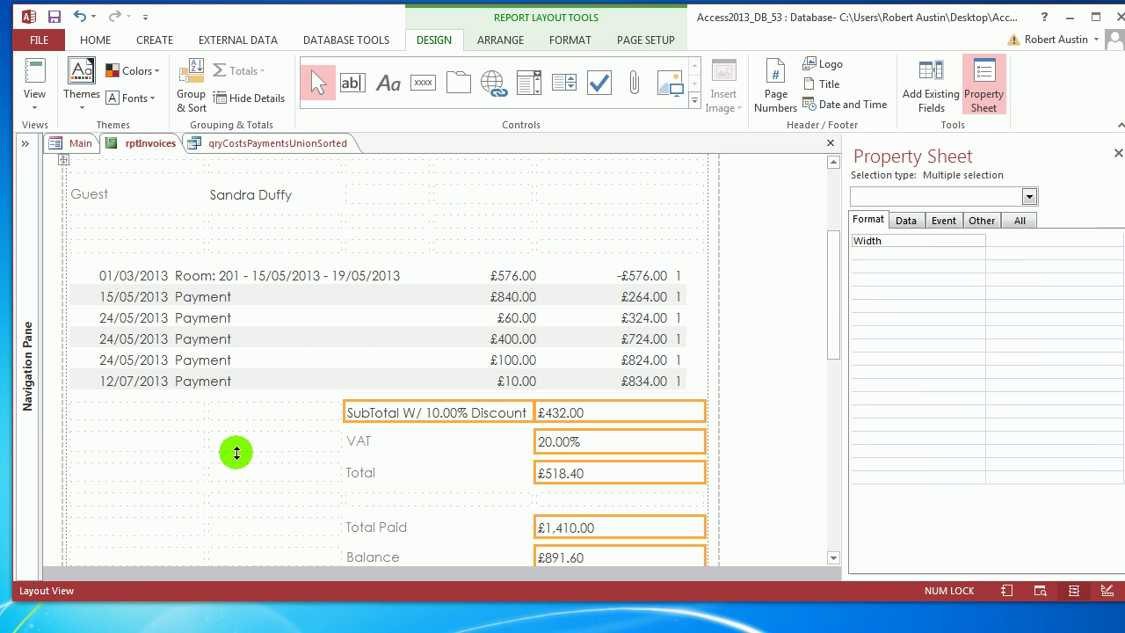
pyautogui.click(262, 425)
pyautogui.moveTo(829, 244); pyautogui.dragTo(828, 286)
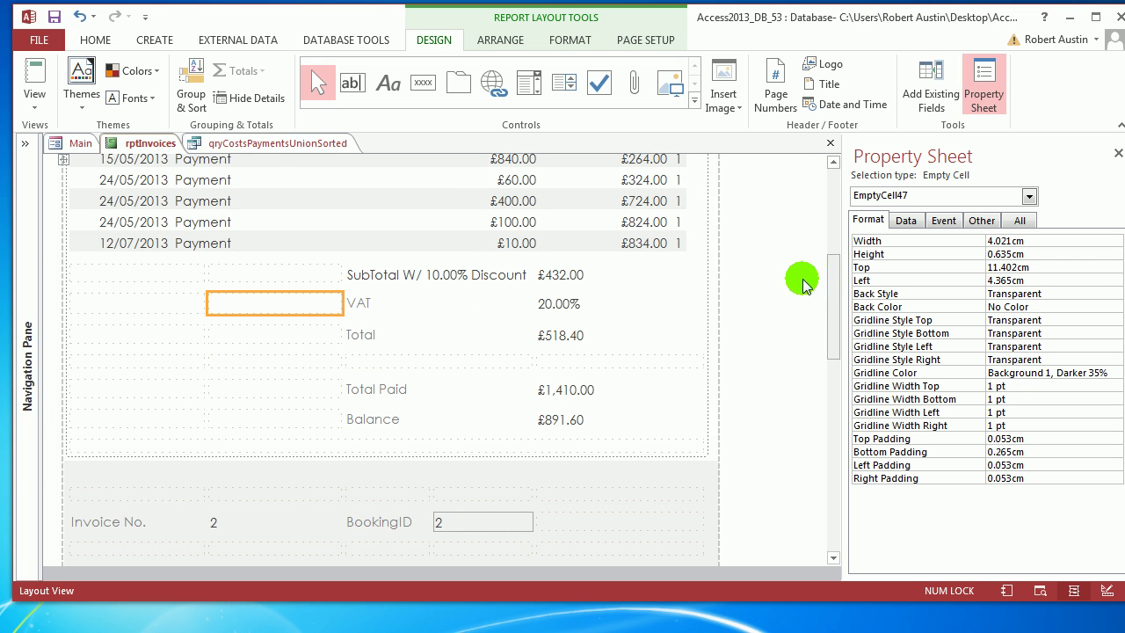
pyautogui.rightClick(167, 143)
pyautogui.click(161, 158)
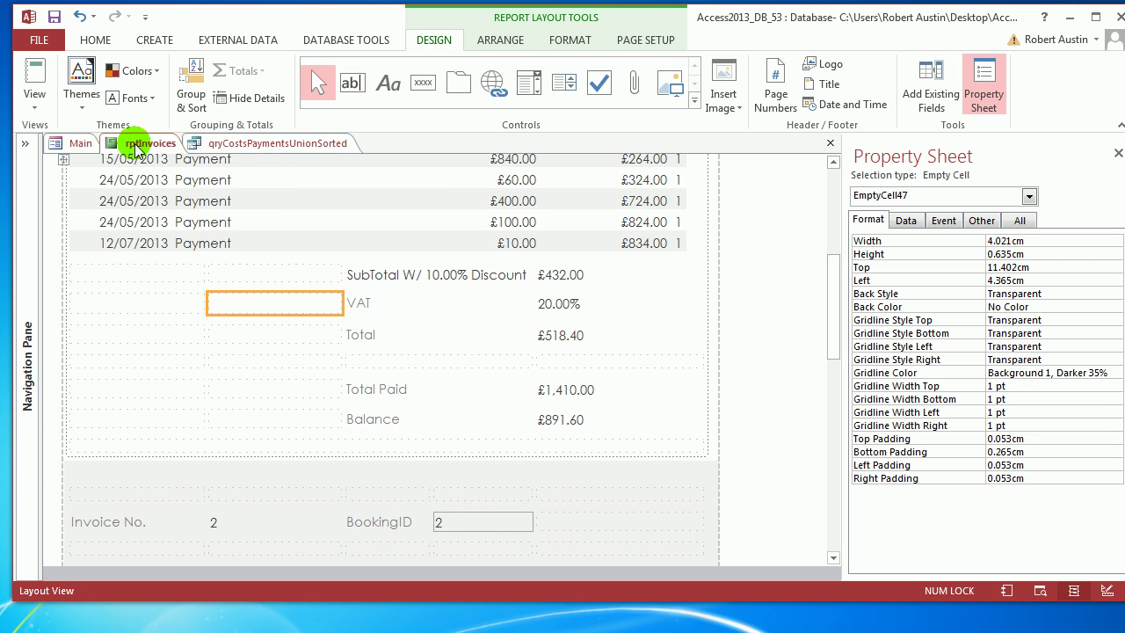
pyautogui.rightClick(131, 143)
pyautogui.click(194, 284)
pyautogui.scroll(5, 698, 309)
pyautogui.scroll(-5, 696, 310)
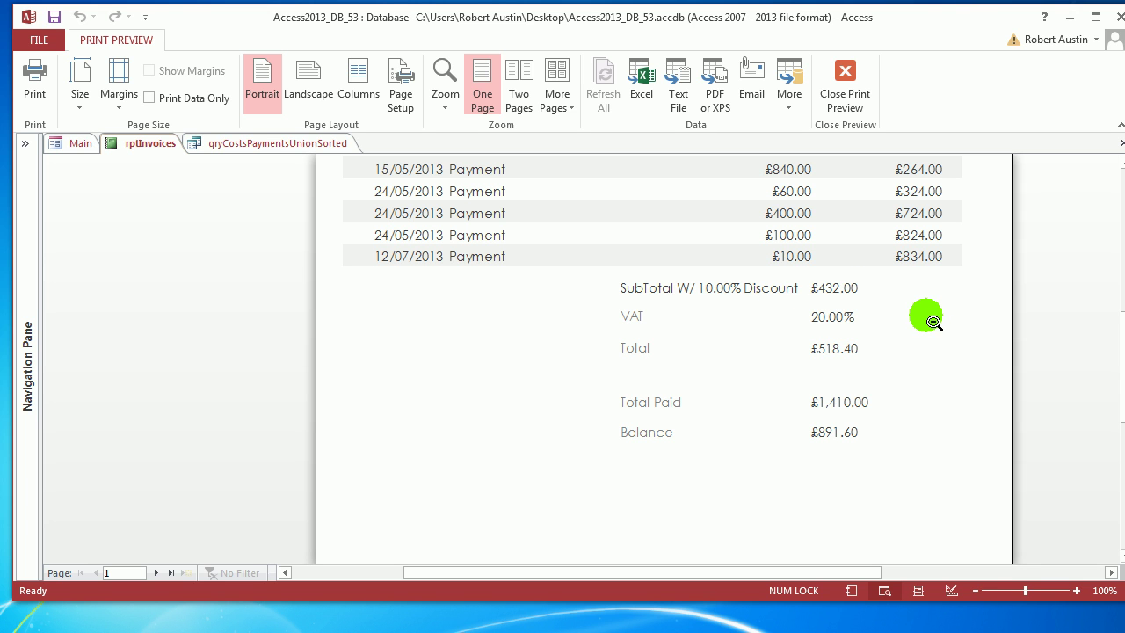
pyautogui.scroll(2, 936, 324)
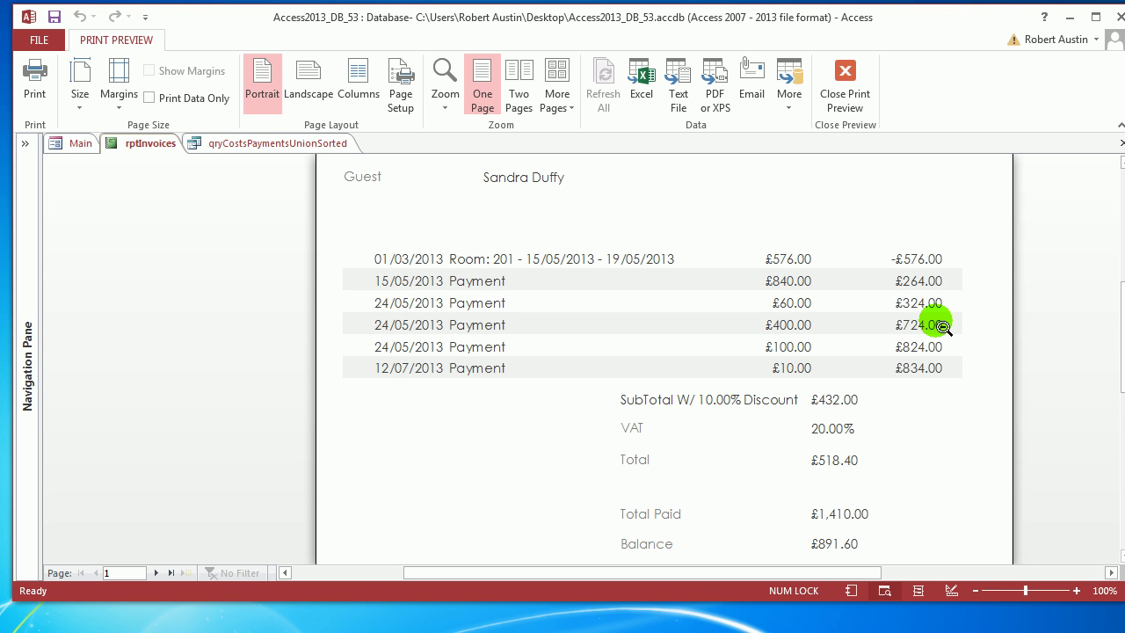
pyautogui.scroll(5, 942, 326)
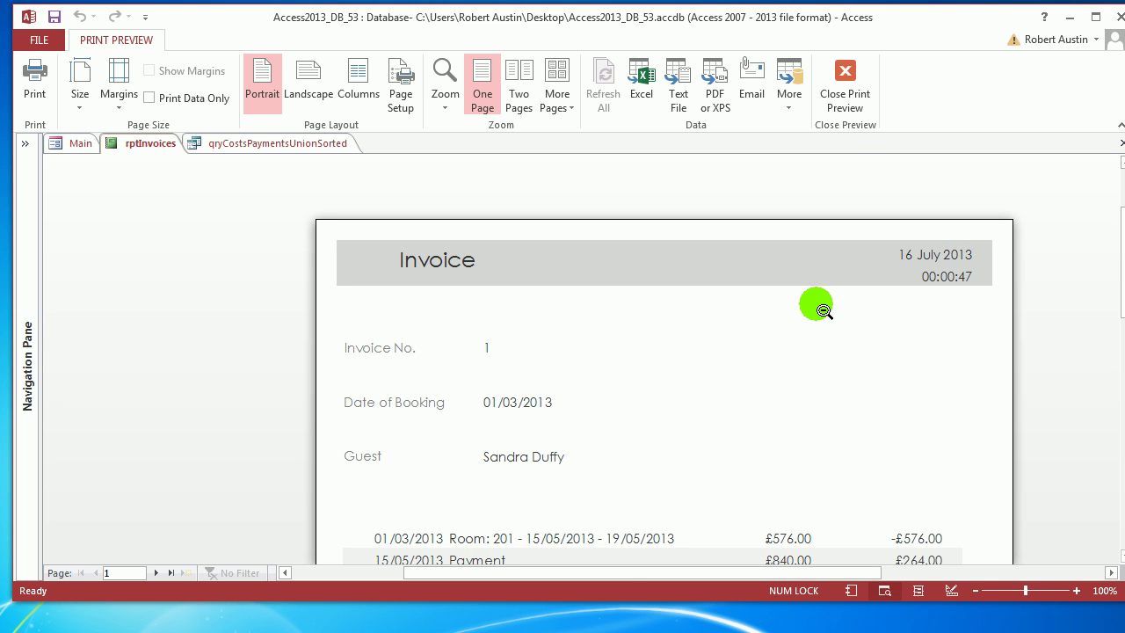
pyautogui.click(849, 102)
# Close rptInvoices, qryCostsPaymentsUnionSorted and the Main form after viewing its invoices list.
pyautogui.rightClick(160, 143)
pyautogui.click(189, 176)
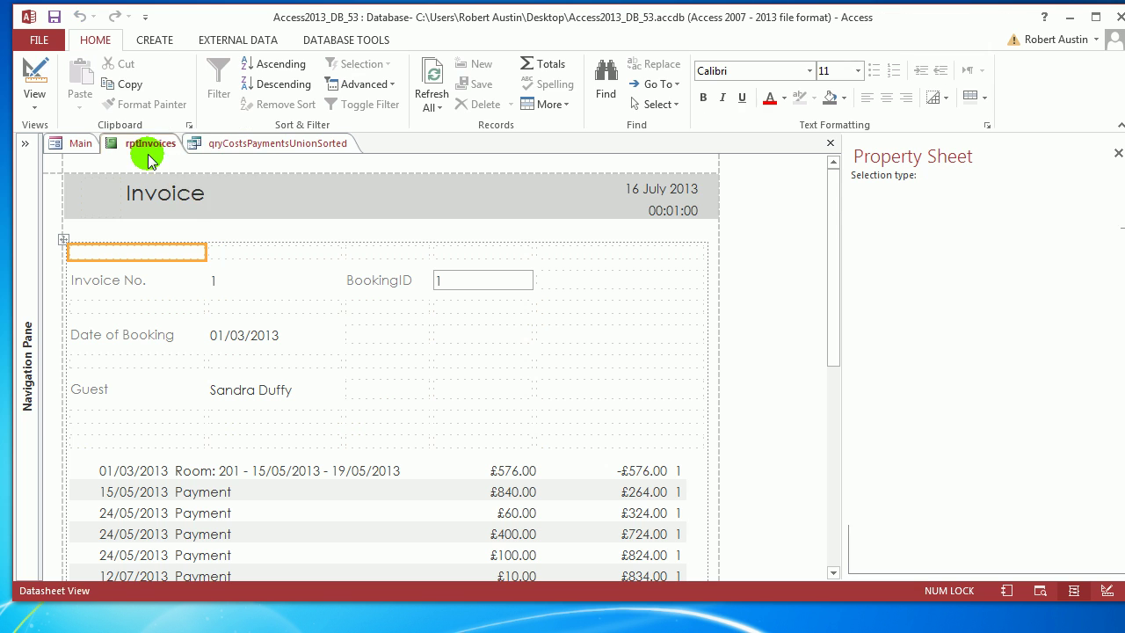
pyautogui.rightClick(151, 144)
pyautogui.click(182, 174)
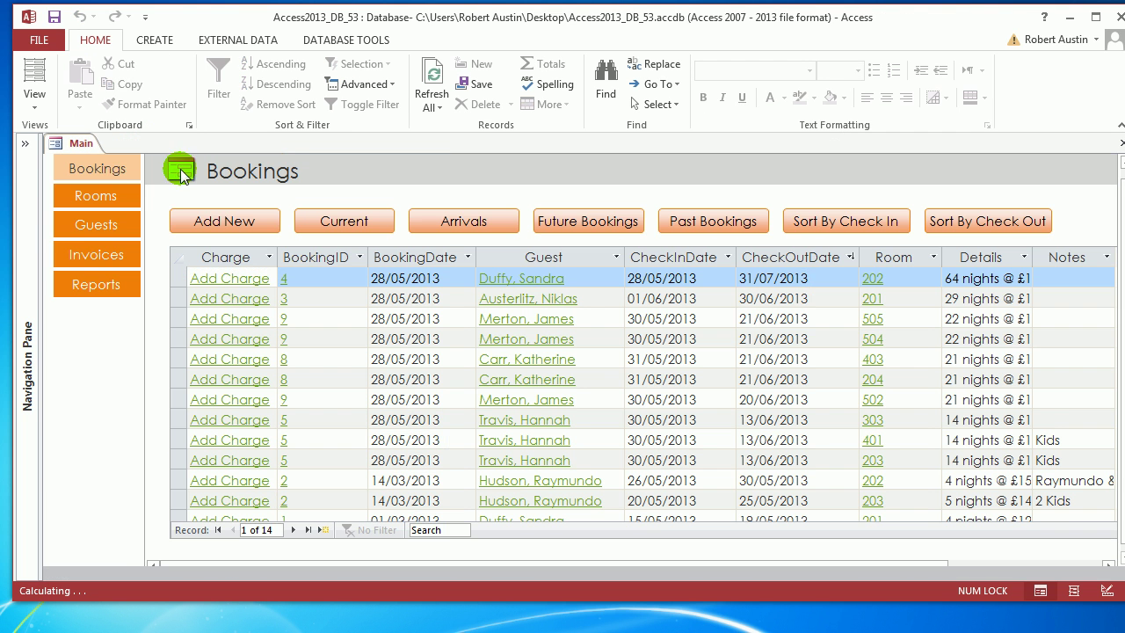
pyautogui.click(89, 254)
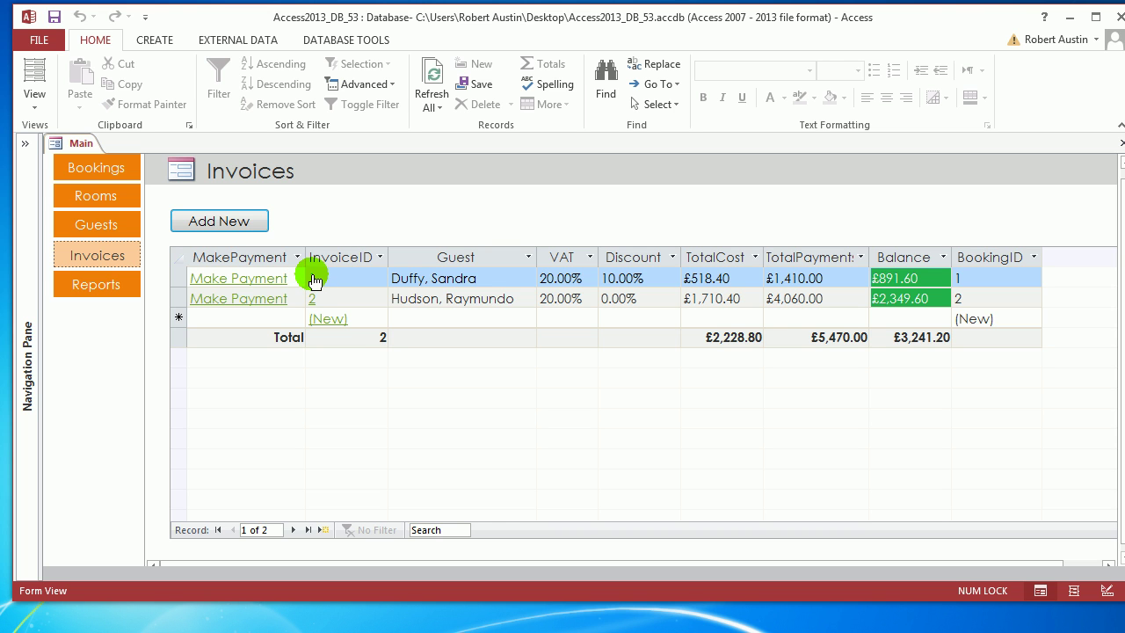
pyautogui.click(223, 266)
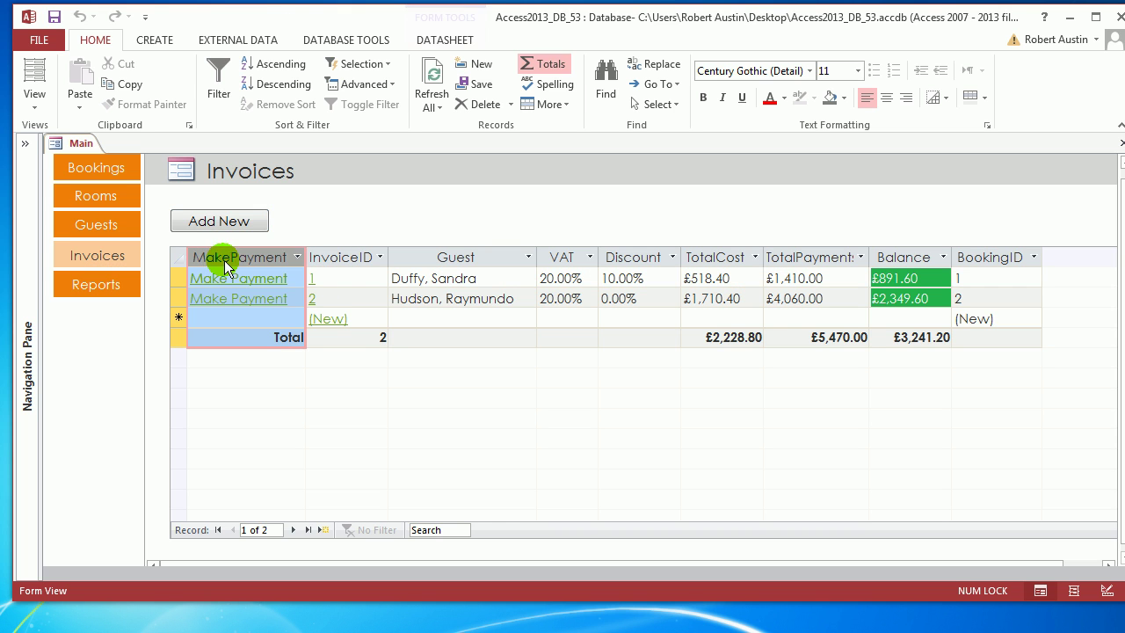
pyautogui.click(27, 142)
pyautogui.rightClick(264, 141)
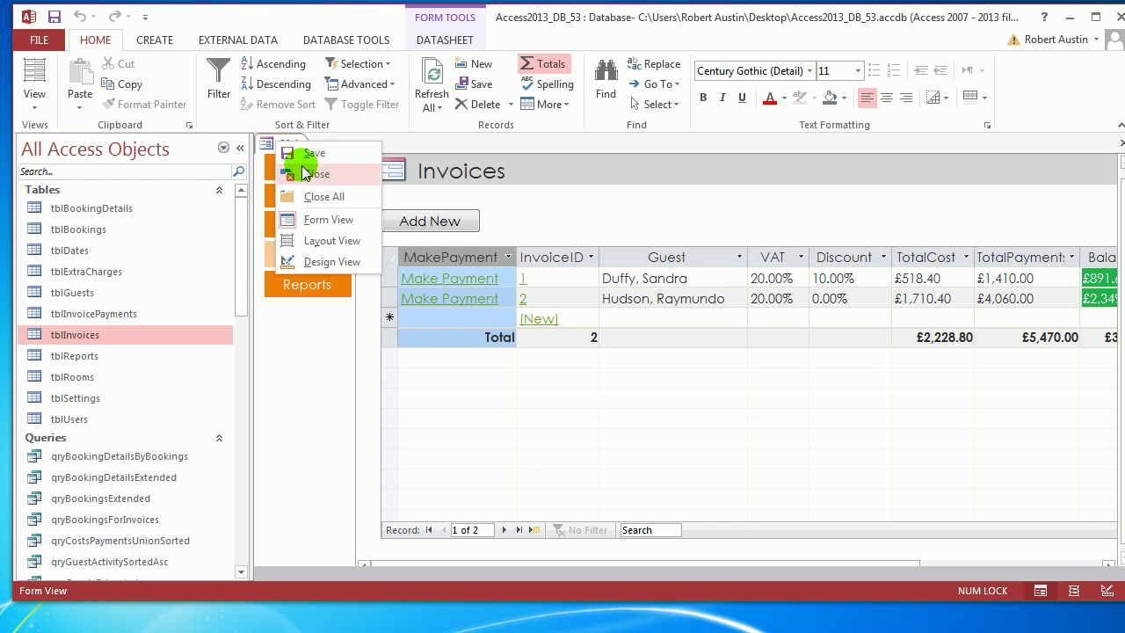
pyautogui.click(307, 171)
pyautogui.moveTo(238, 262); pyautogui.dragTo(206, 347)
# Open qryInvoicesExtended in Design View and add a first field Print: "Print" before MakePayment.
pyautogui.doubleClick(132, 421)
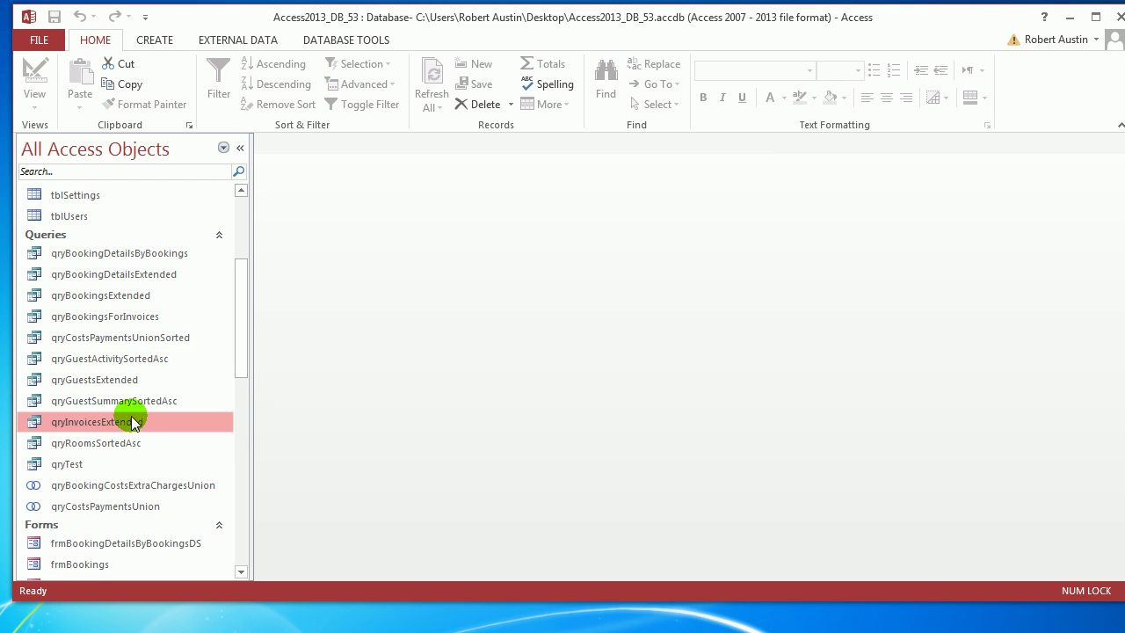
pyautogui.rightClick(299, 143)
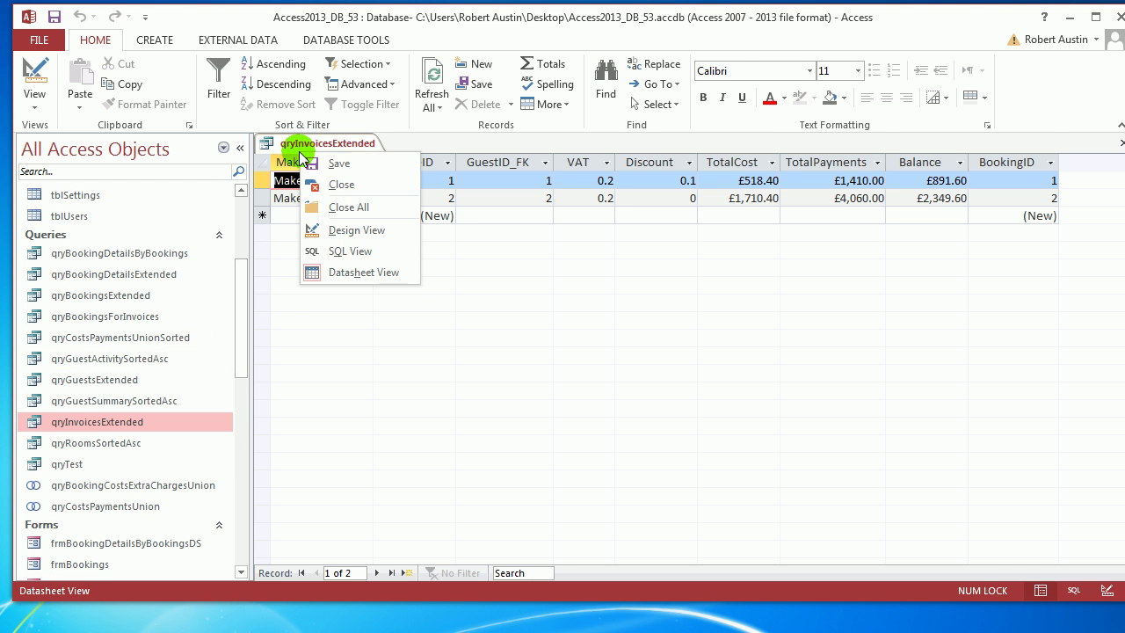
pyautogui.click(347, 229)
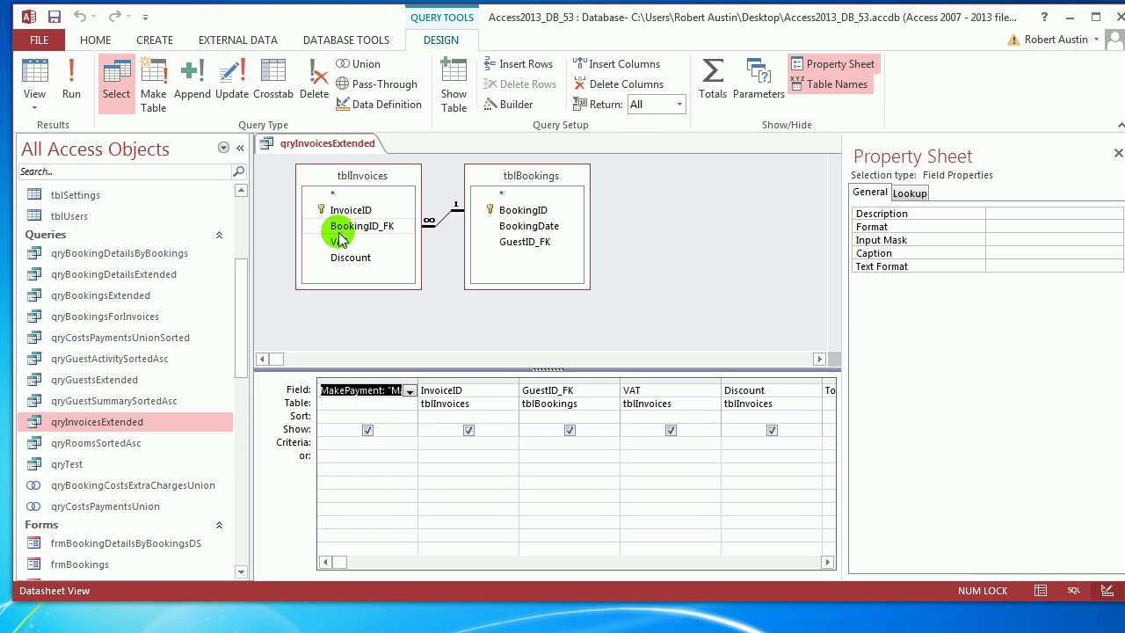
pyautogui.click(358, 378)
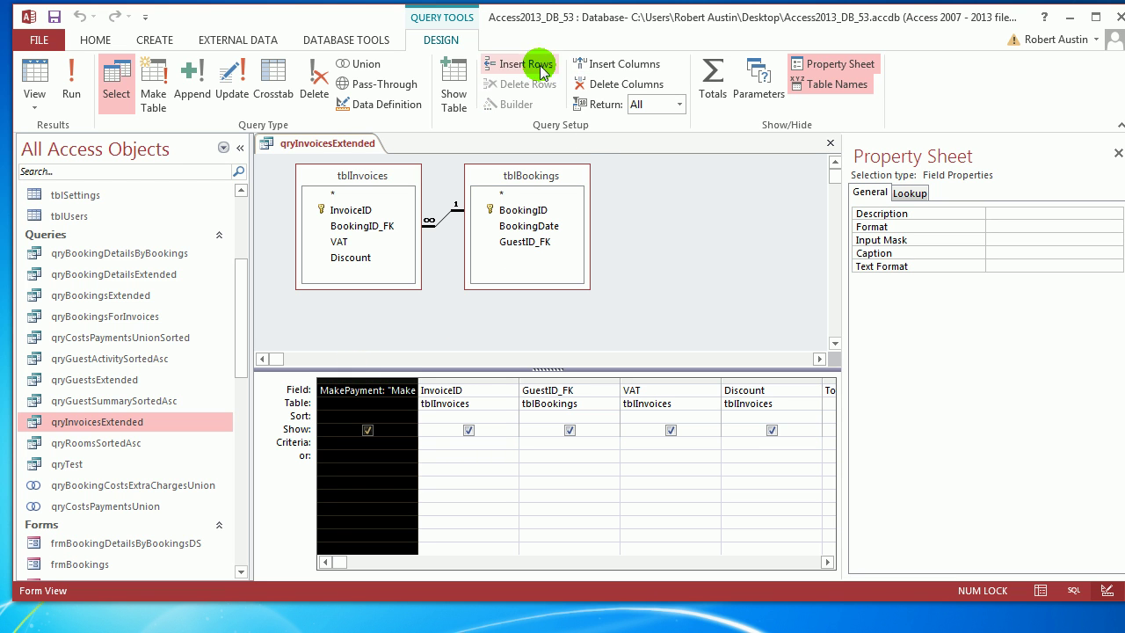
pyautogui.click(615, 63)
pyautogui.click(367, 390)
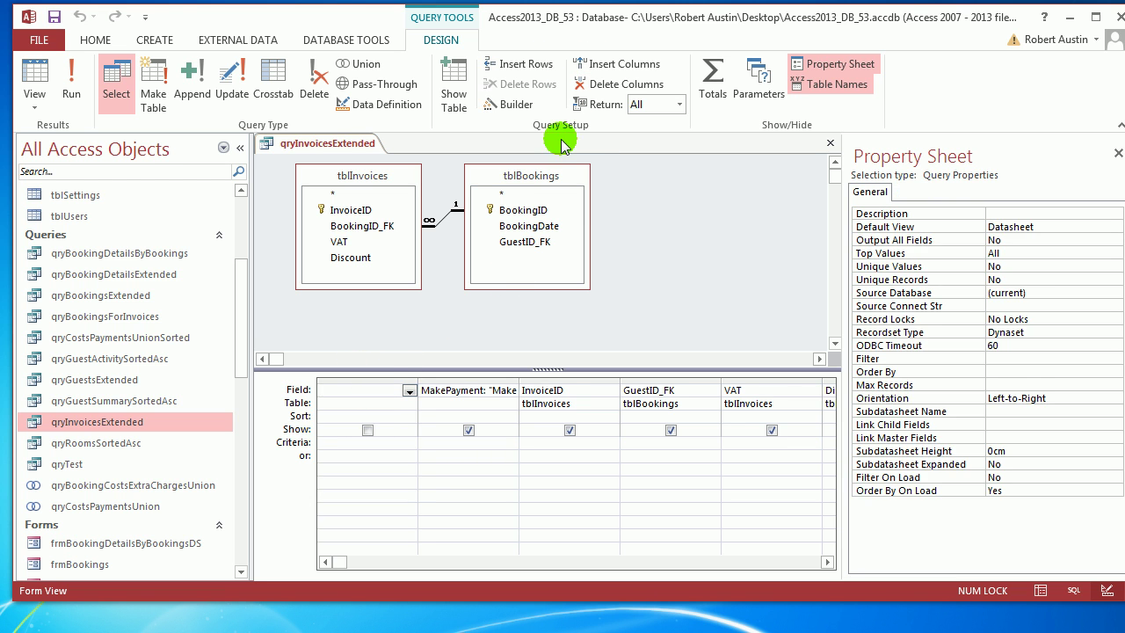
pyautogui.click(515, 104)
pyautogui.write('Print: Print')
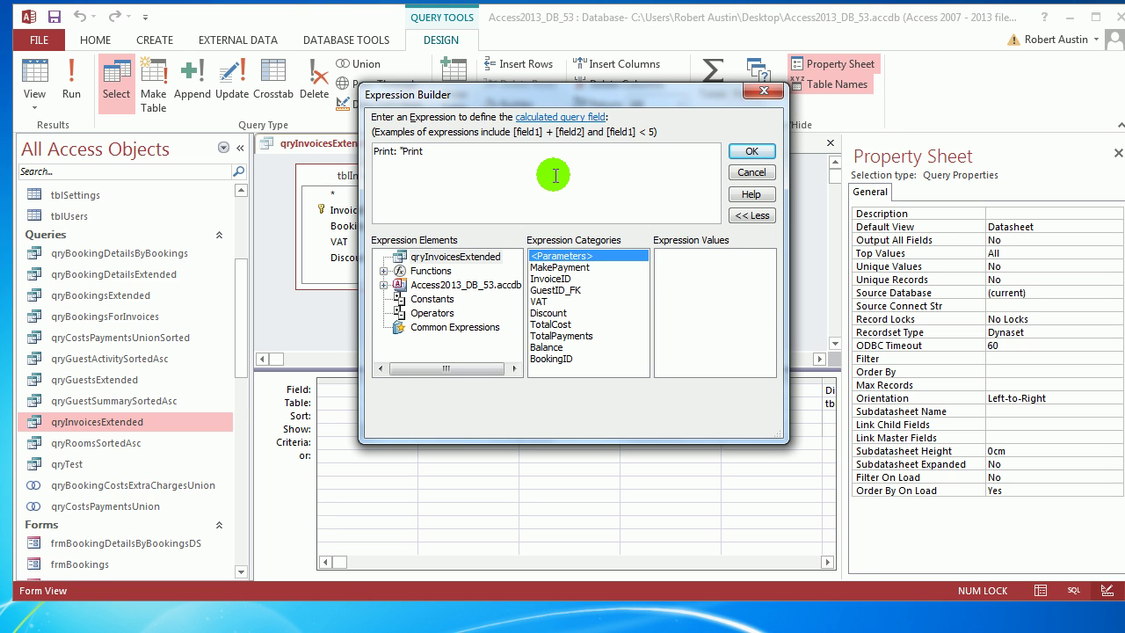
pyautogui.click(752, 151)
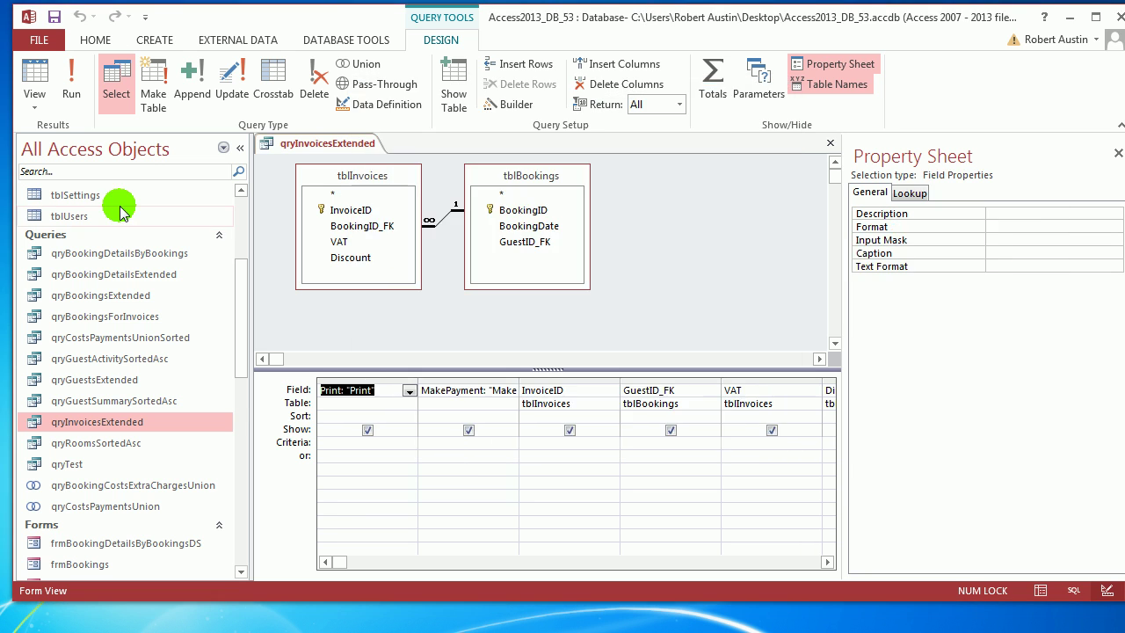
# Filter objects by 'ds', open frmInvoicesExtendedDS, then close it and the qryInvoicesExtended query.
pyautogui.click(152, 171)
pyautogui.write('ds')
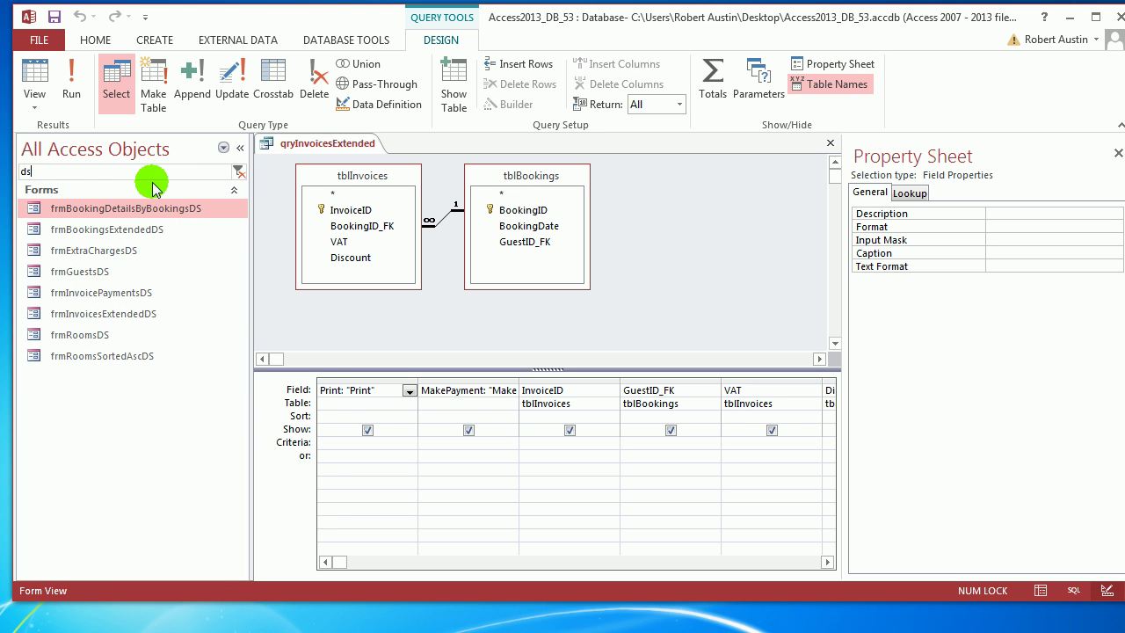
pyautogui.doubleClick(163, 314)
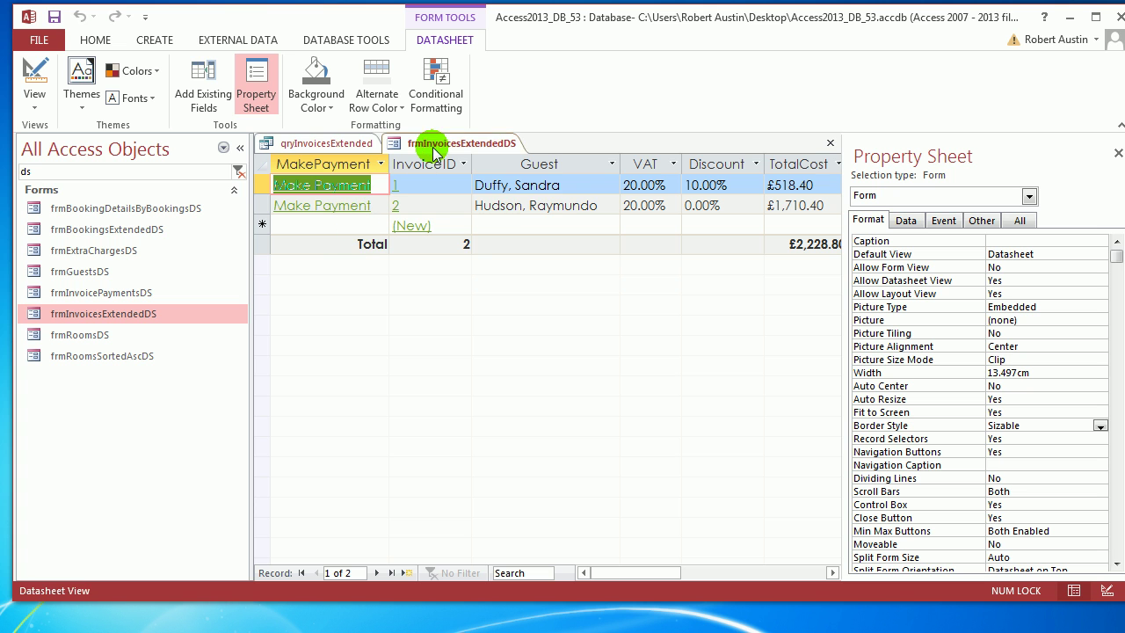
pyautogui.rightClick(435, 151)
pyautogui.click(497, 214)
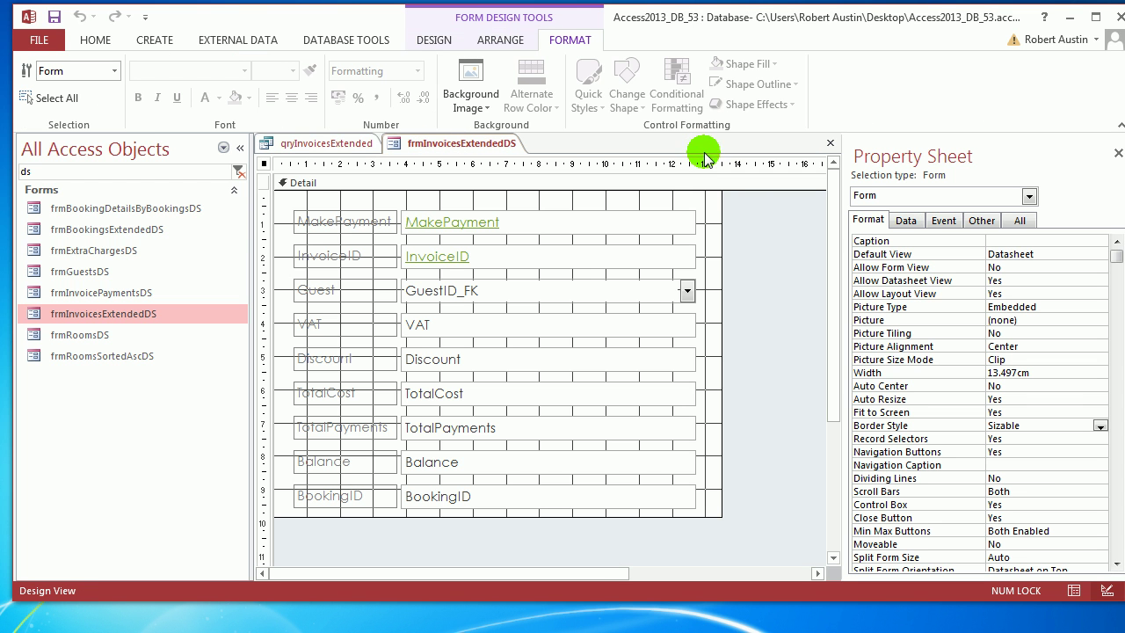
pyautogui.click(434, 39)
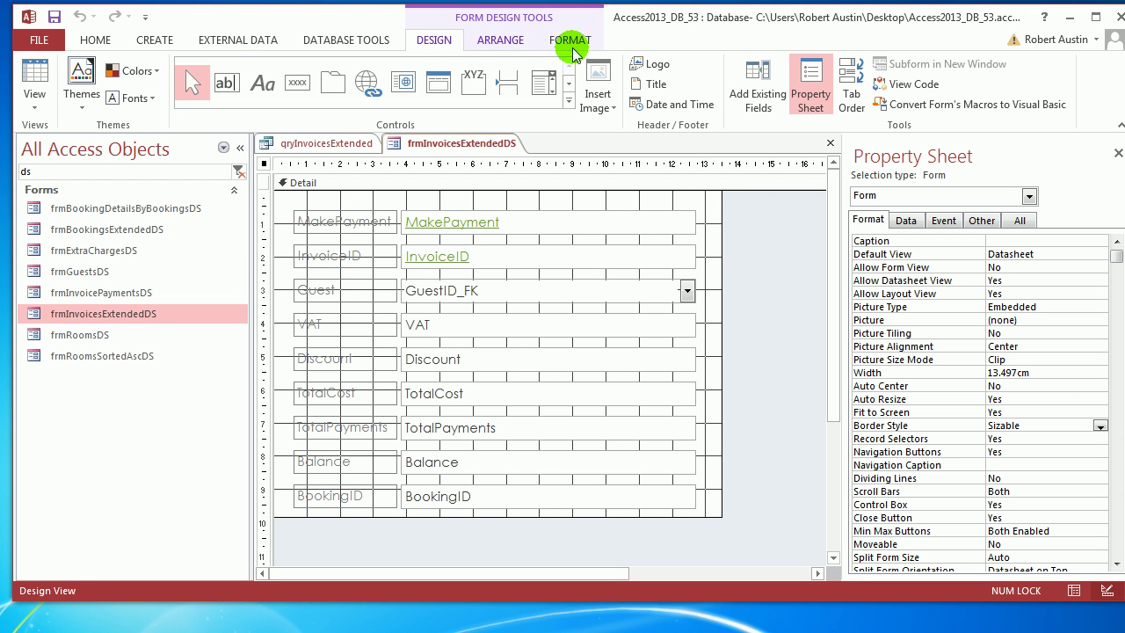
pyautogui.click(773, 97)
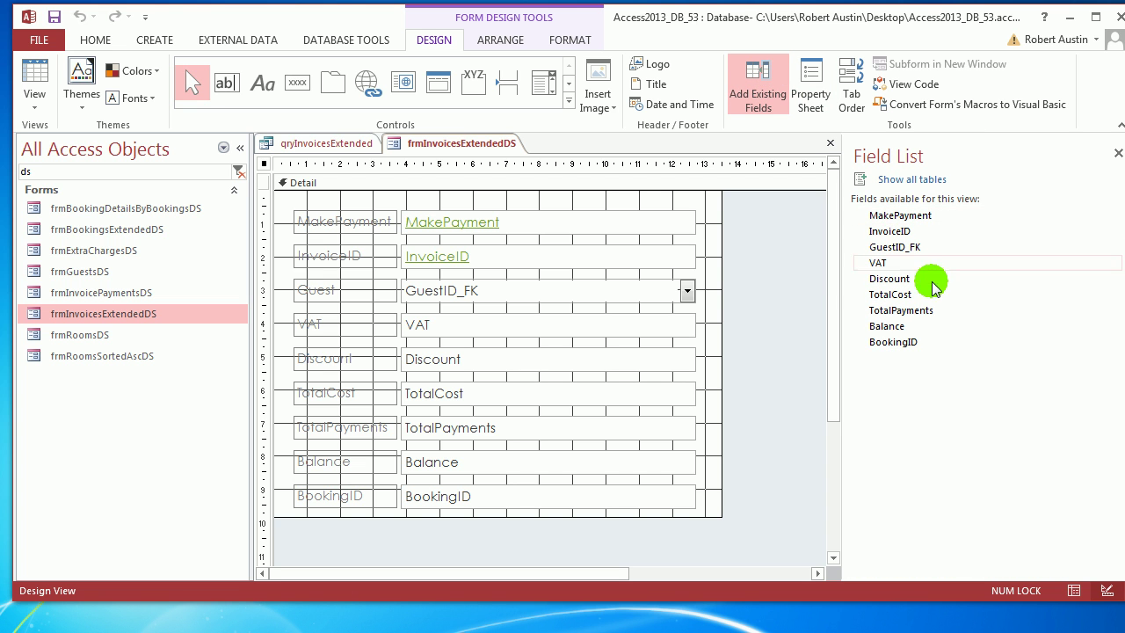
pyautogui.rightClick(439, 146)
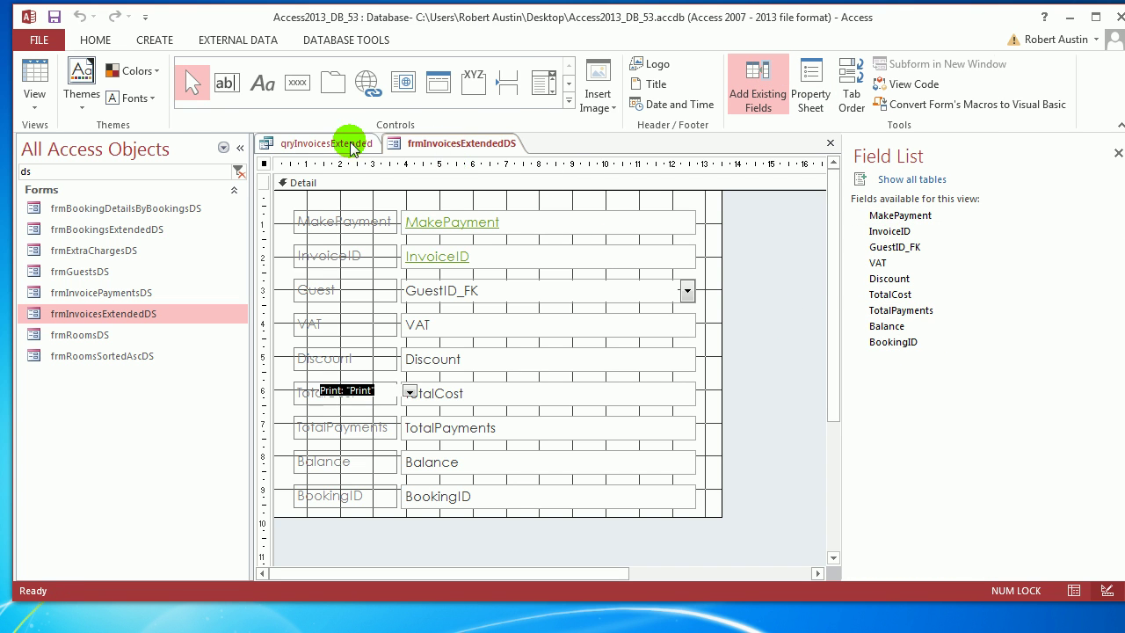
pyautogui.click(472, 180)
pyautogui.rightClick(290, 143)
pyautogui.click(353, 255)
pyautogui.rightClick(346, 156)
pyautogui.click(372, 176)
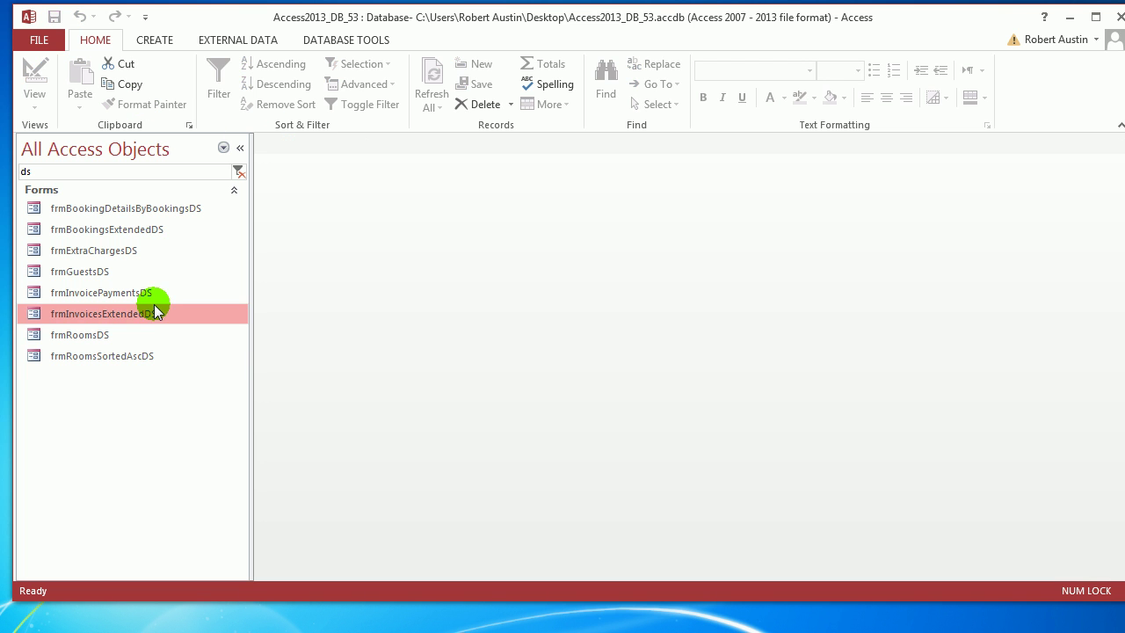
# Reopen frmInvoicesExtendedDS in Design View, drag the Print field onto it, and switch to Datasheet View.
pyautogui.doubleClick(154, 312)
pyautogui.rightClick(333, 145)
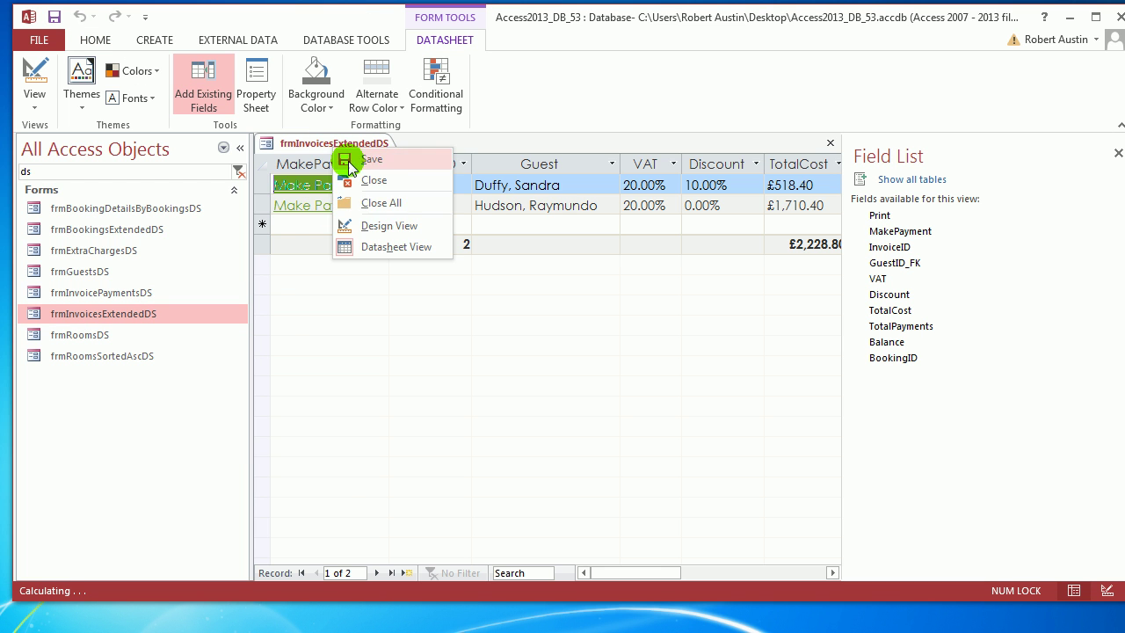
pyautogui.click(384, 227)
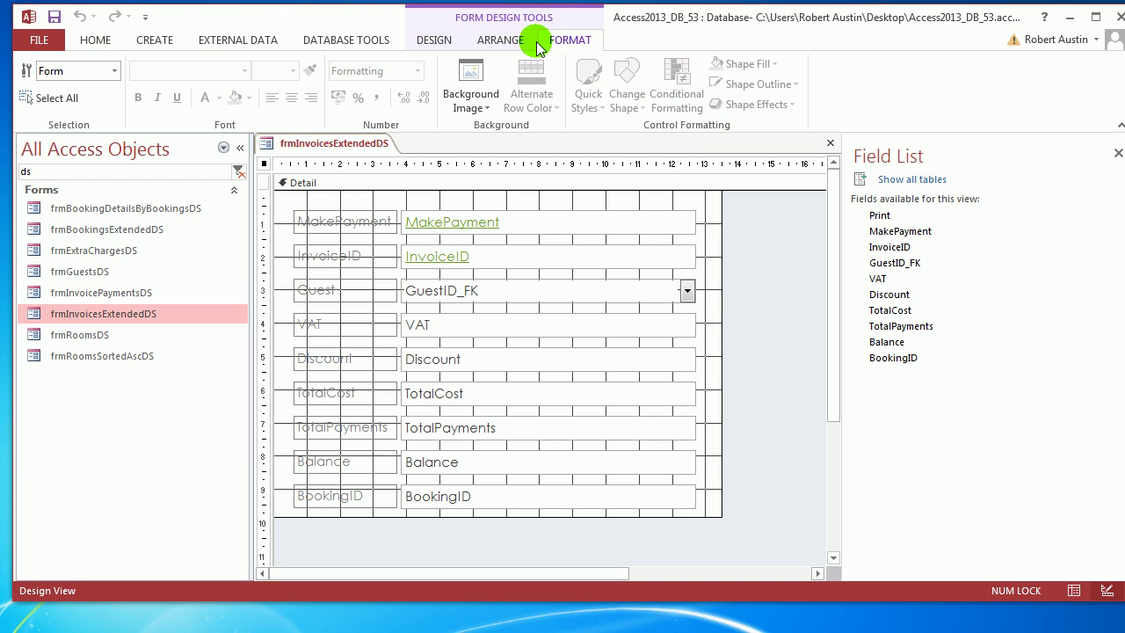
pyautogui.click(451, 41)
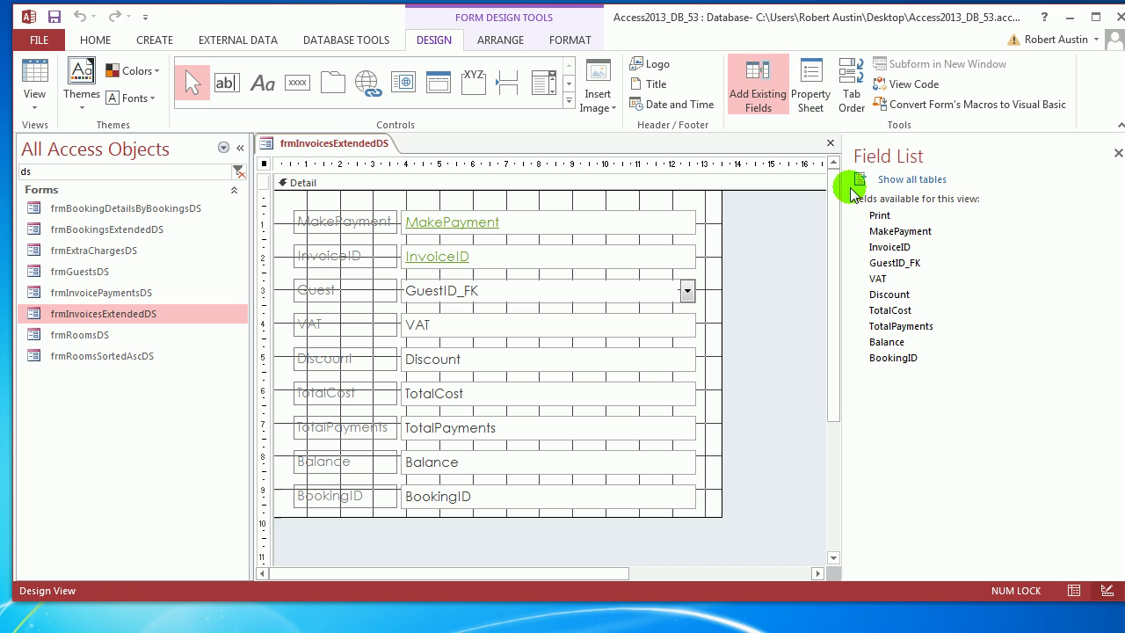
pyautogui.moveTo(881, 220); pyautogui.dragTo(436, 230)
pyautogui.rightClick(339, 145)
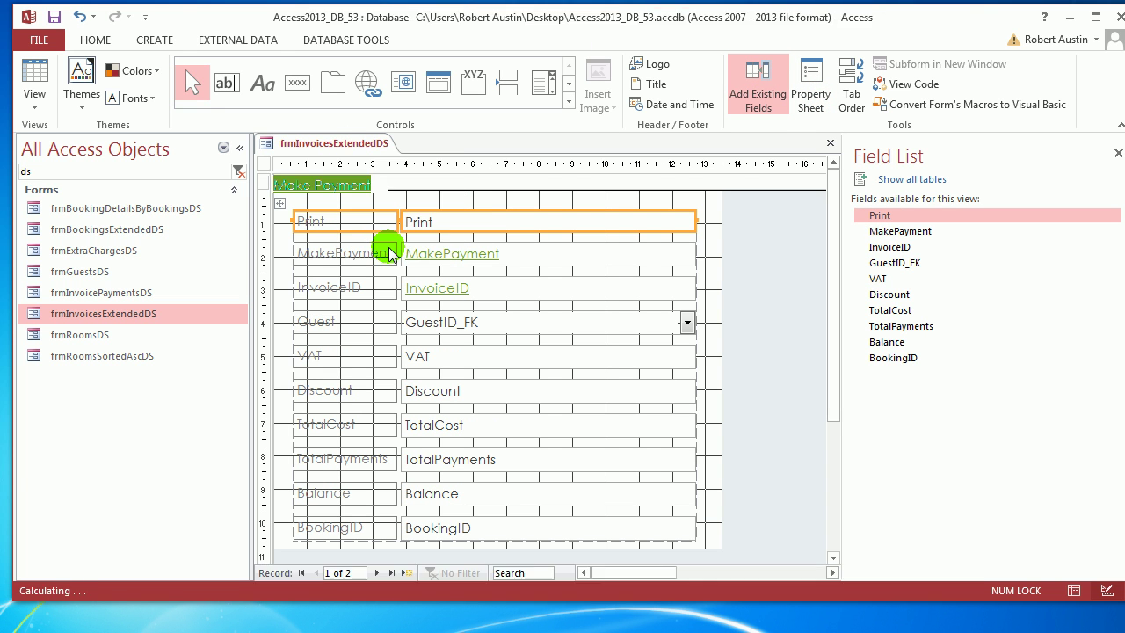
pyautogui.click(381, 243)
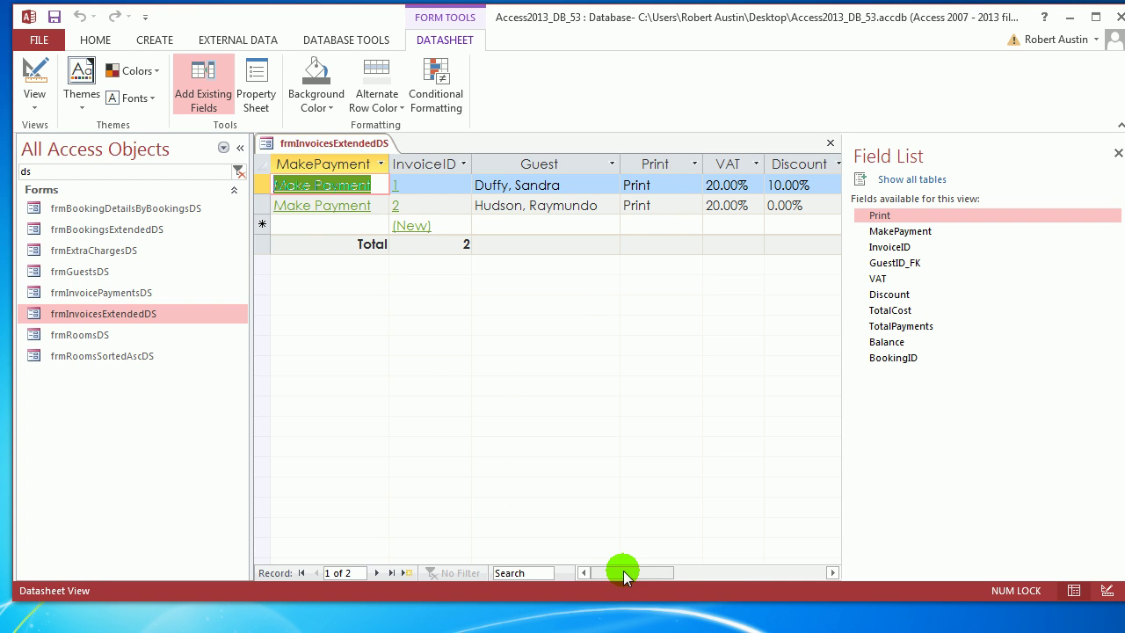
# Move the Print column to the first position and set its Display As Hyperlink to Always.
pyautogui.moveTo(623, 571)
pyautogui.mouseDown()
pyautogui.moveTo(743, 572)
pyautogui.moveTo(631, 585)
pyautogui.mouseUp()
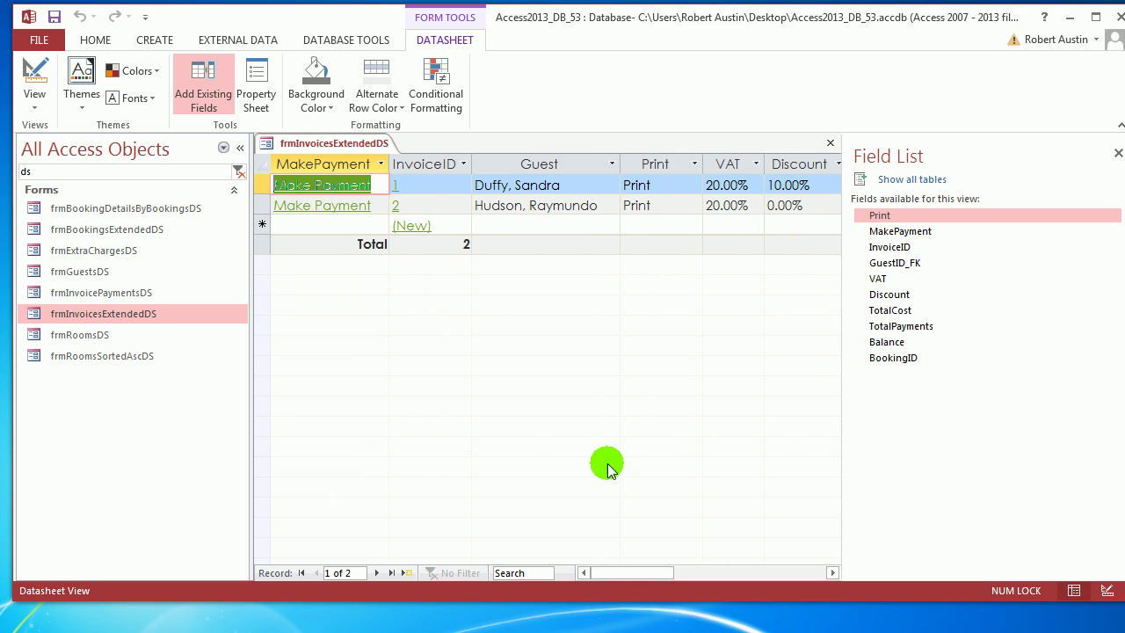
pyautogui.click(657, 163)
pyautogui.moveTo(660, 169); pyautogui.dragTo(316, 180)
pyautogui.press('F4')
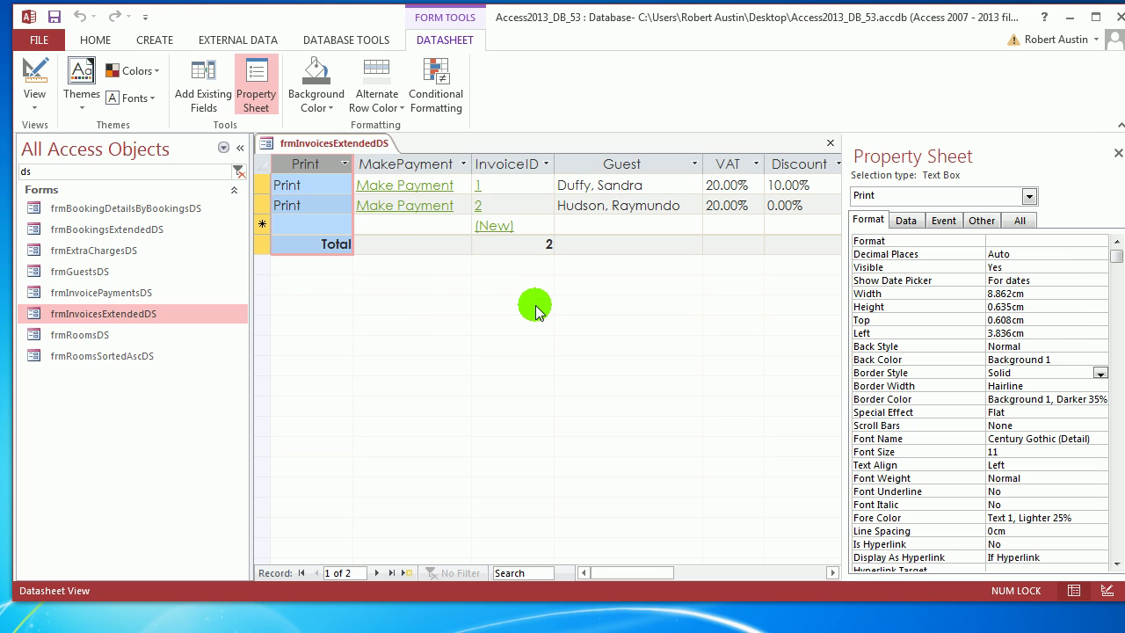
pyautogui.click(1089, 557)
pyautogui.click(1100, 557)
pyautogui.click(1079, 578)
# Add an On Click OpenReport macro for rptInvoices with Where condition ="[InvoiceID]=" & [InvoiceID].
pyautogui.click(943, 221)
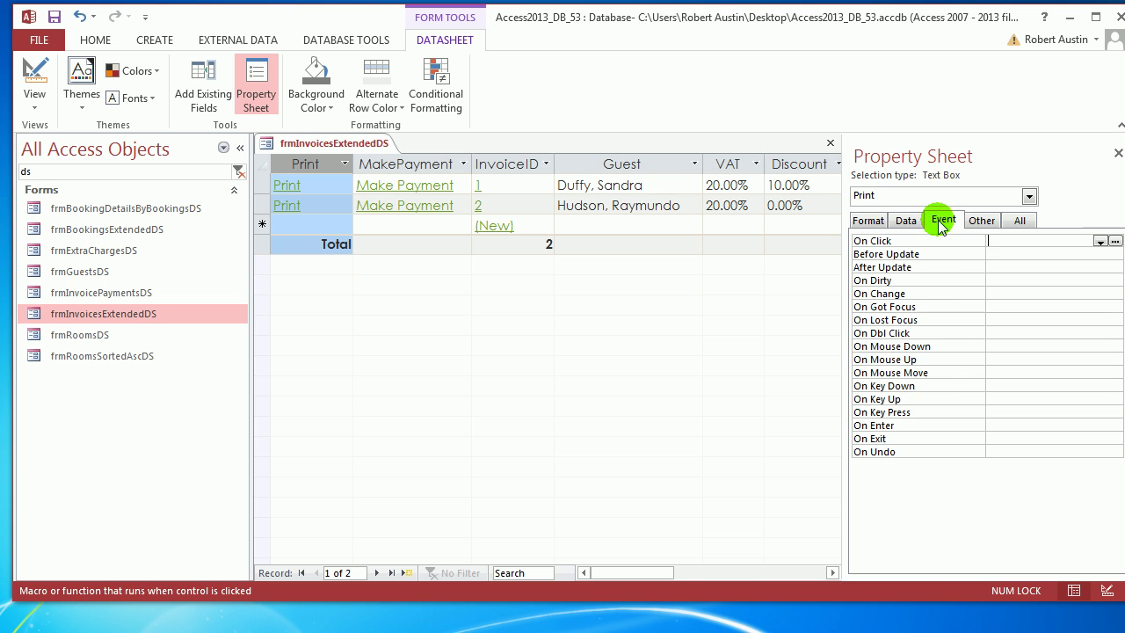
pyautogui.click(1115, 241)
pyautogui.click(557, 344)
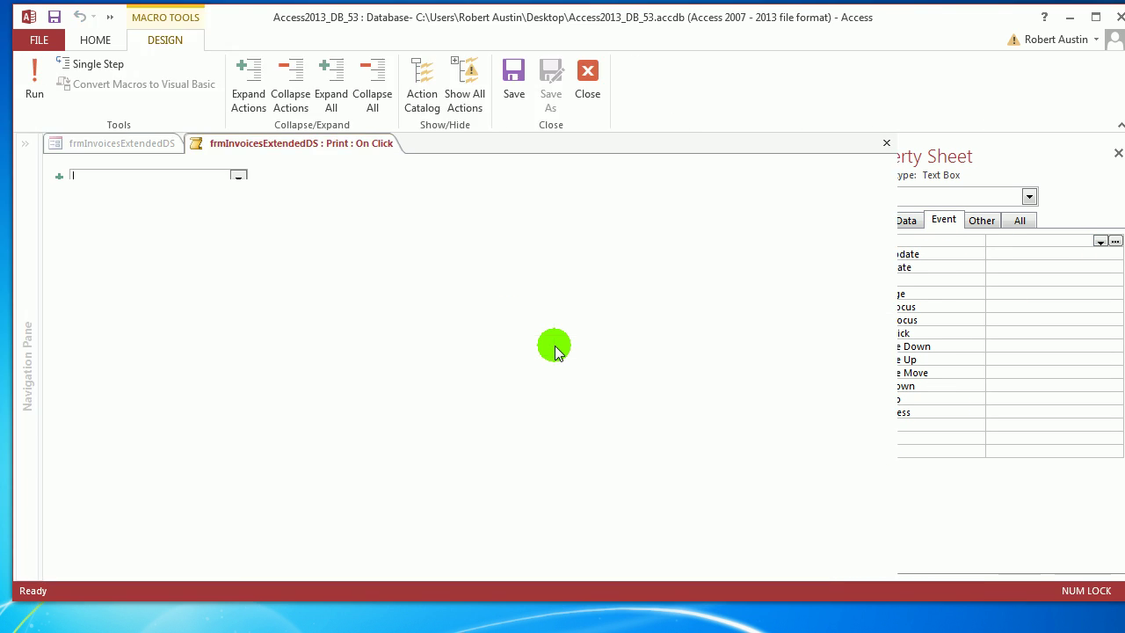
pyautogui.press('Return')
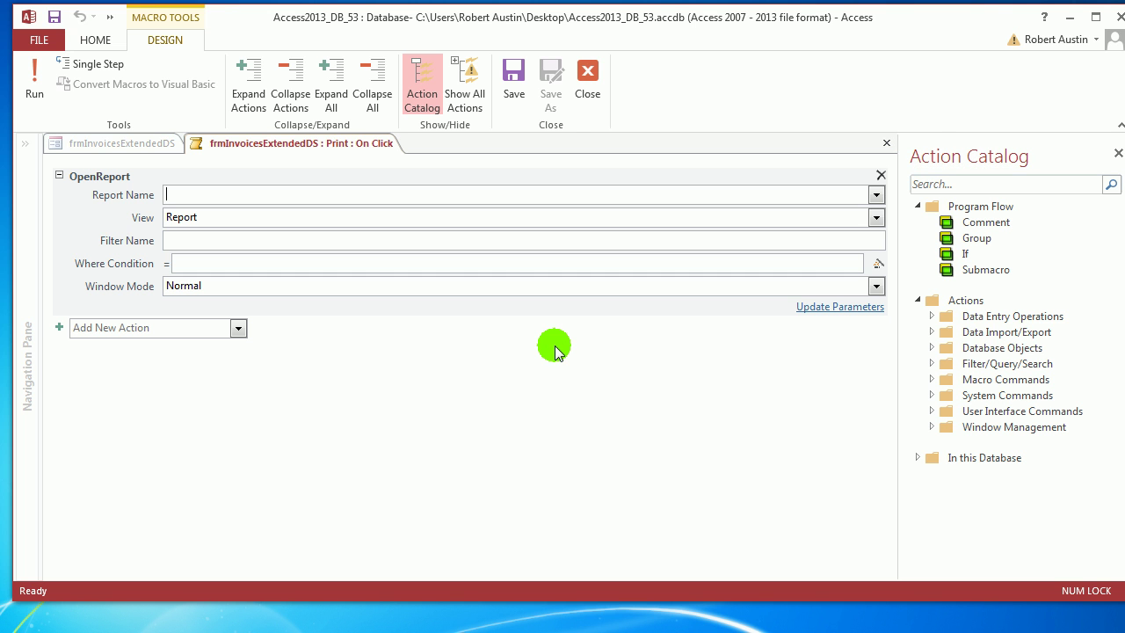
pyautogui.click(876, 194)
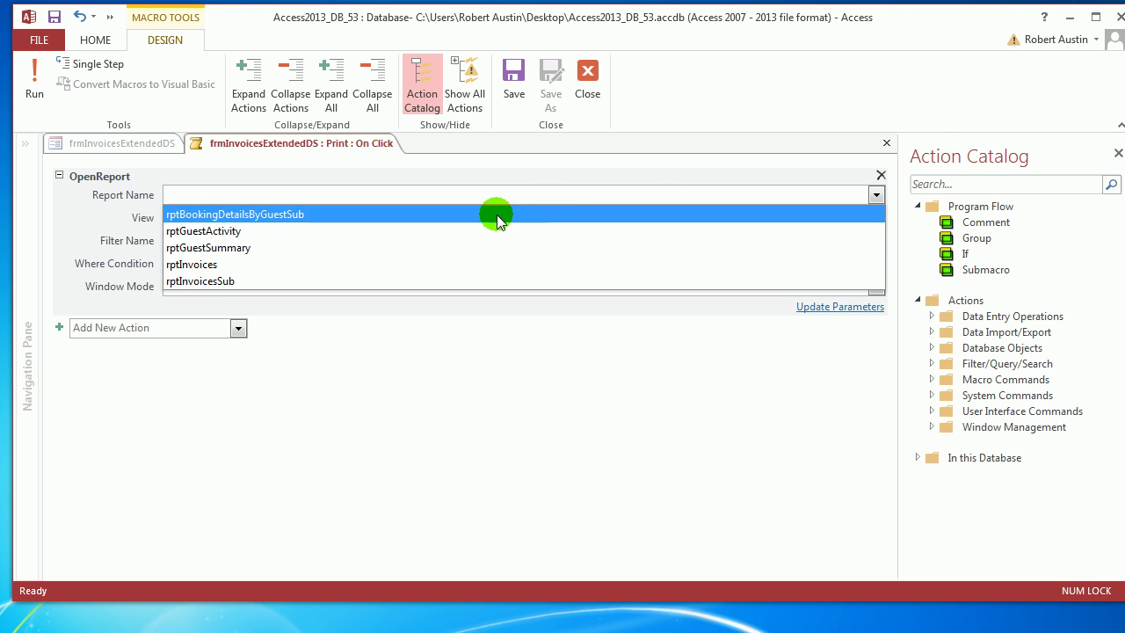
pyautogui.click(439, 263)
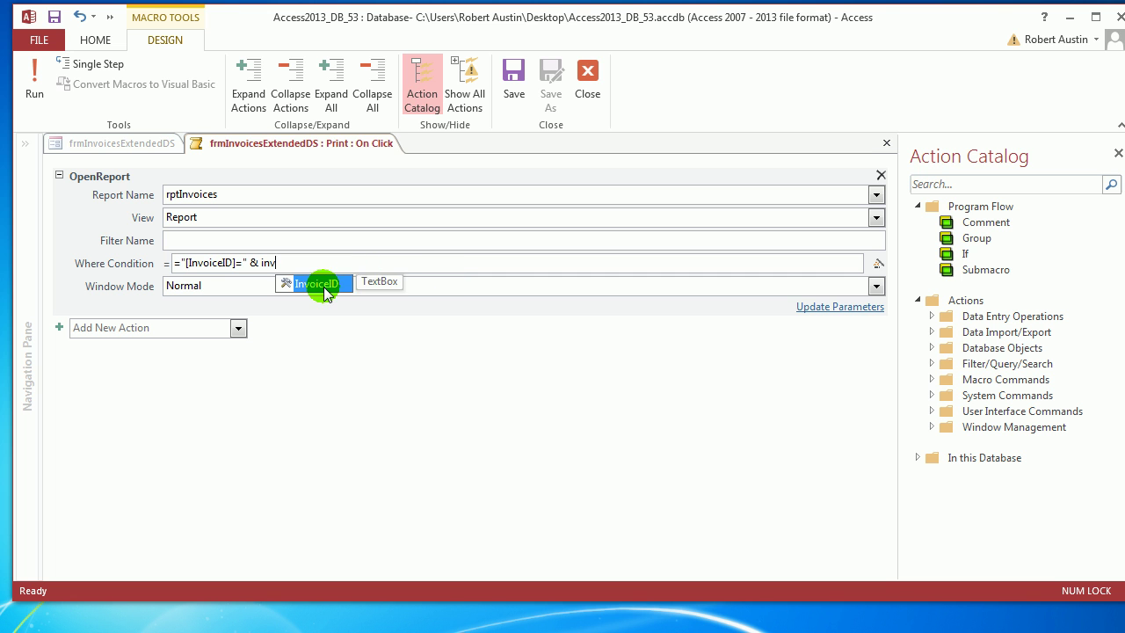
pyautogui.doubleClick(321, 282)
pyautogui.click(514, 84)
pyautogui.click(587, 83)
pyautogui.click(240, 147)
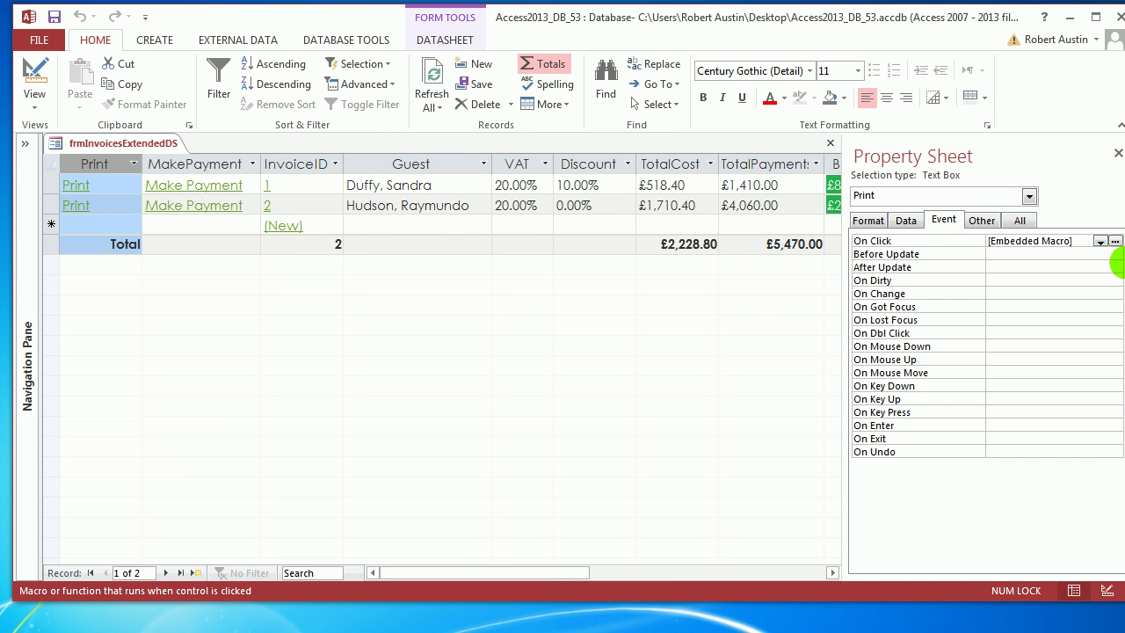
# Change the macro's report View to Print Preview and save it.
pyautogui.click(1115, 241)
pyautogui.click(205, 206)
pyautogui.click(876, 217)
pyautogui.click(703, 266)
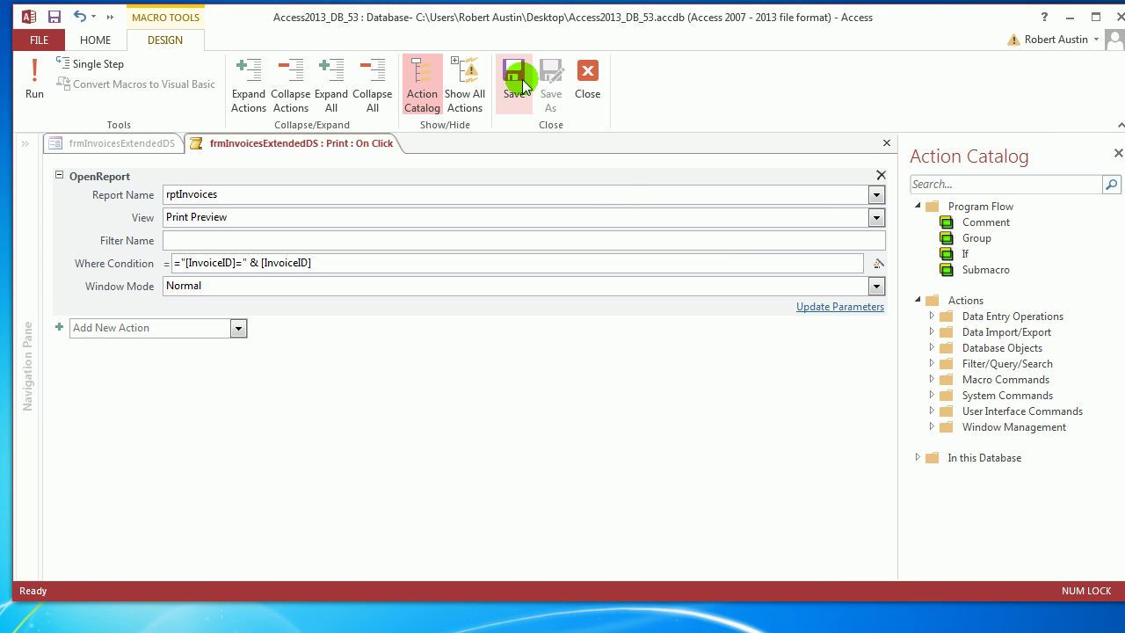
pyautogui.click(594, 93)
pyautogui.rightClick(165, 143)
pyautogui.click(214, 239)
pyautogui.click(77, 209)
pyautogui.click(583, 322)
pyautogui.scroll(4, 805, 261)
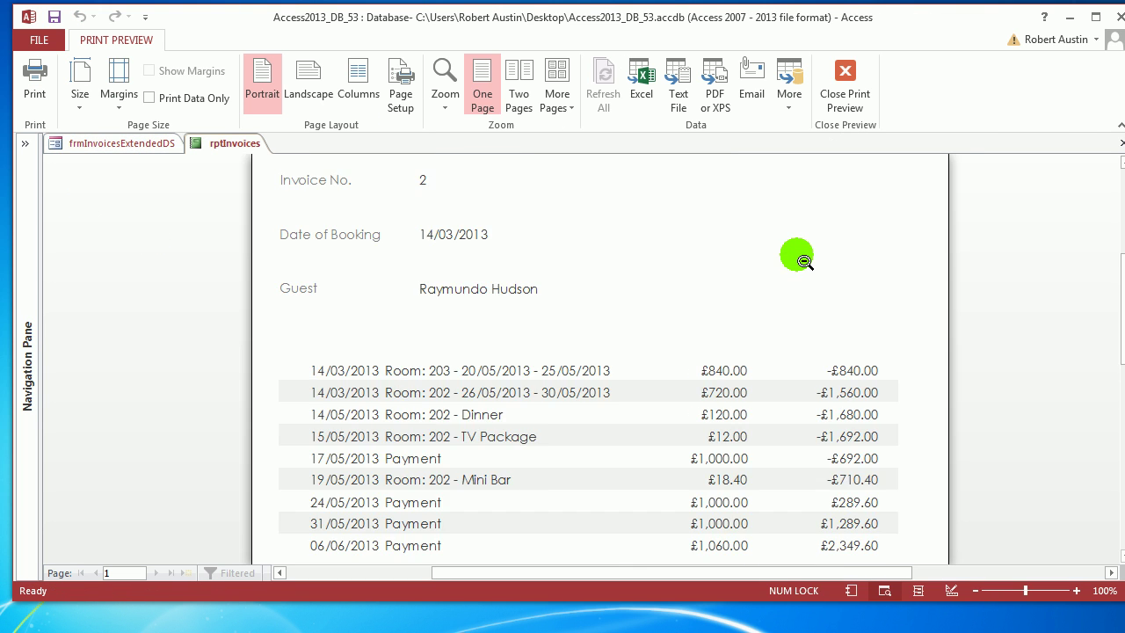
pyautogui.click(844, 88)
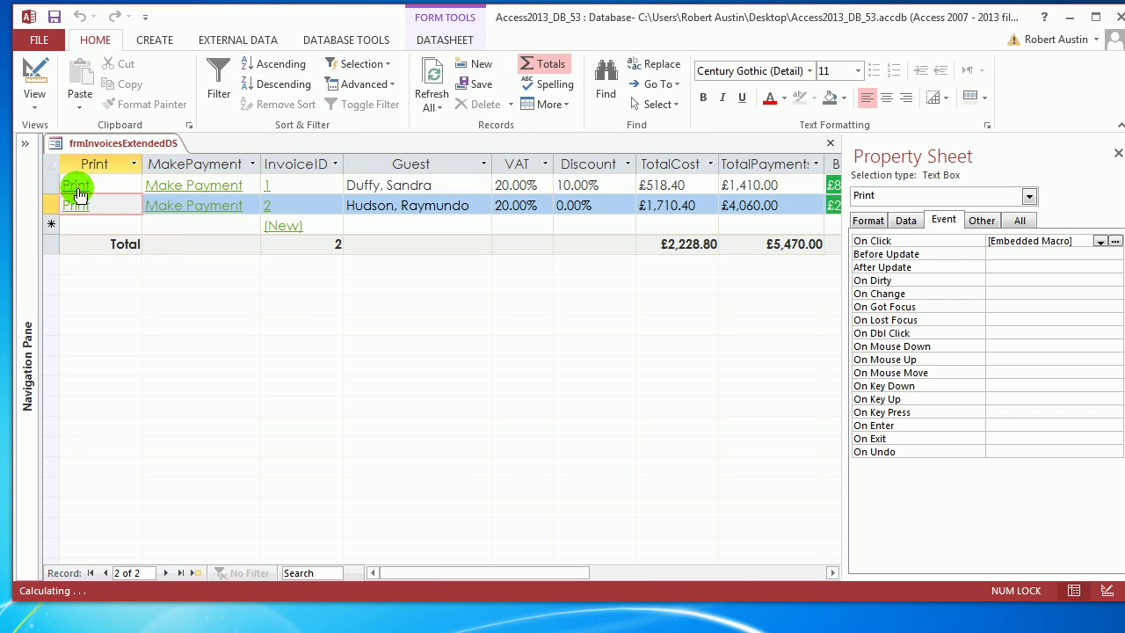
pyautogui.click(75, 185)
pyautogui.click(571, 287)
pyautogui.scroll(3, 776, 309)
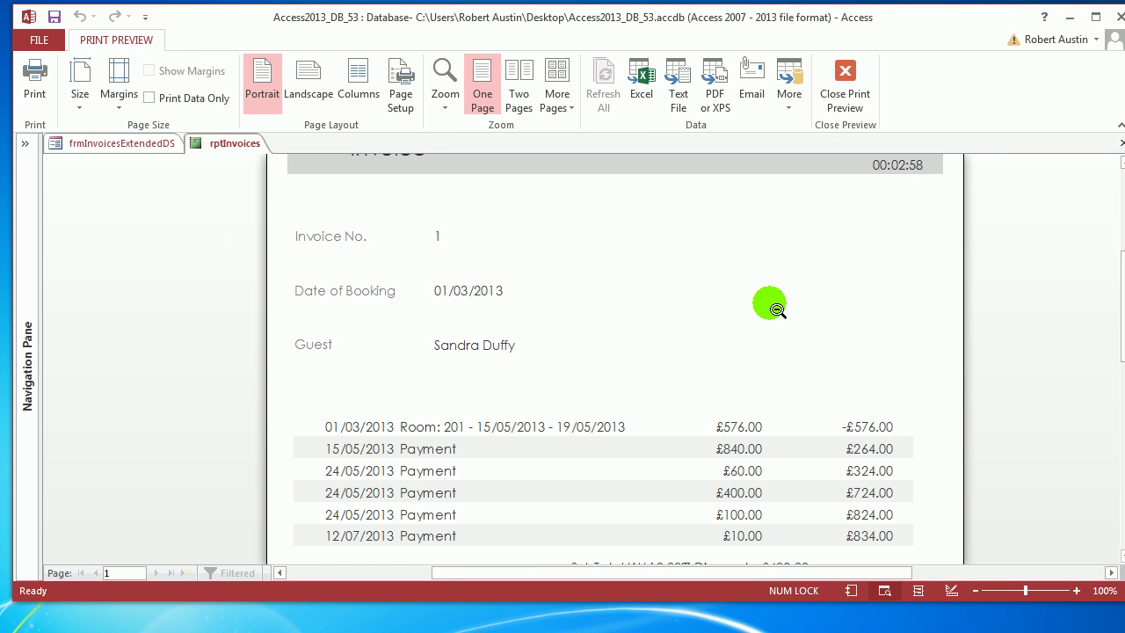
pyautogui.scroll(-4, 775, 303)
pyautogui.click(844, 88)
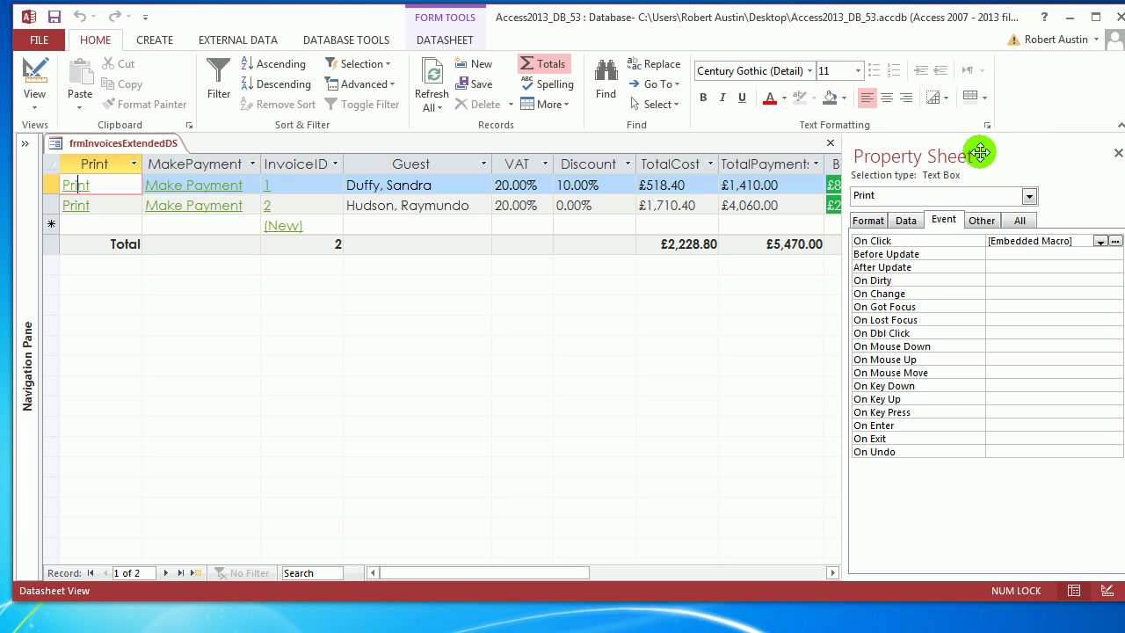
# Close the Property Sheet so the frmInvoicesExtendedDS datasheet shows Balance and BookingID.
pyautogui.click(1118, 153)
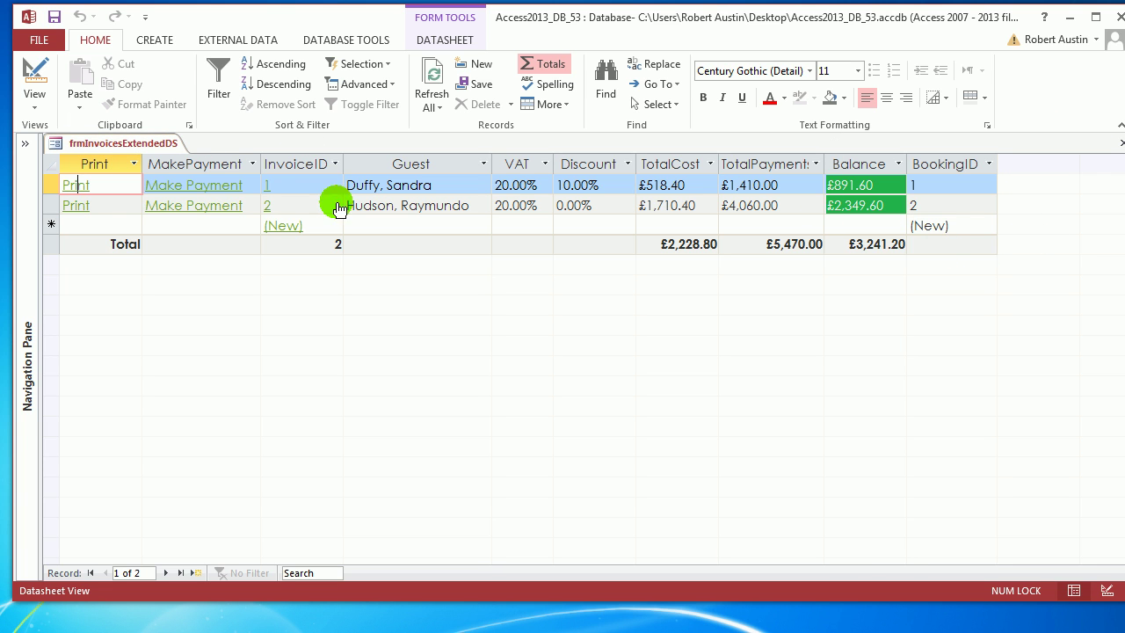